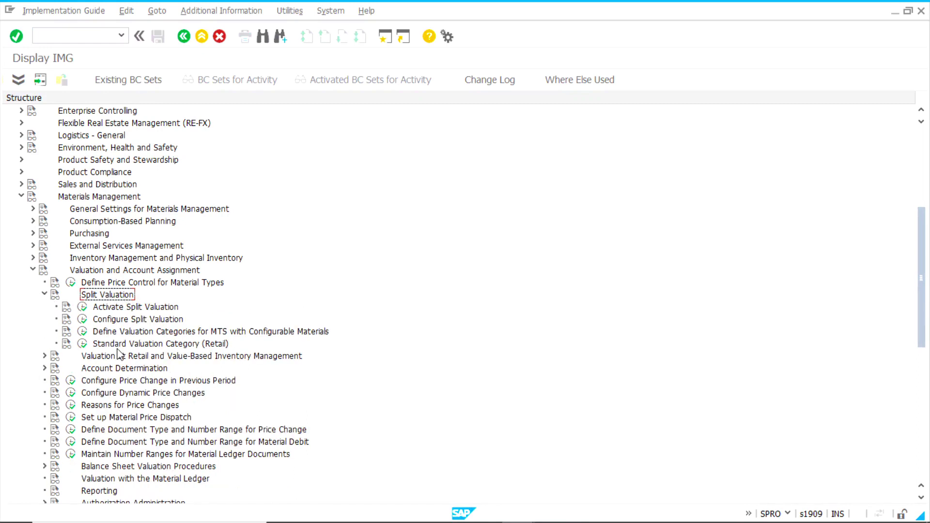
Check the Activate Split Valuation setting under Valuation and Account Assignment and return to the IMG structure
click(120, 308)
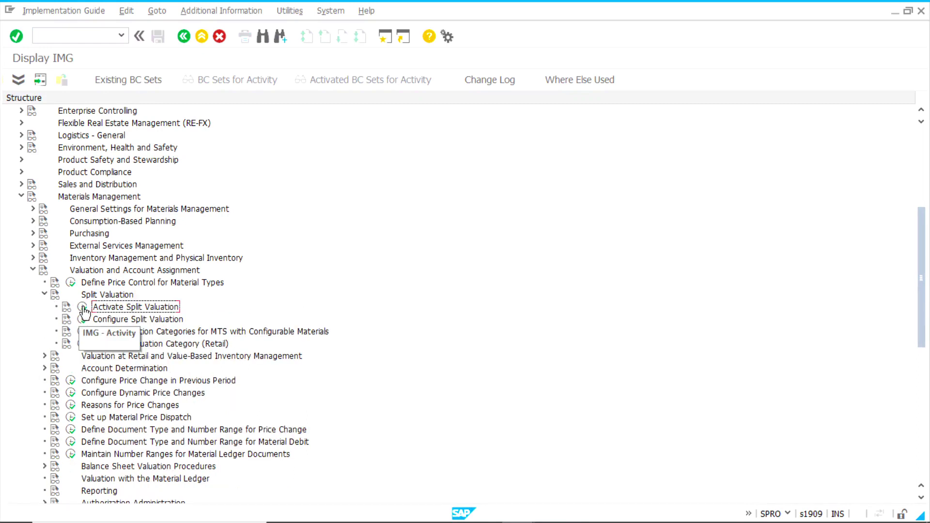
click(83, 308)
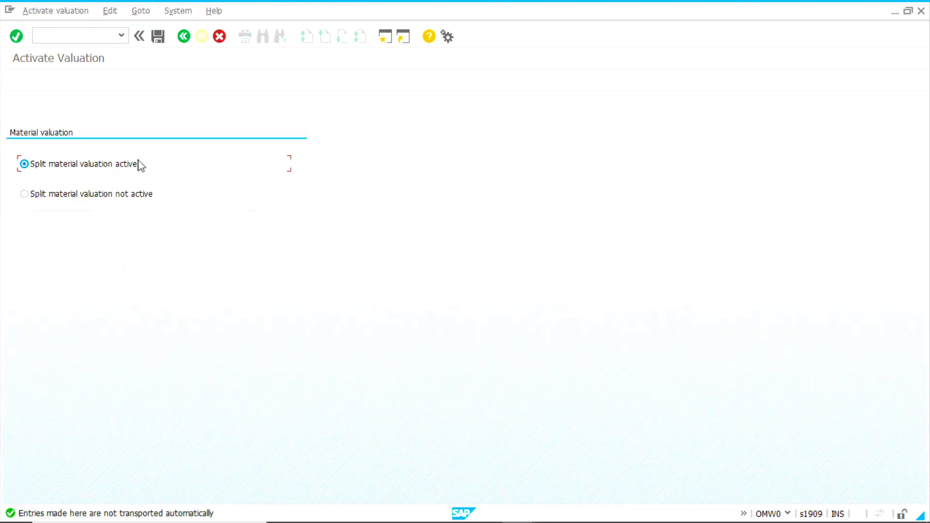
click(184, 37)
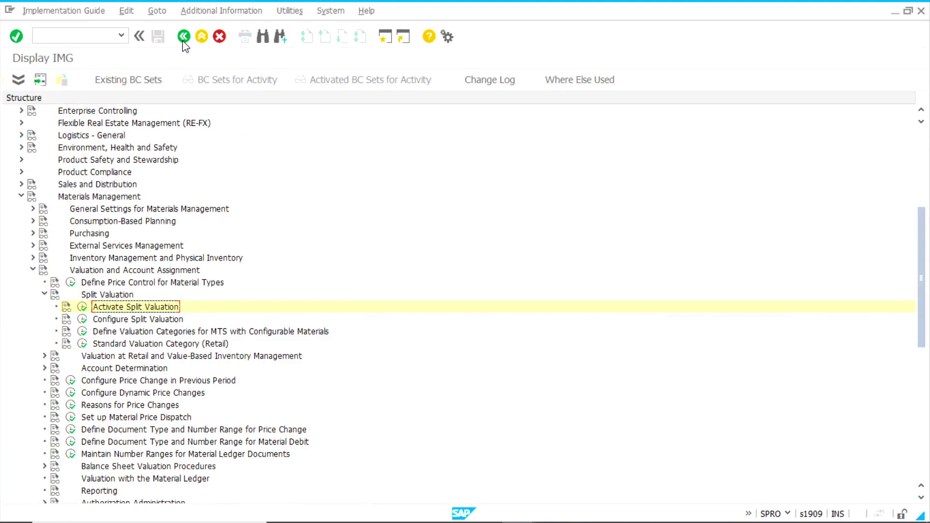
Start a new global valuation type named X_EXT_PUR in the Configure Split Valuation activity
click(118, 320)
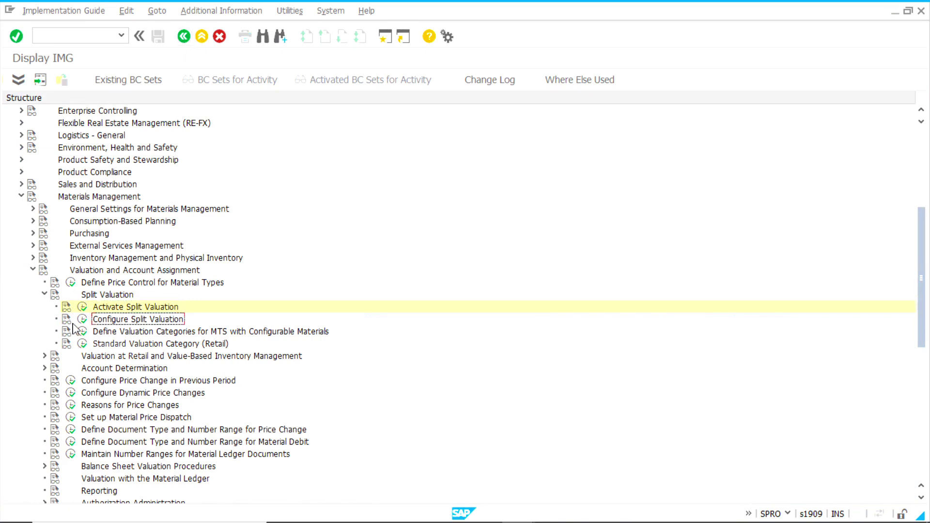
click(81, 320)
click(286, 271)
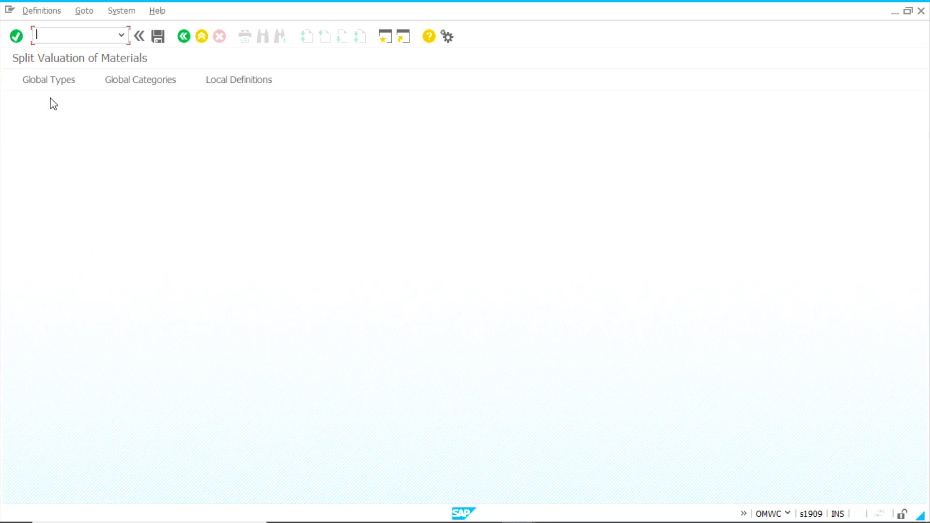
click(44, 82)
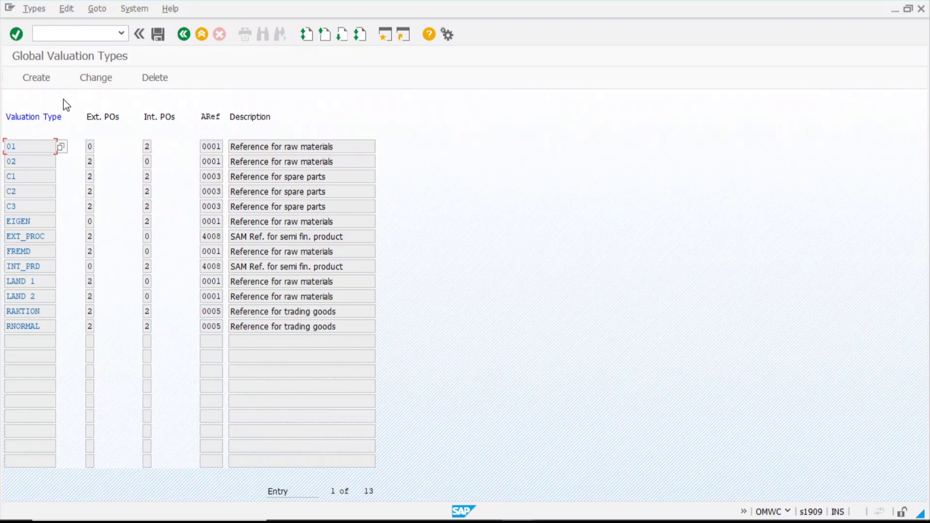
click(41, 82)
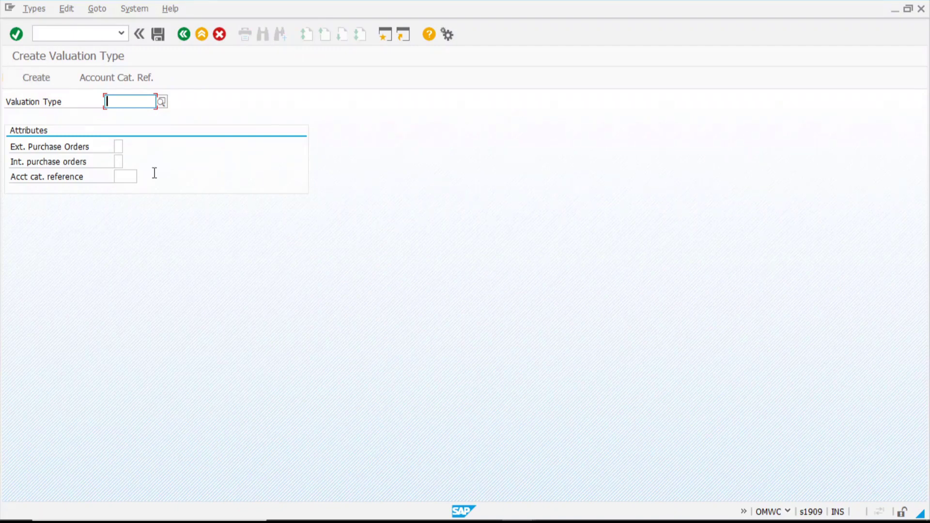
text(x)
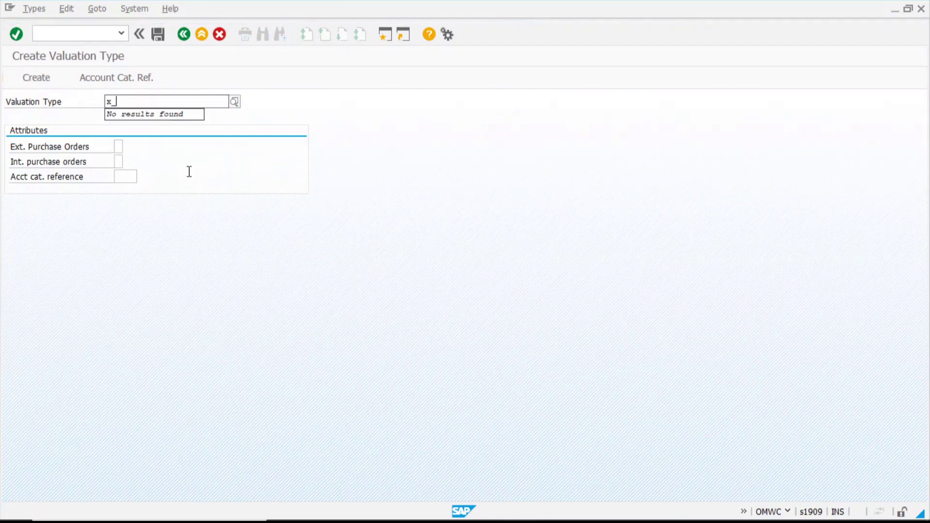
text(_ext_pur)
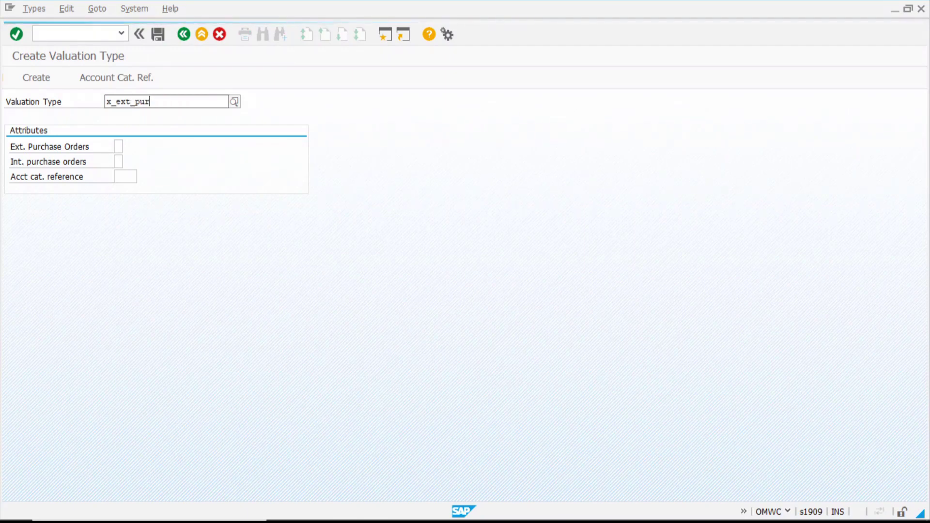
key(Return)
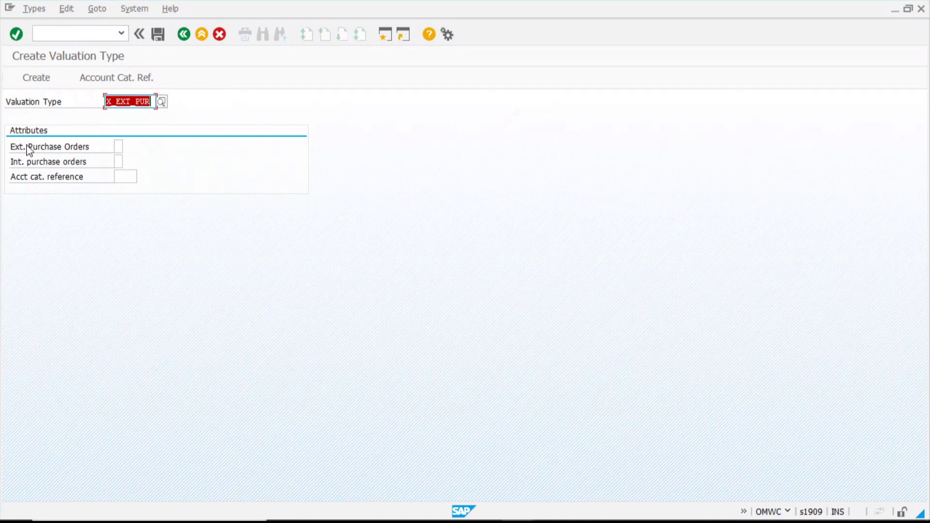
Set X_EXT_PUR to allow external purchase orders (2) and disallow internal purchase orders (0)
click(118, 146)
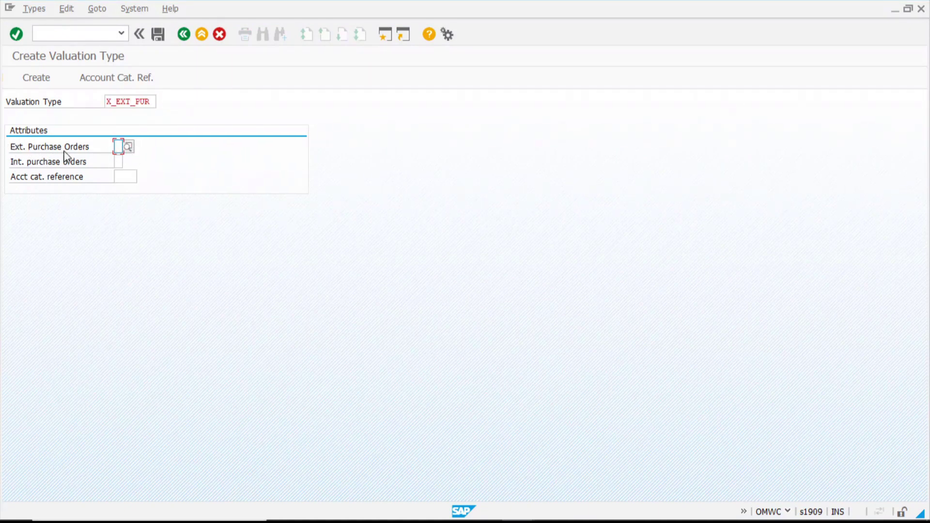
click(129, 147)
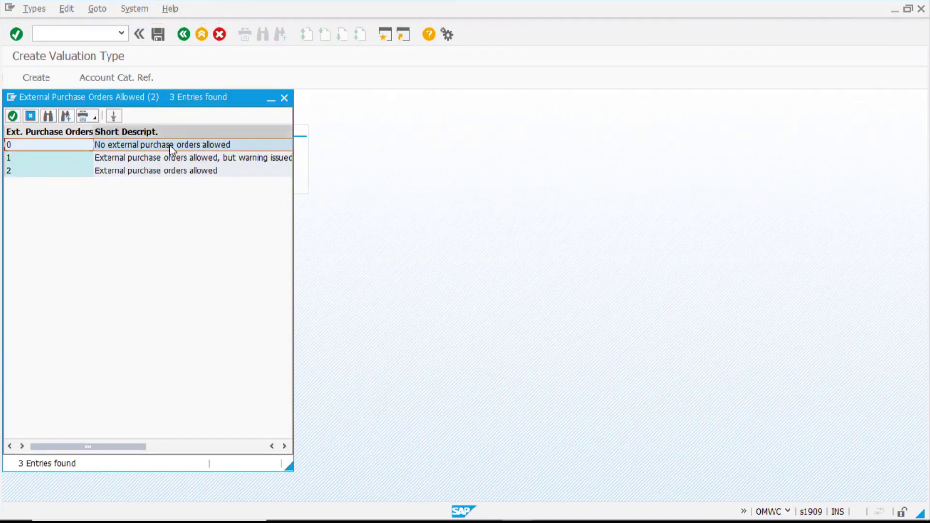
click(136, 172)
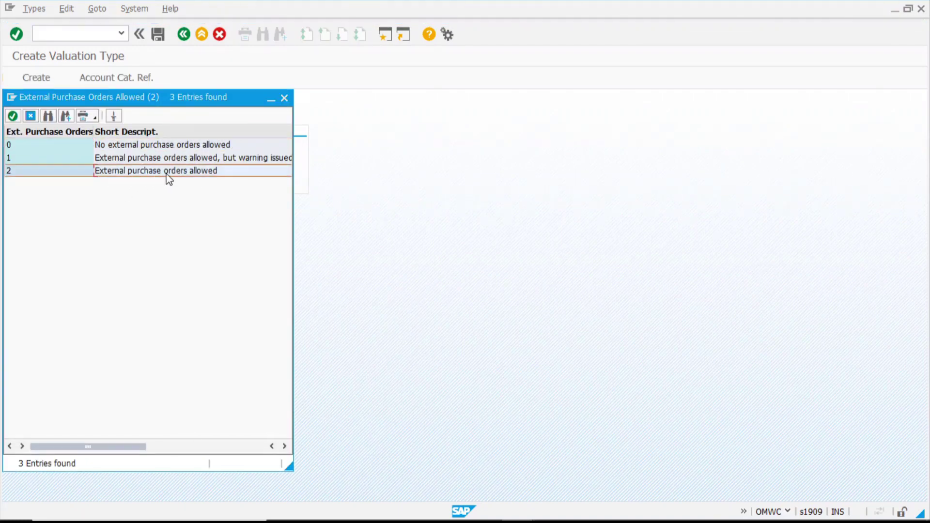
double_click(168, 173)
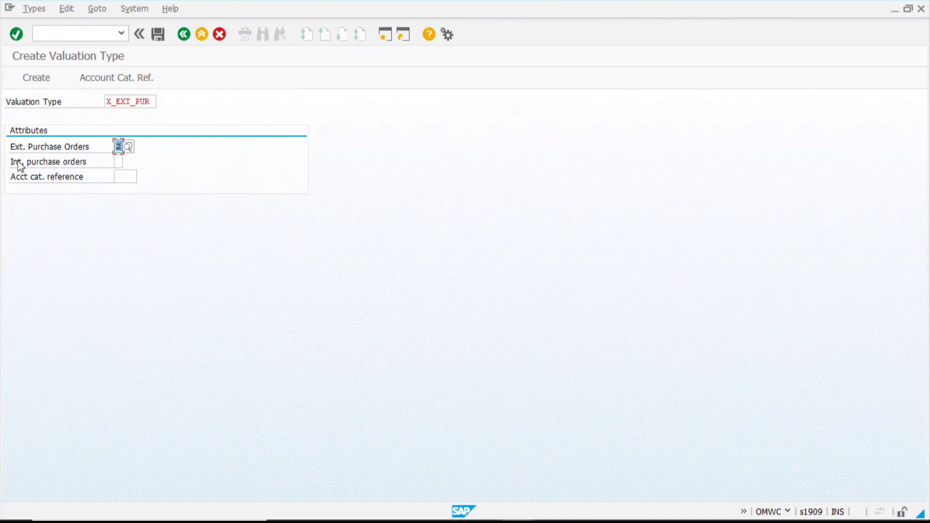
click(121, 161)
click(127, 163)
drag(174, 93, 401, 91)
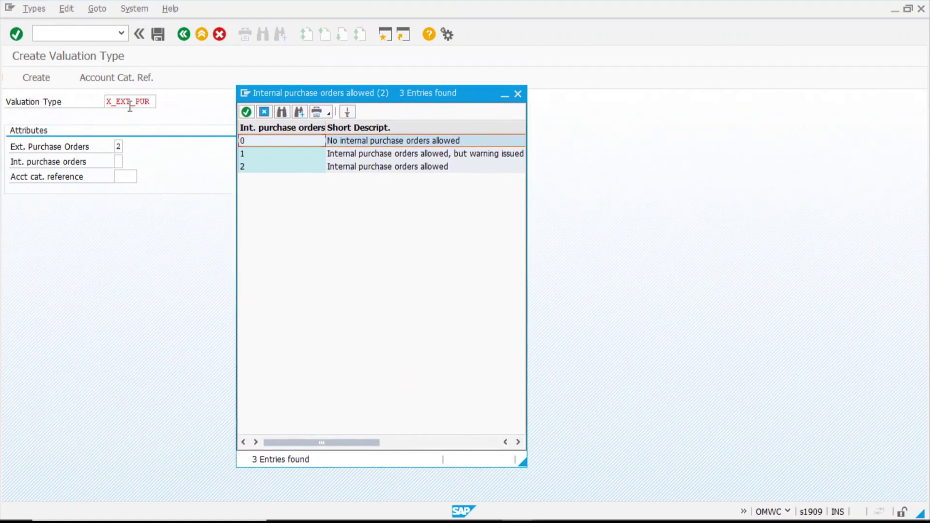
double_click(374, 143)
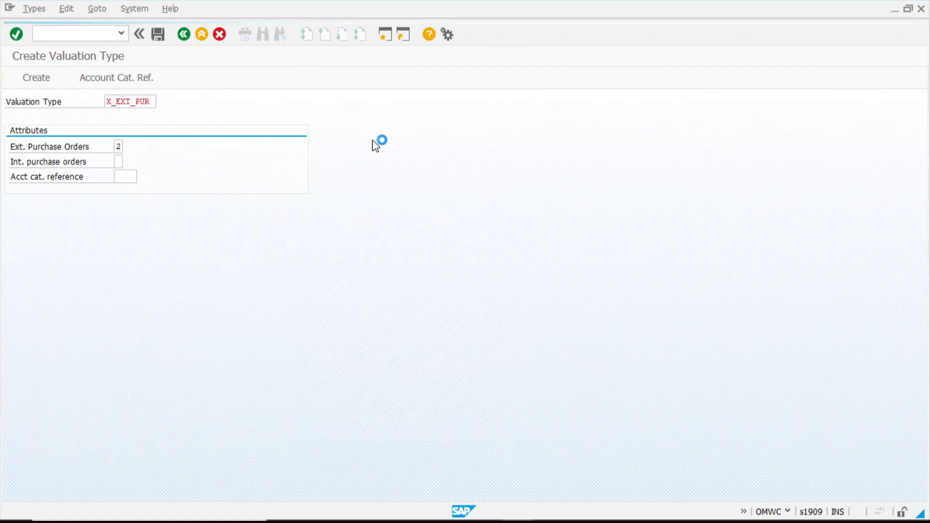
Assign account category reference 0001 to X_EXT_PUR, then create and save the valuation type
click(130, 179)
click(143, 177)
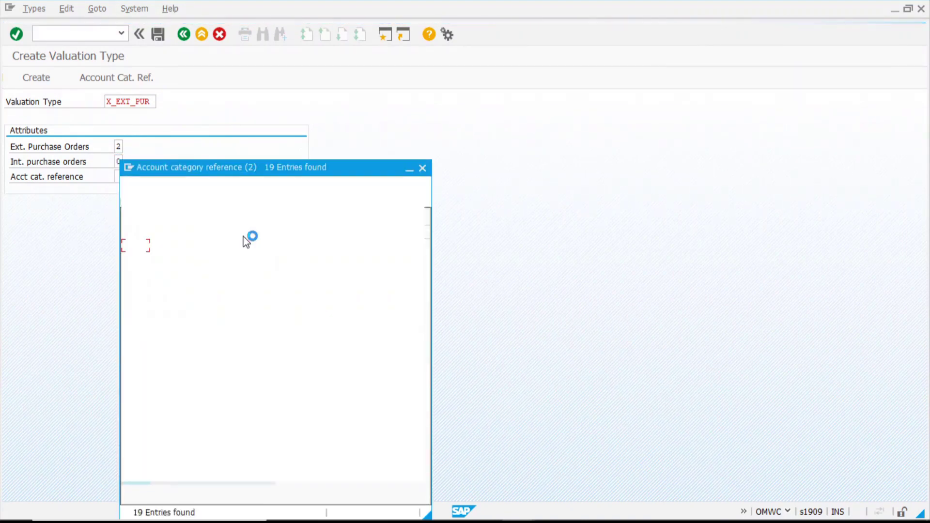
double_click(138, 247)
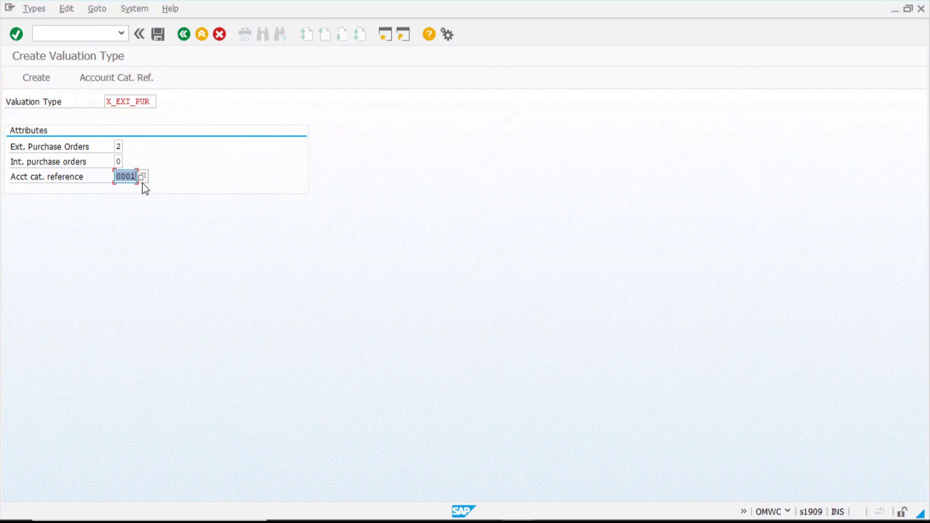
click(36, 83)
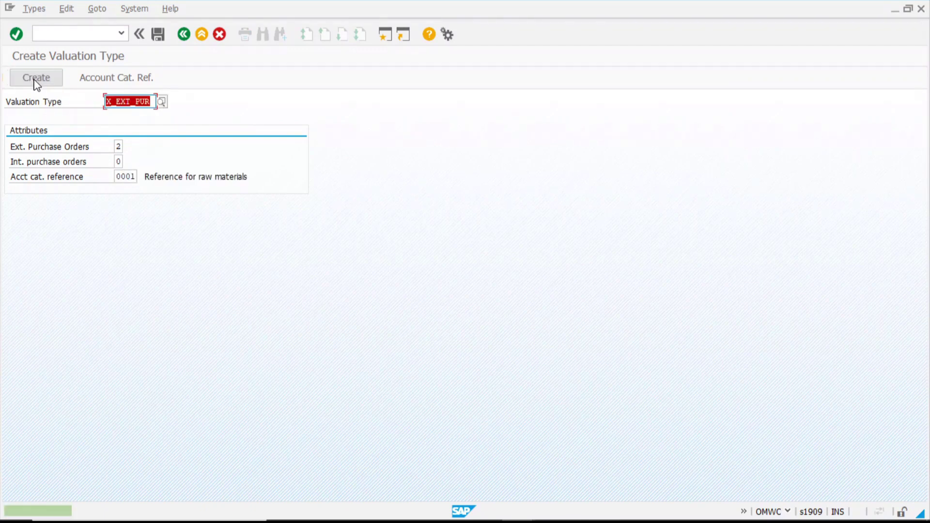
click(159, 35)
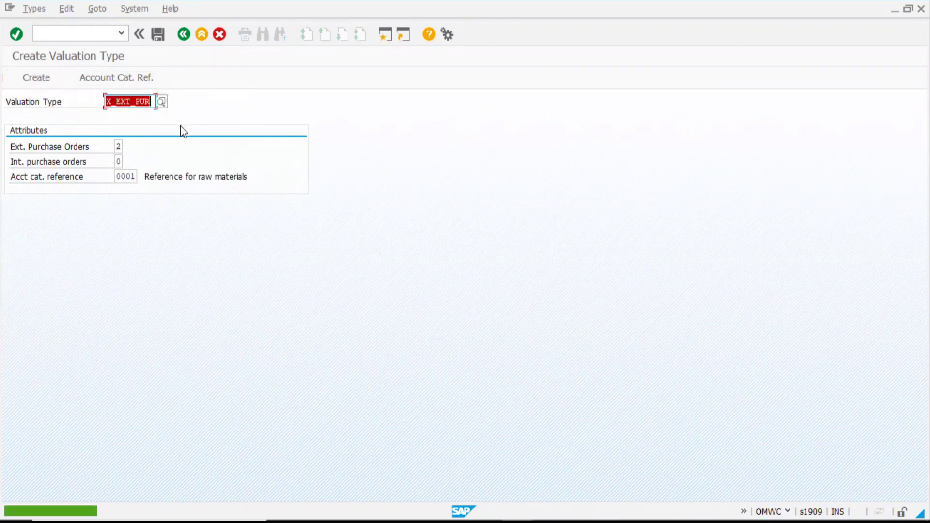
Change the valuation type name to X_INT_PUR for a second valuation type
click(119, 102)
key(Delete)
key(Delete)
key(Delete)
key(Delete)
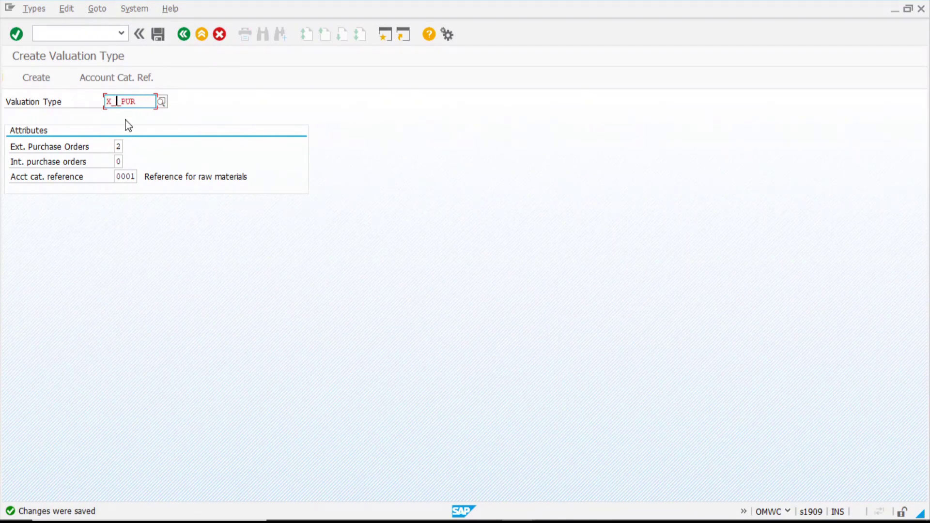
text(INT)
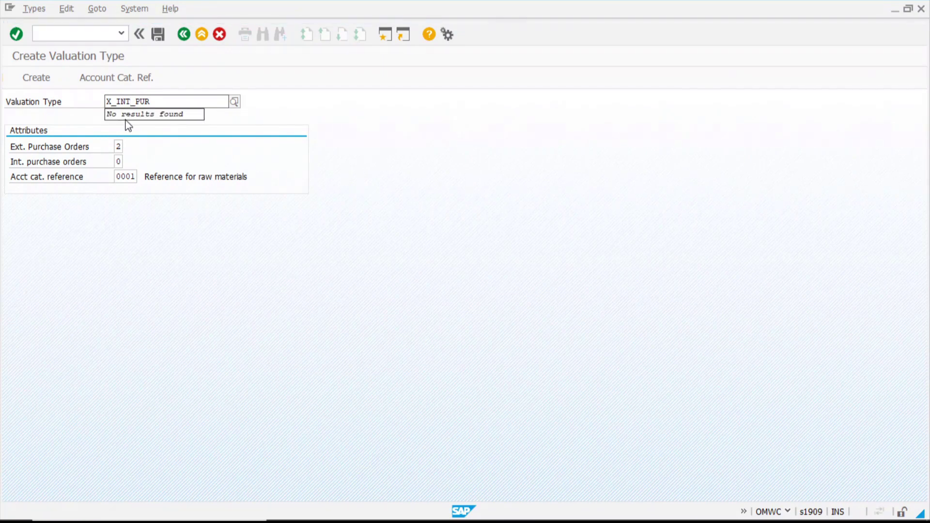
Set X_INT_PUR to disallow external purchase orders (0) and allow internal purchase orders (2)
click(117, 146)
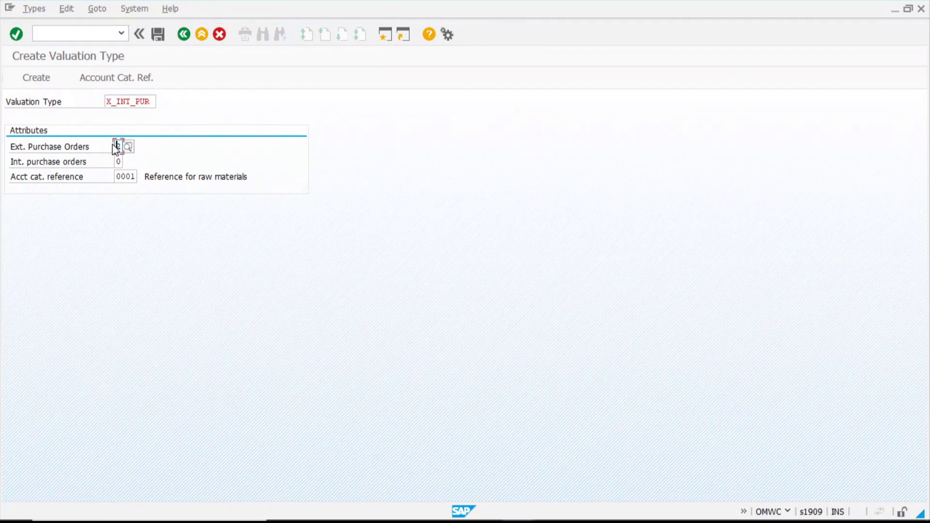
text(2)
click(129, 147)
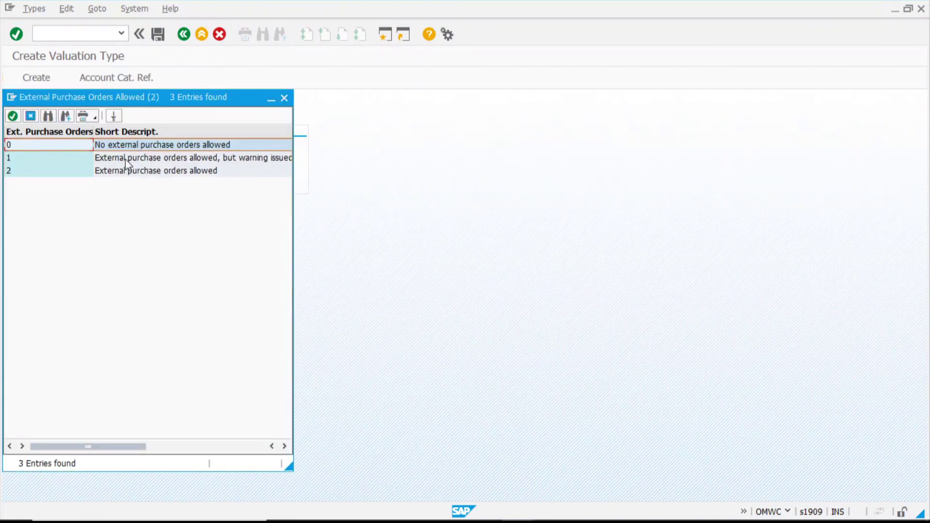
double_click(63, 149)
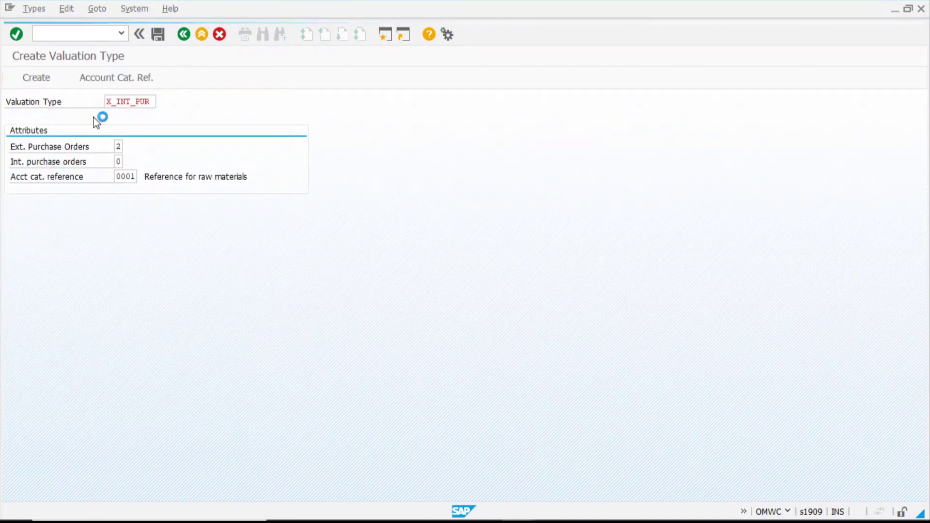
click(119, 161)
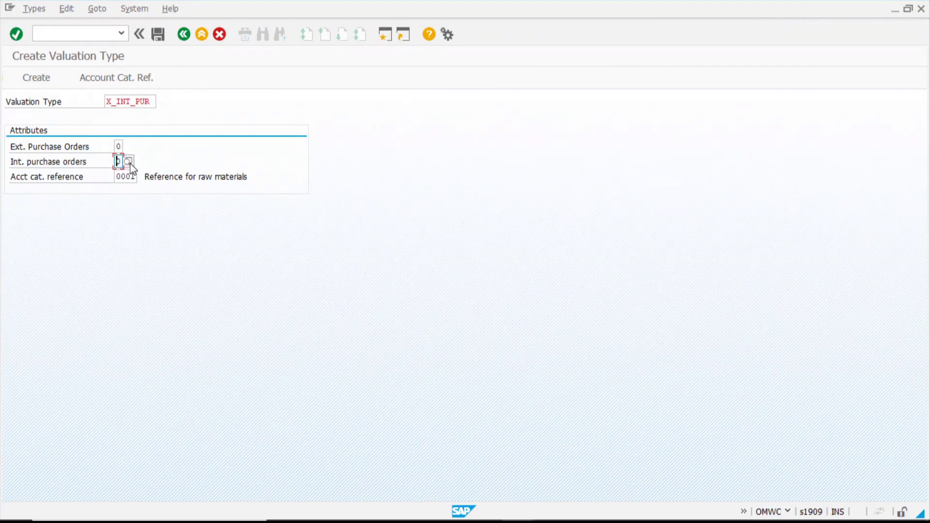
key(Return)
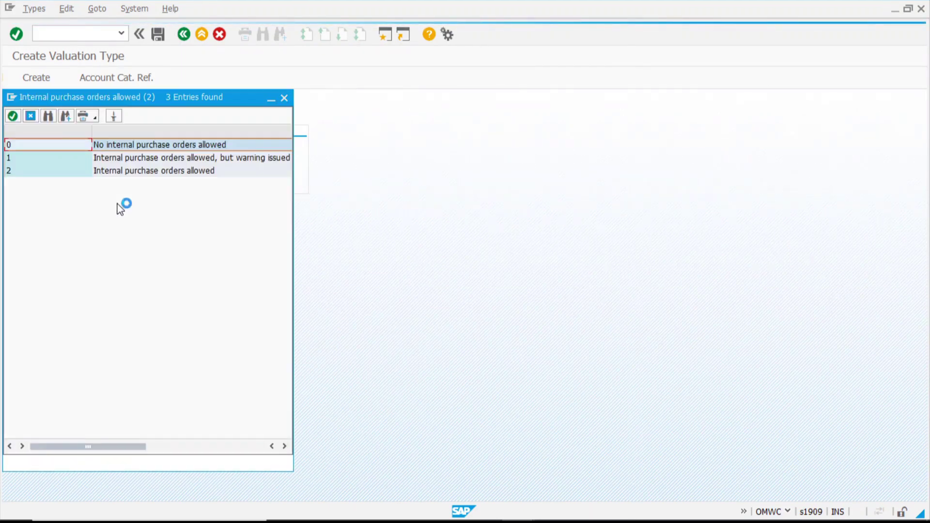
click(158, 171)
double_click(158, 171)
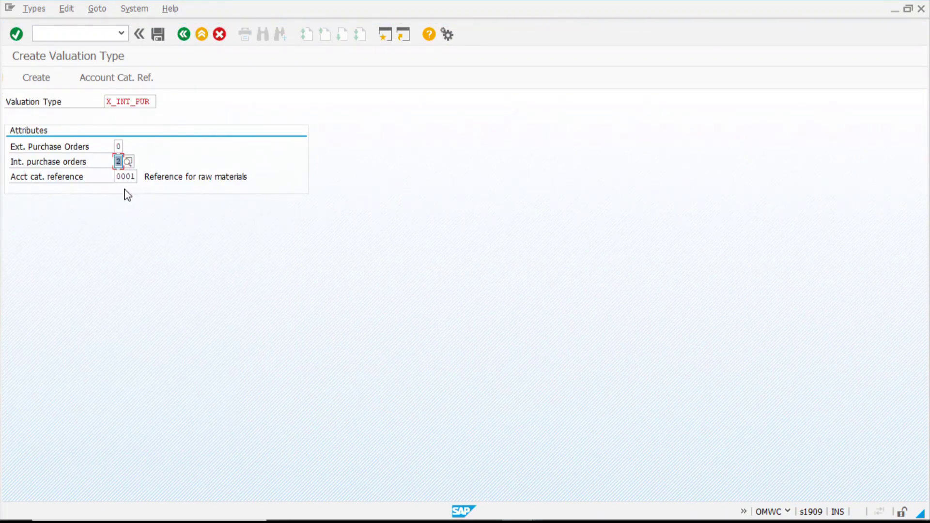
Create and save valuation type X_INT_PUR, then return to the Split Valuation of Materials overview
click(43, 84)
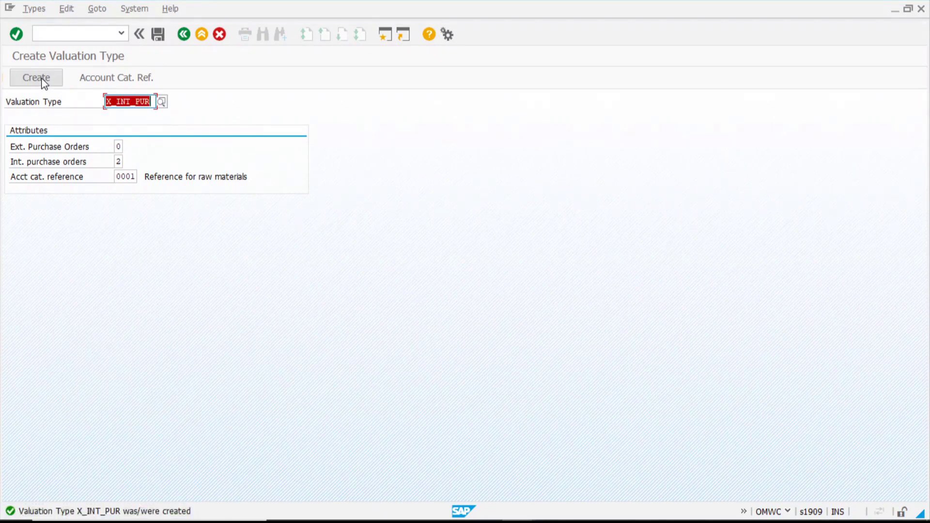
click(155, 32)
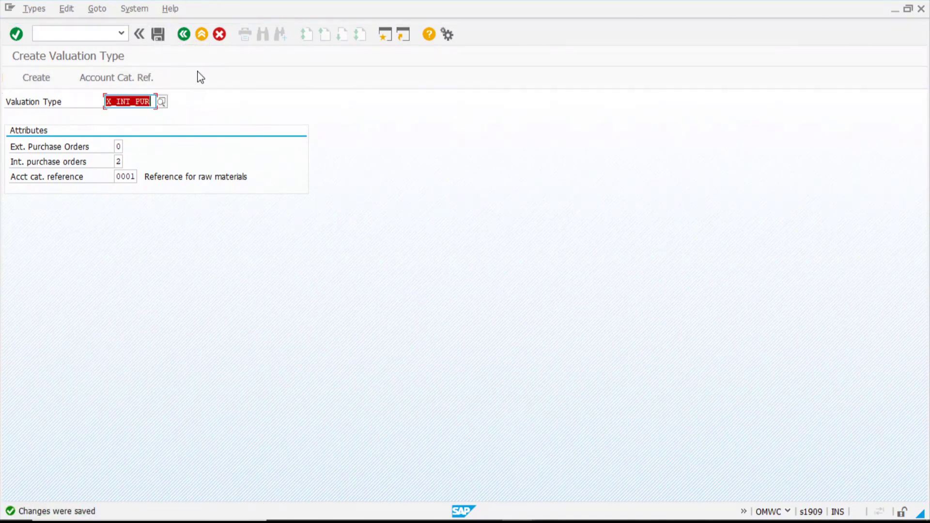
click(185, 40)
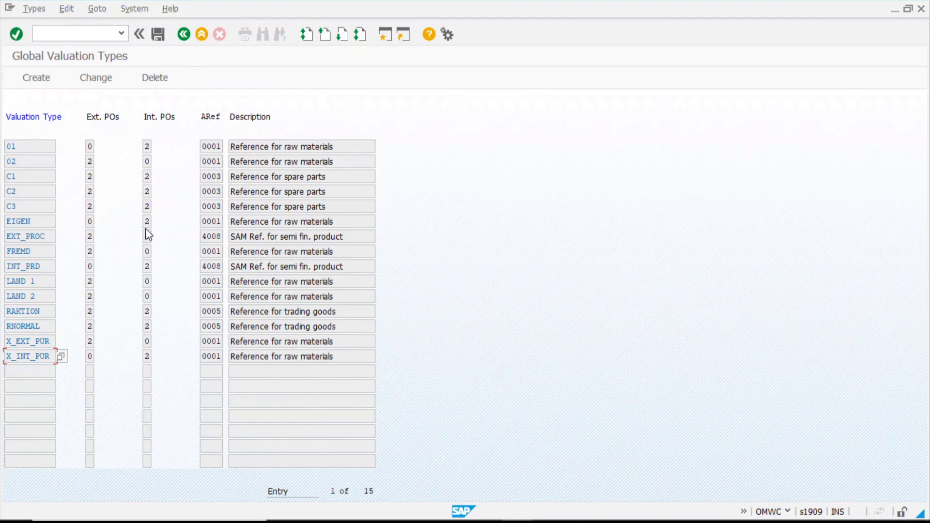
click(189, 42)
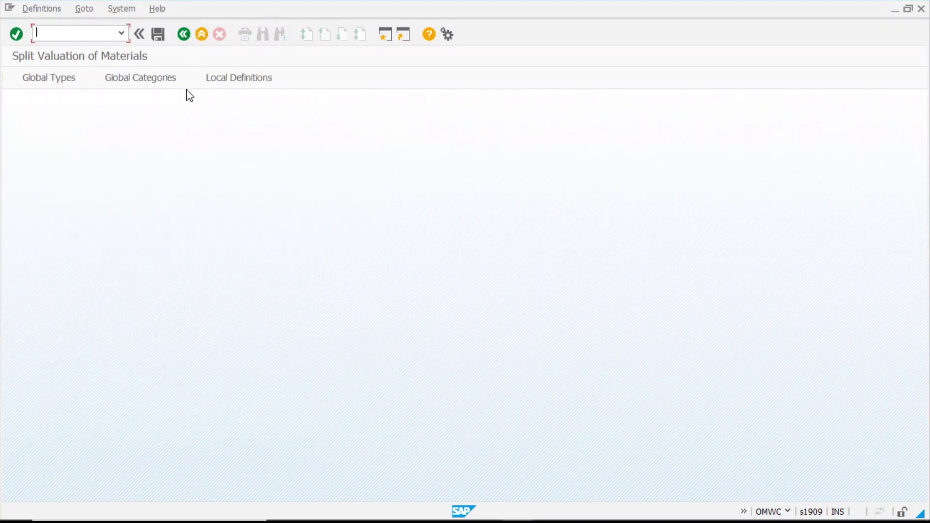
Start a new global valuation category Y with the description INT/EXT
click(163, 83)
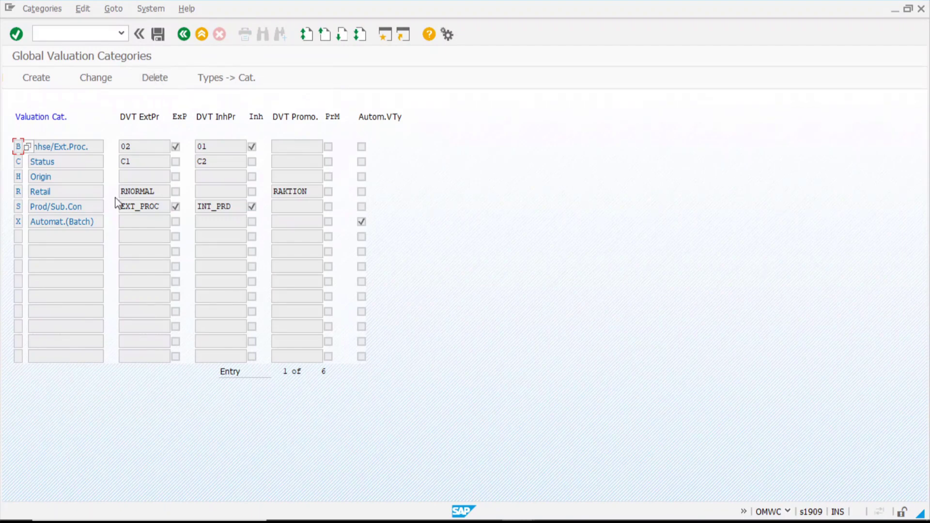
click(36, 78)
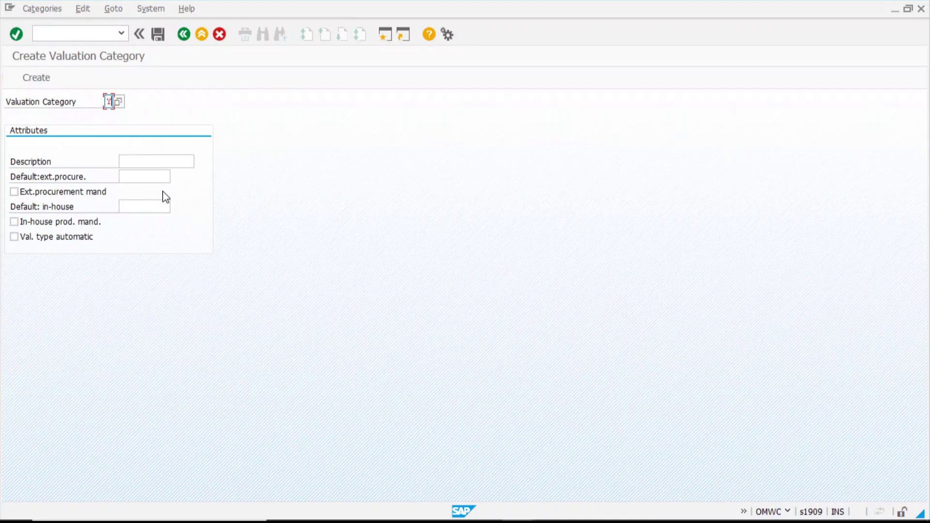
click(142, 162)
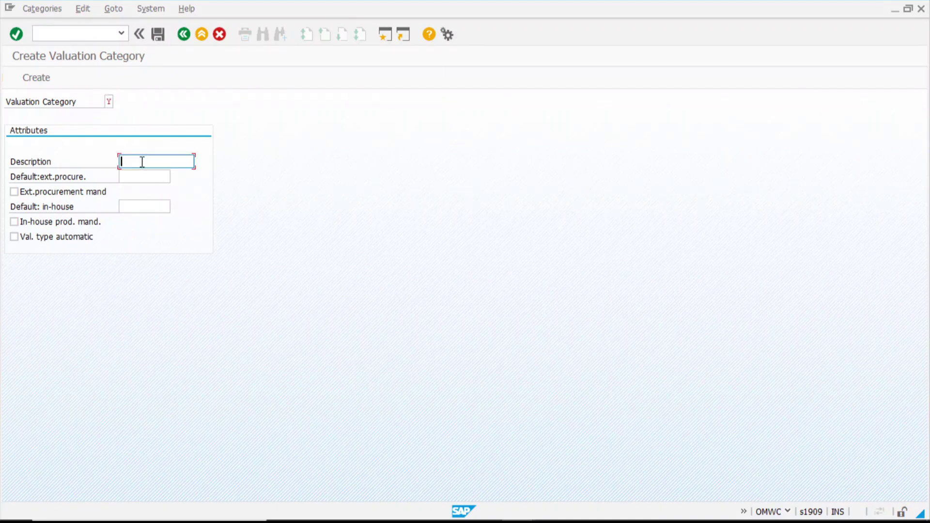
text(INT)
Set category Y's default valuation types to X_EXT_PUR for external procurement and X_INT_PUR for in-house production
click(164, 176)
click(148, 179)
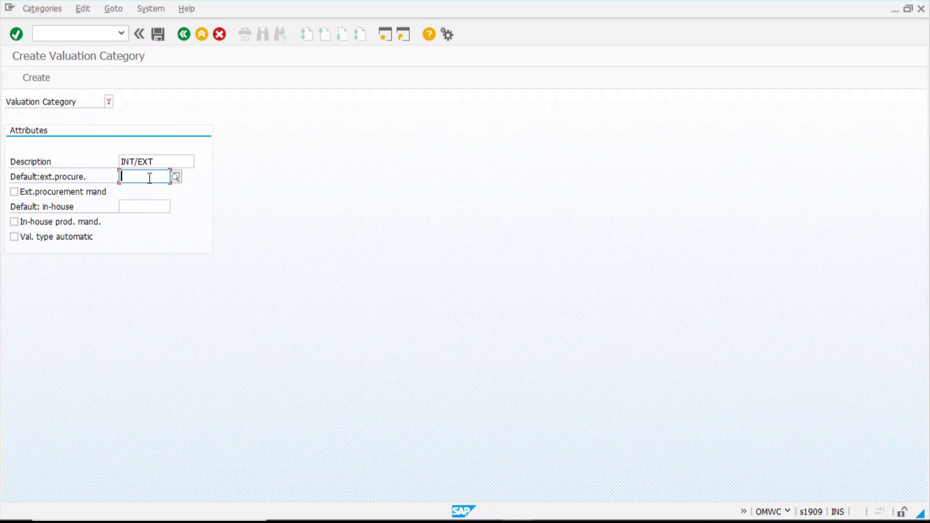
click(177, 180)
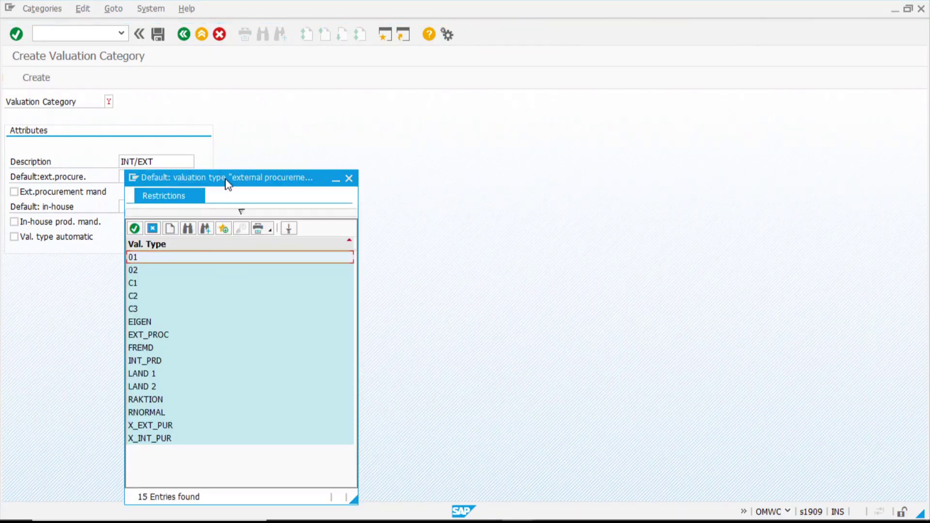
drag(247, 178, 414, 45)
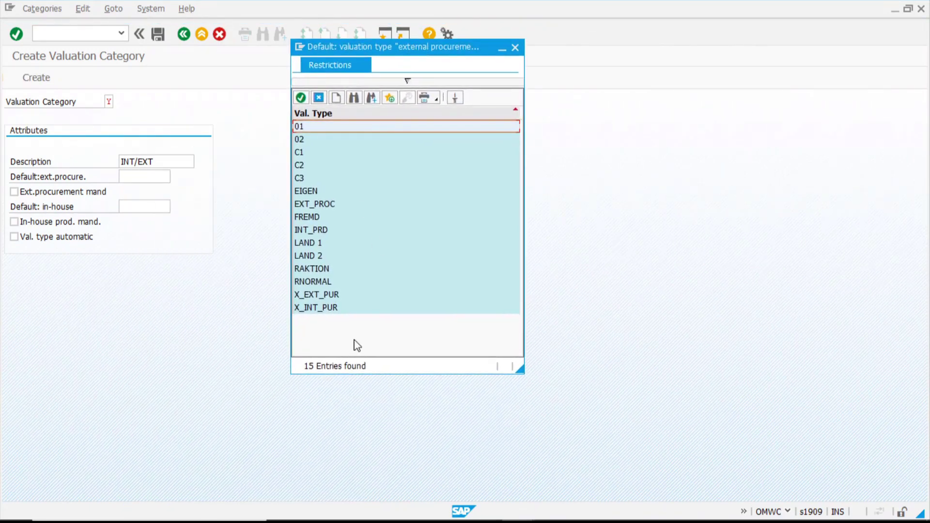
double_click(314, 296)
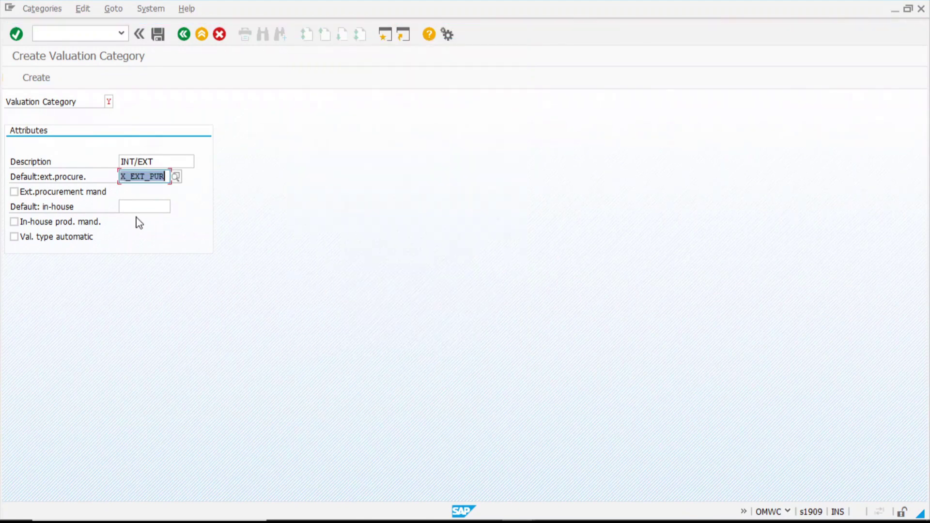
click(153, 207)
click(175, 207)
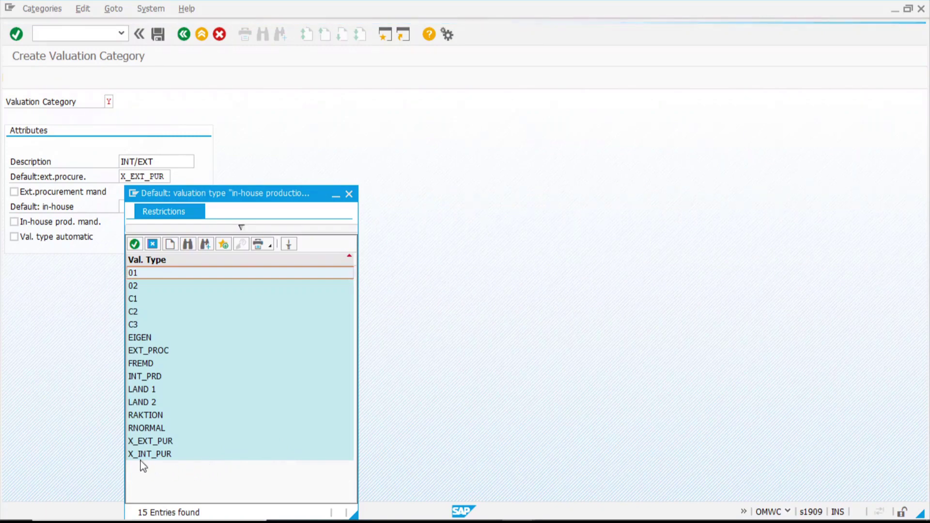
double_click(161, 454)
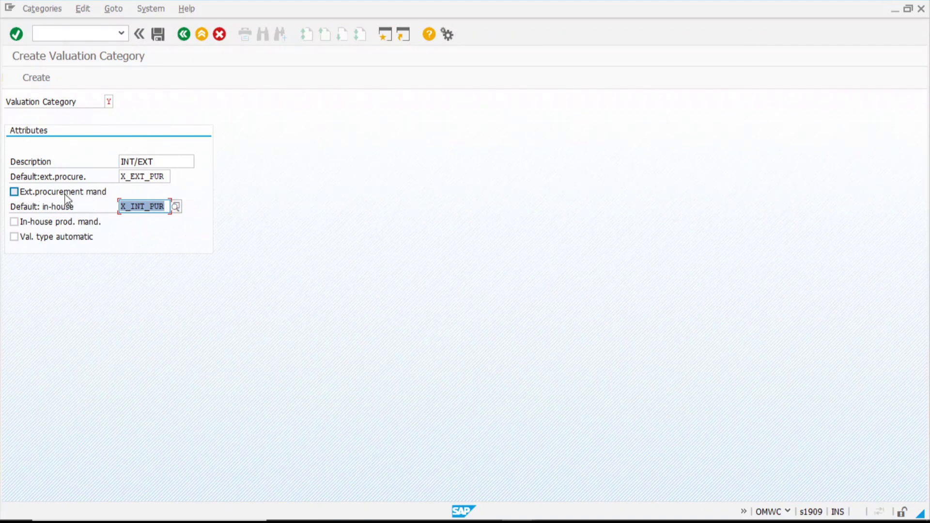
Make the external procurement and in-house production defaults mandatory, then create and save category Y and return to the category list
click(15, 192)
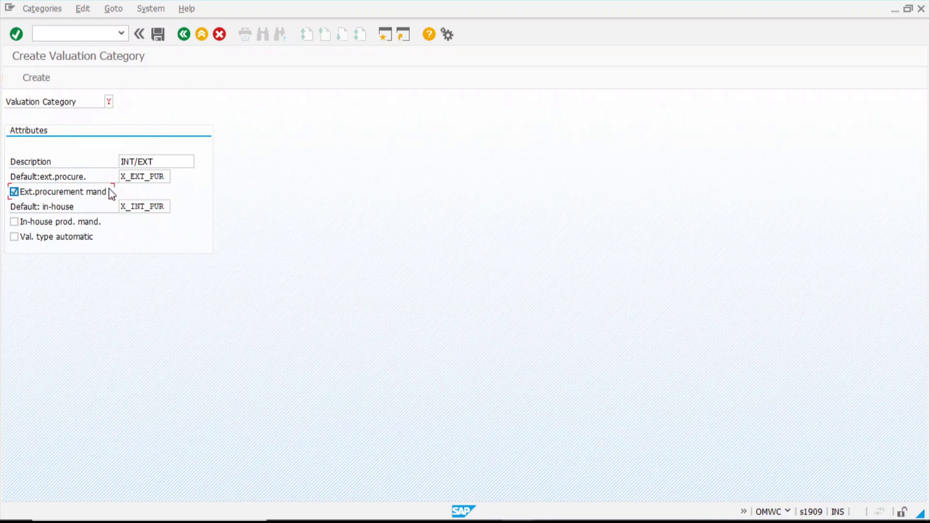
click(14, 222)
click(159, 35)
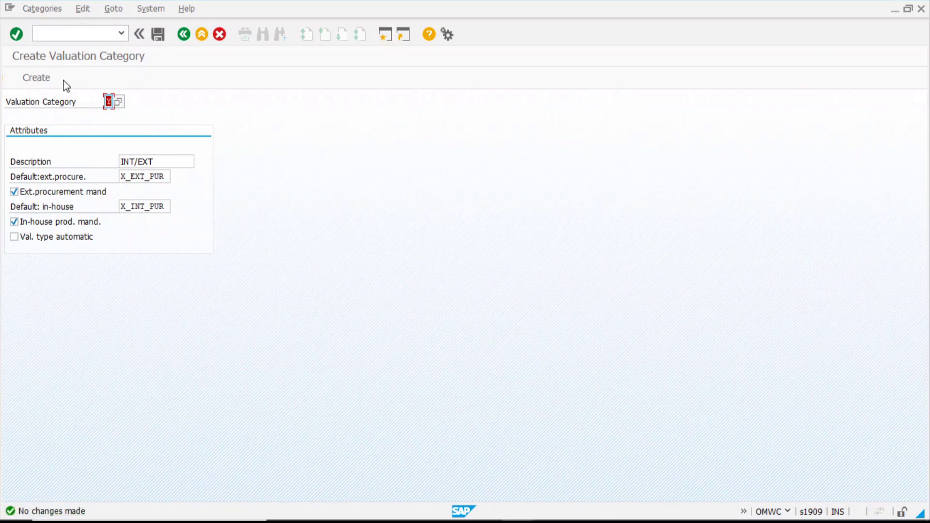
click(39, 79)
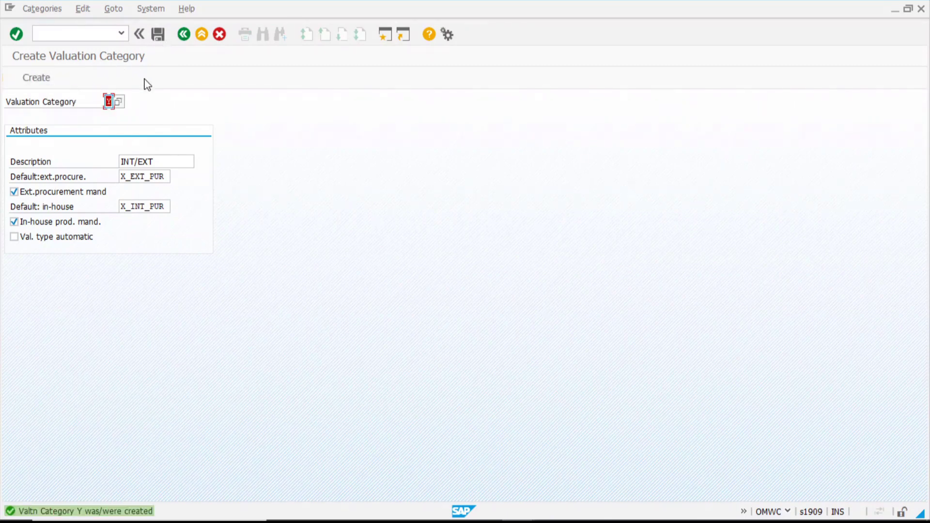
click(159, 35)
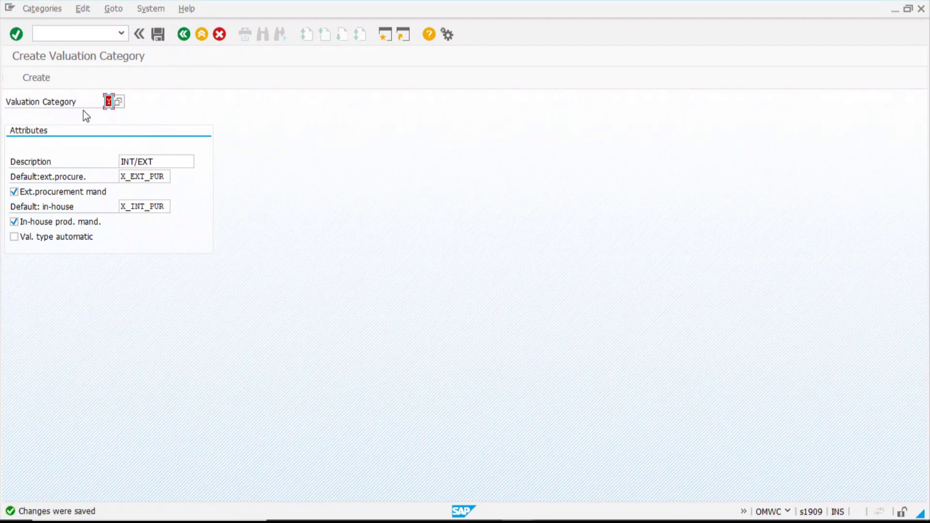
click(184, 34)
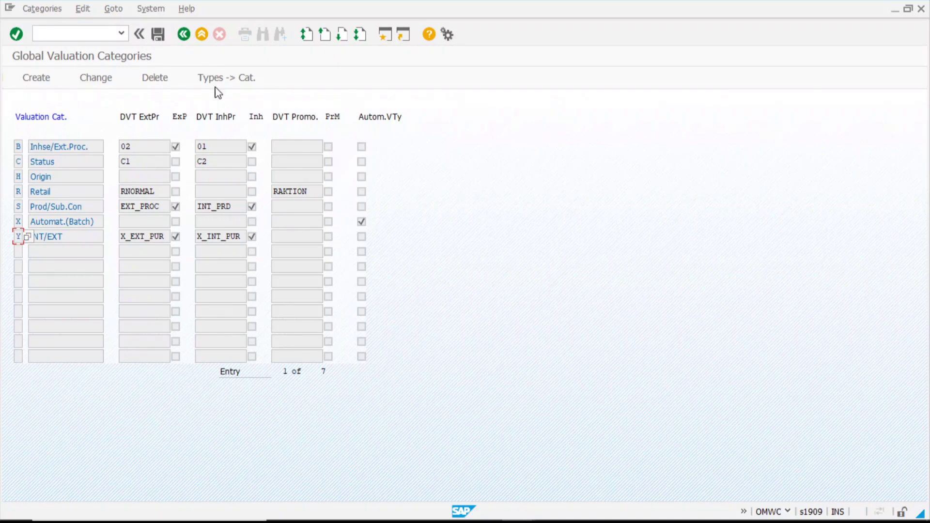
Check which valuation types are allocated to category Y, then return to the Split Valuation of Materials overview
click(233, 85)
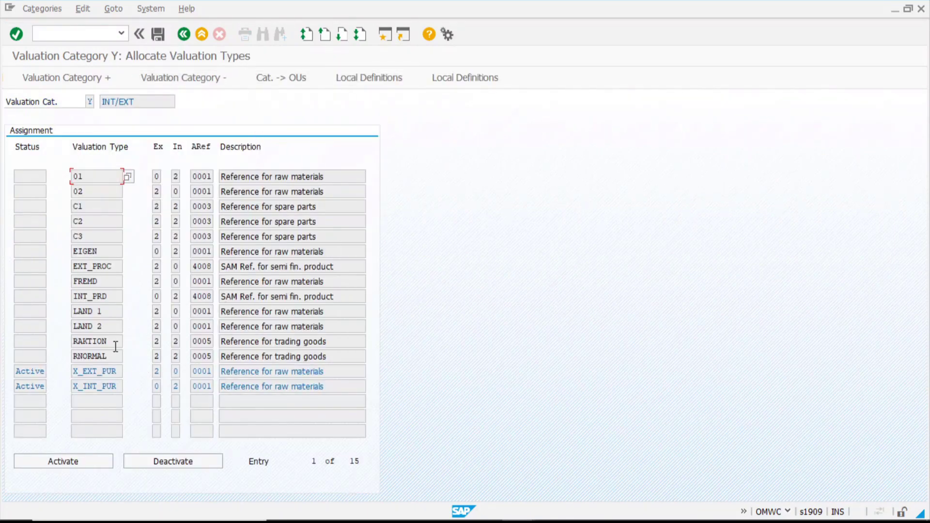
click(98, 370)
click(95, 386)
click(145, 102)
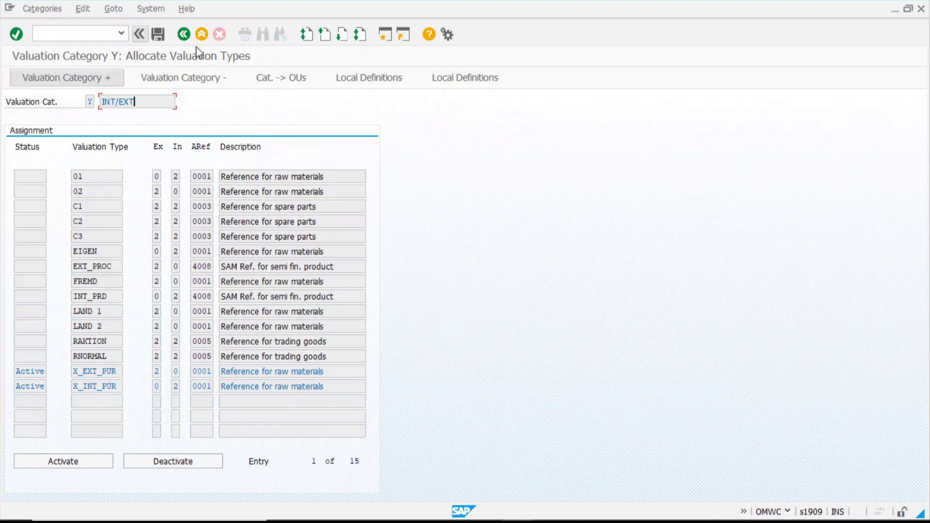
click(184, 34)
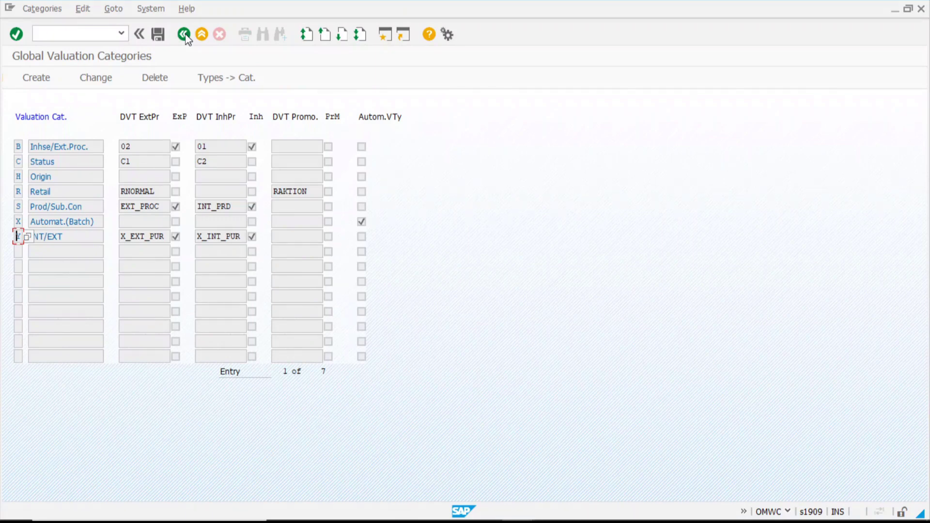
click(185, 35)
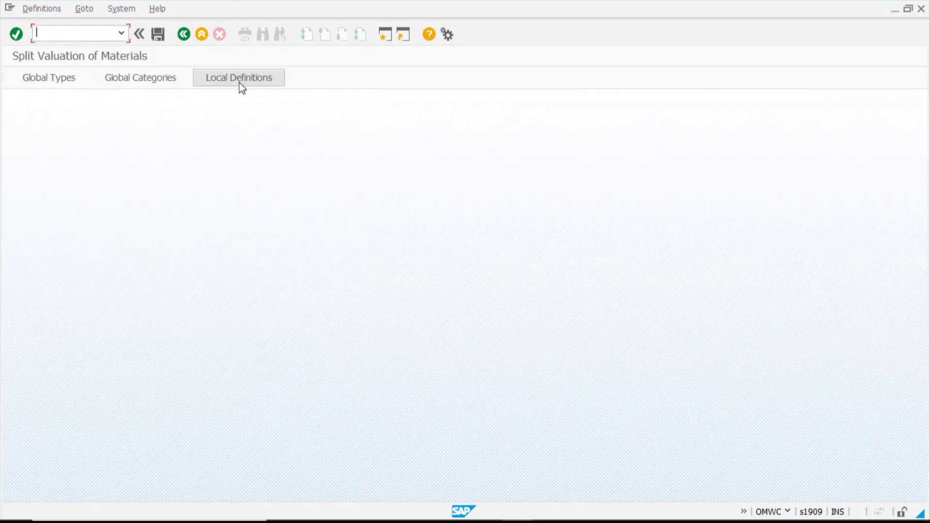
Activate valuation category Y (INT/EXT) for plant 1000 in the local definitions and save the allocation
click(252, 80)
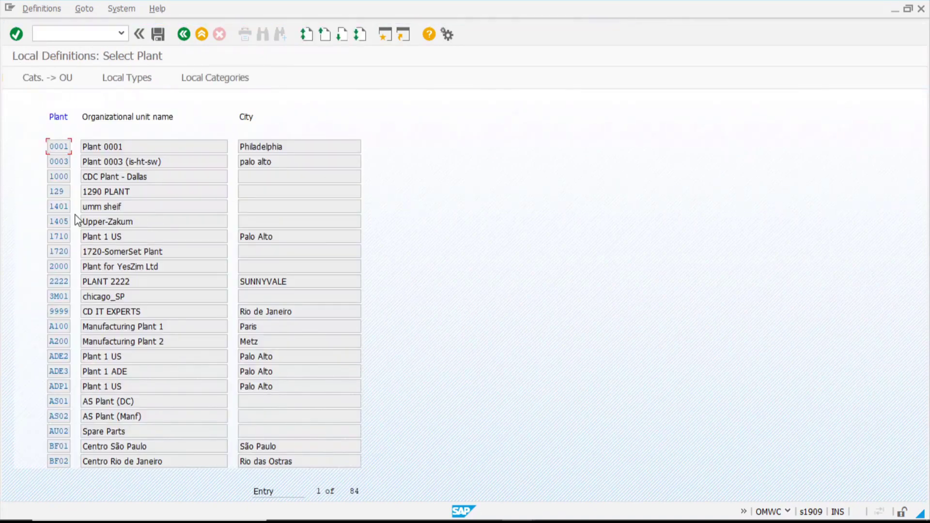
click(59, 180)
click(42, 82)
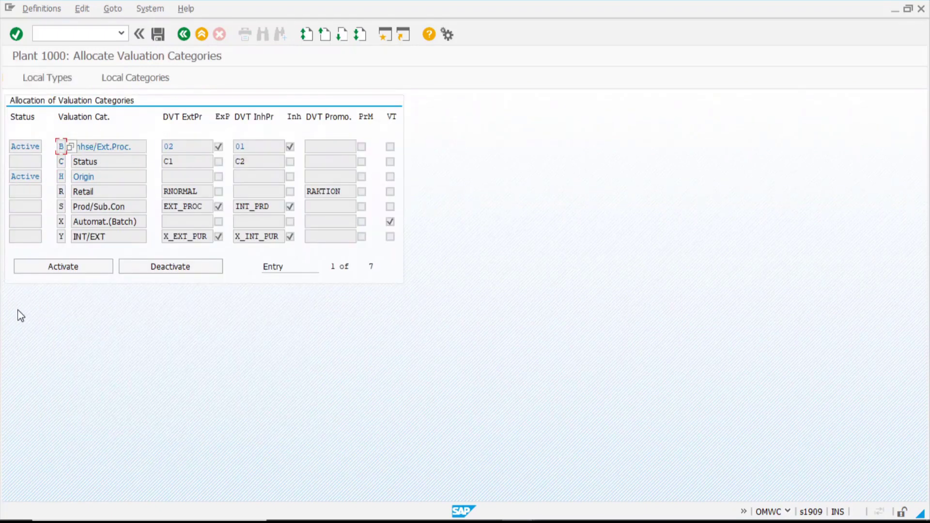
click(110, 240)
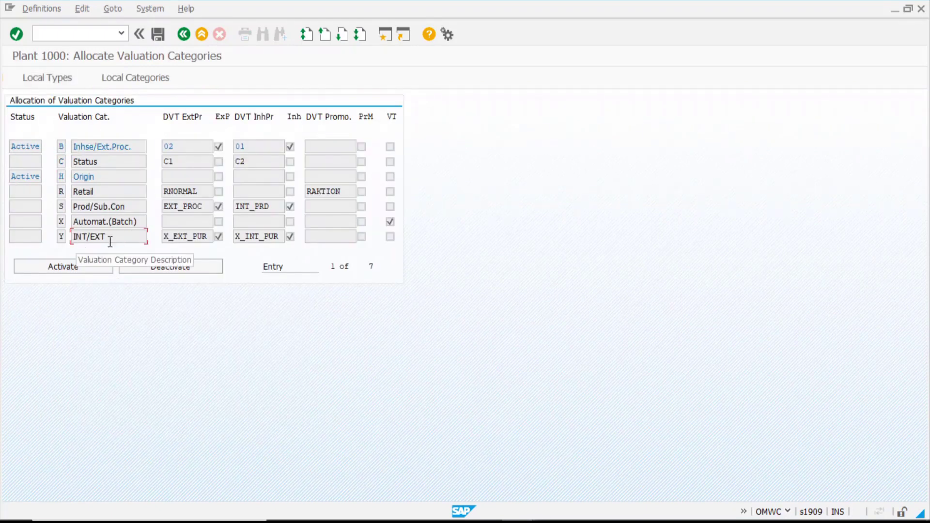
click(64, 269)
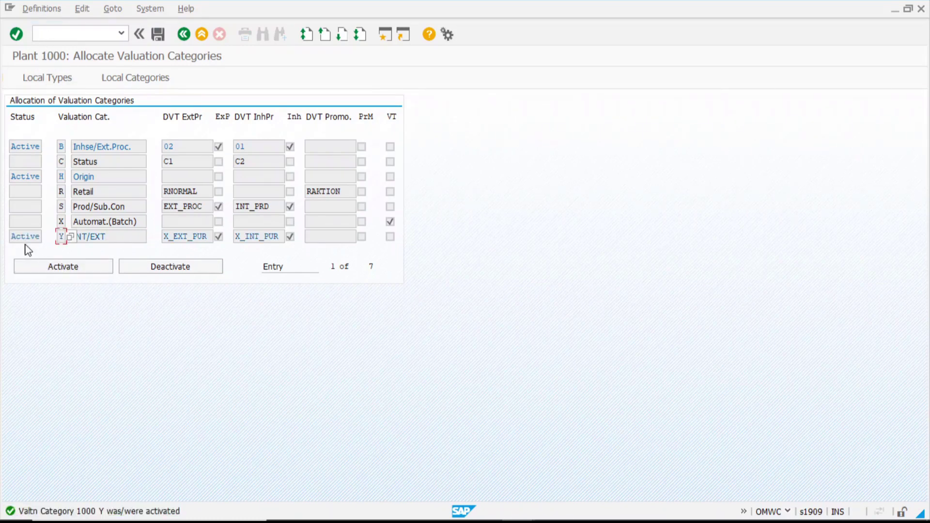
click(157, 39)
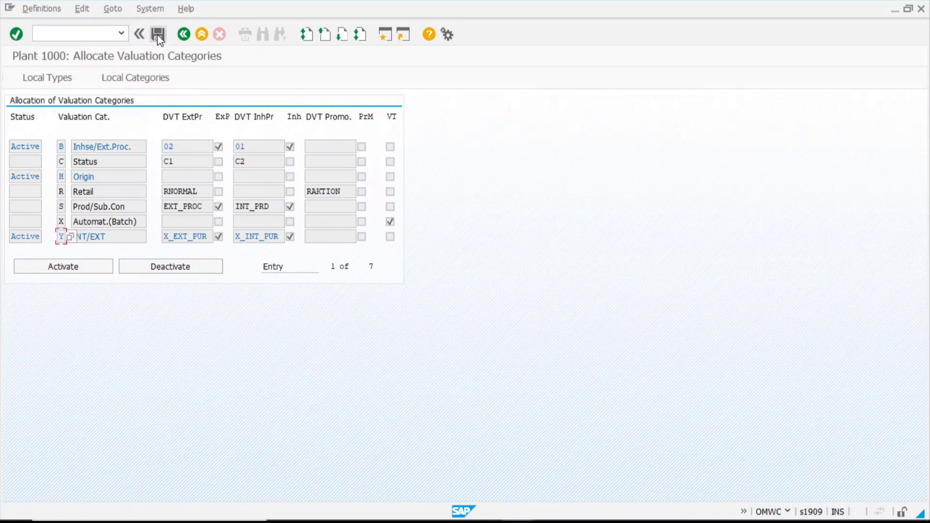
Review the default valuation types of category Y in plant 1000's local categories, then go back to the Display IMG structure
click(152, 84)
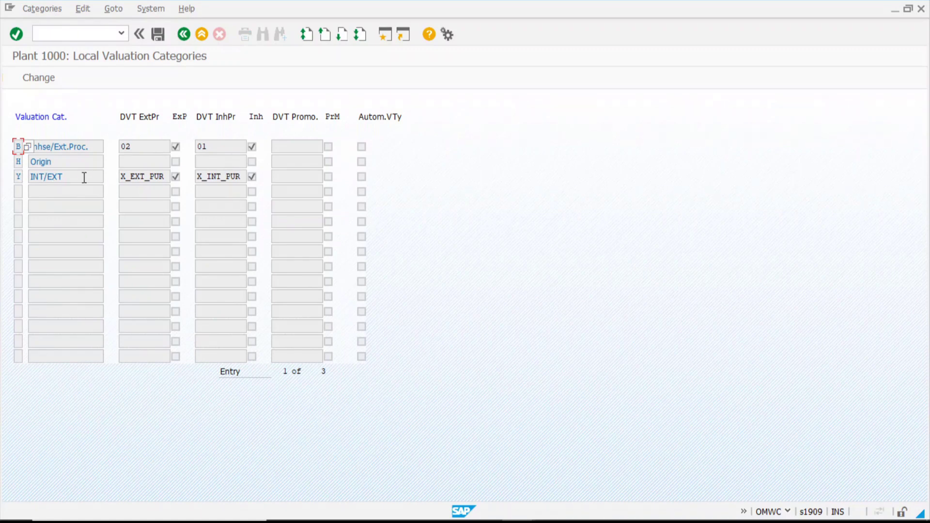
click(144, 177)
click(221, 178)
click(183, 35)
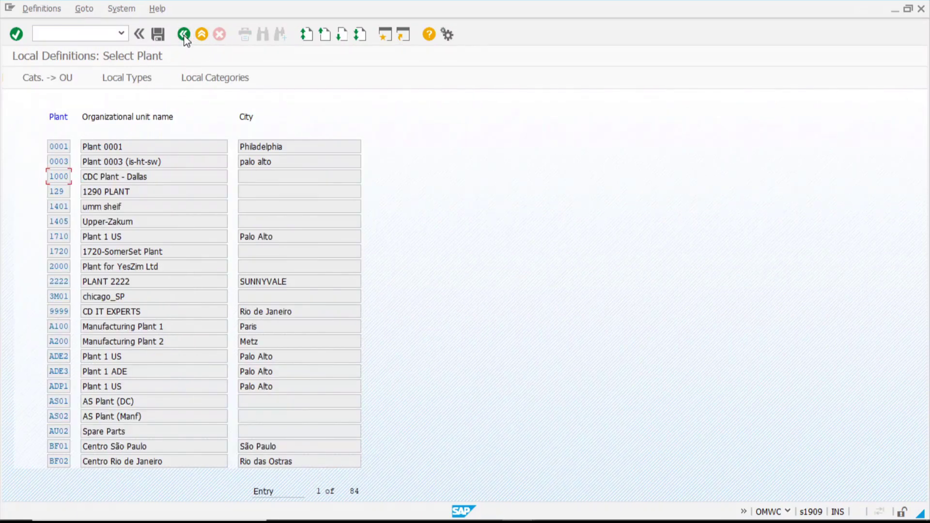
click(184, 35)
click(184, 35)
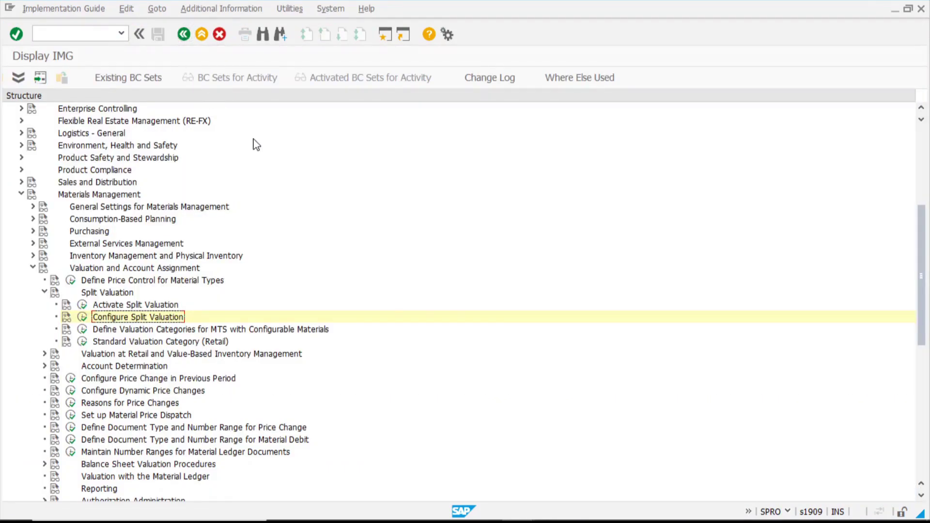
Switch to the SAP Easy Access session, collapse the favorites, and open transaction MM01 to create a material
mouse_move(349, 514)
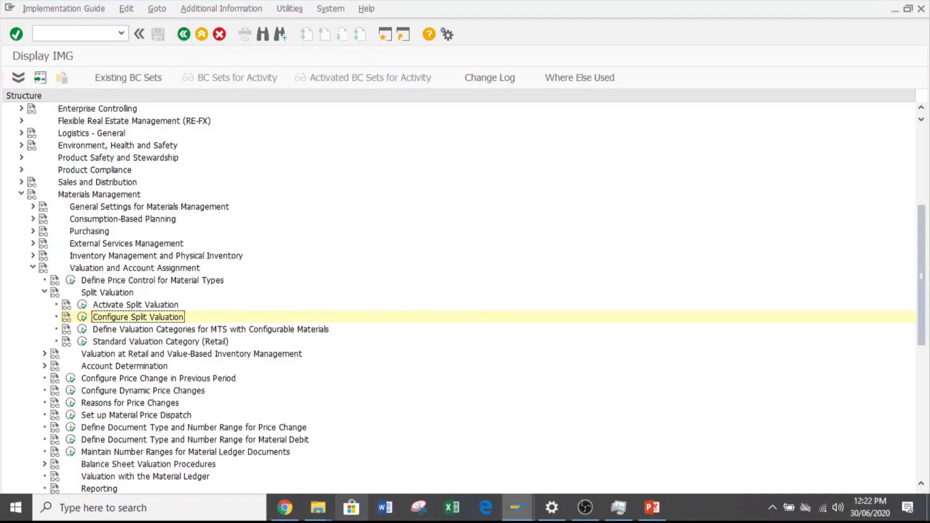
click(519, 517)
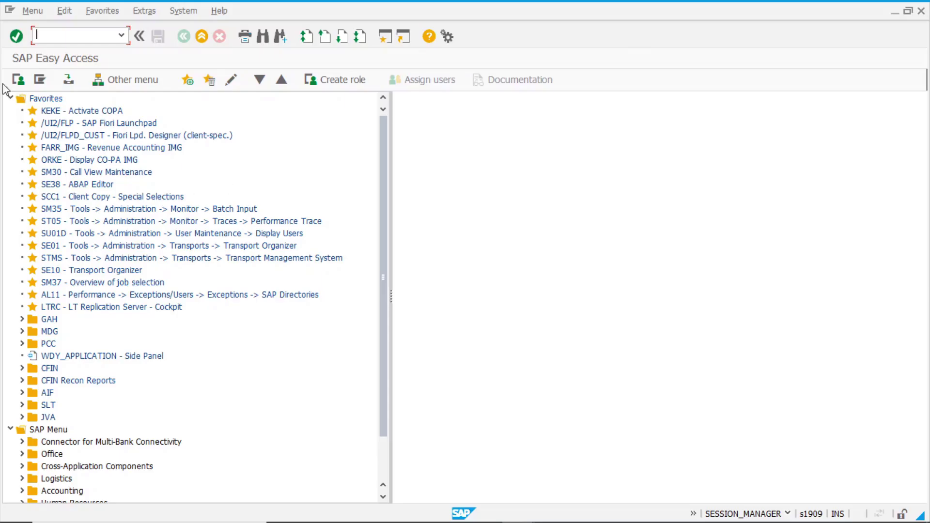
click(11, 99)
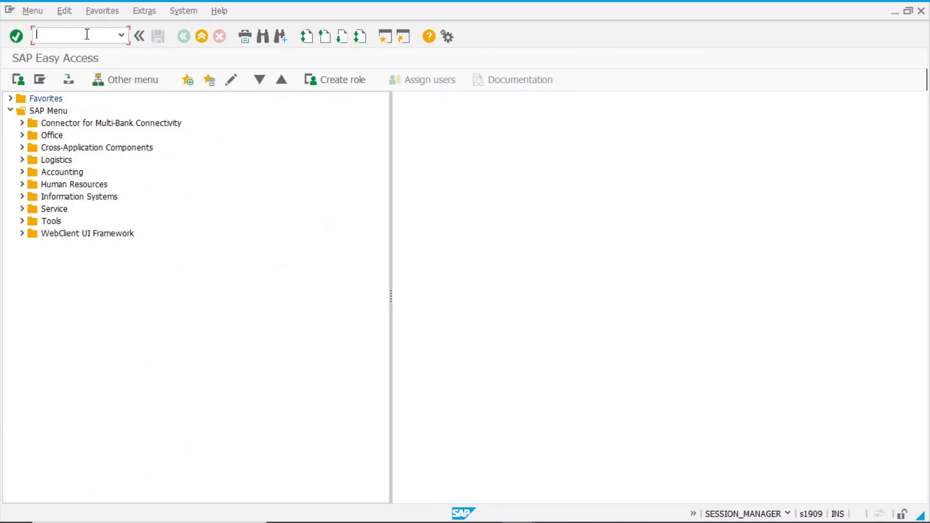
text(mm01)
key(Return)
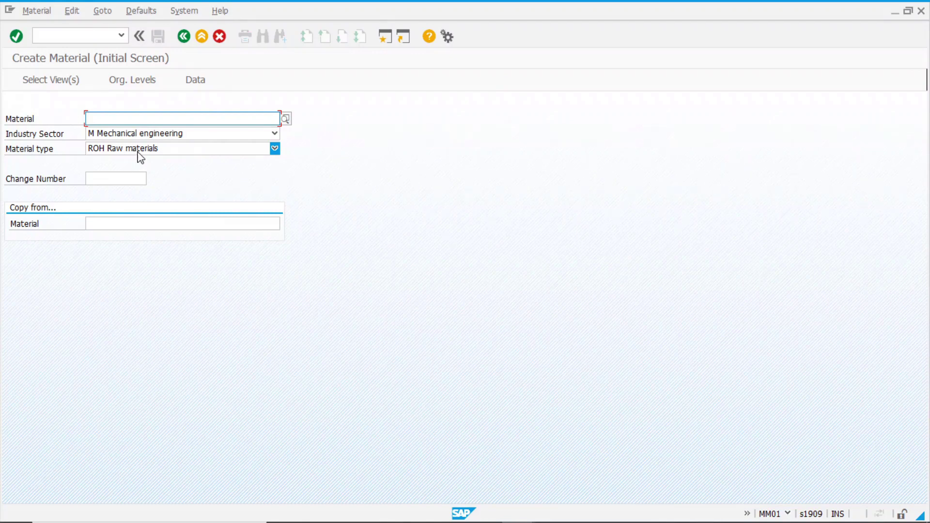
Switch back to the Display IMG session and reopen Configure Split Valuation to view the global valuation categories, cancelling the valuation area dialog
mouse_move(503, 518)
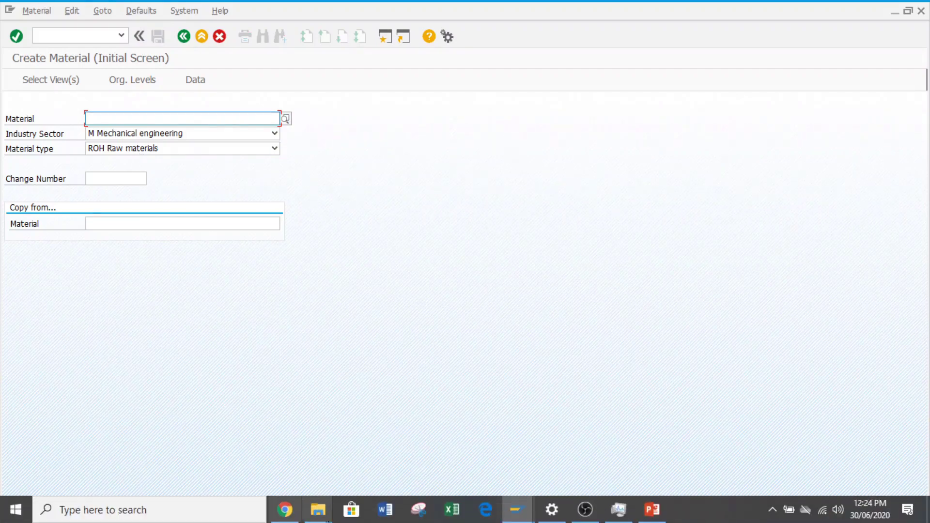
click(333, 473)
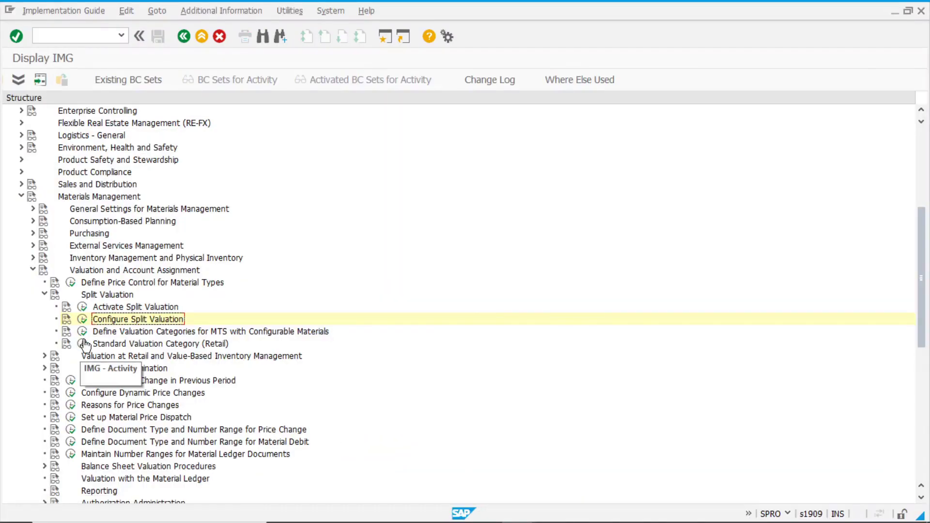
click(82, 320)
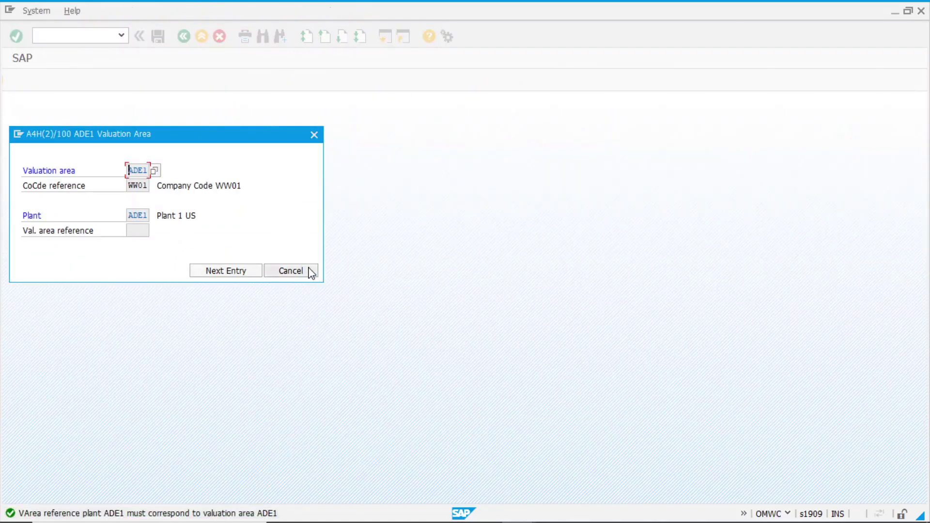
click(291, 271)
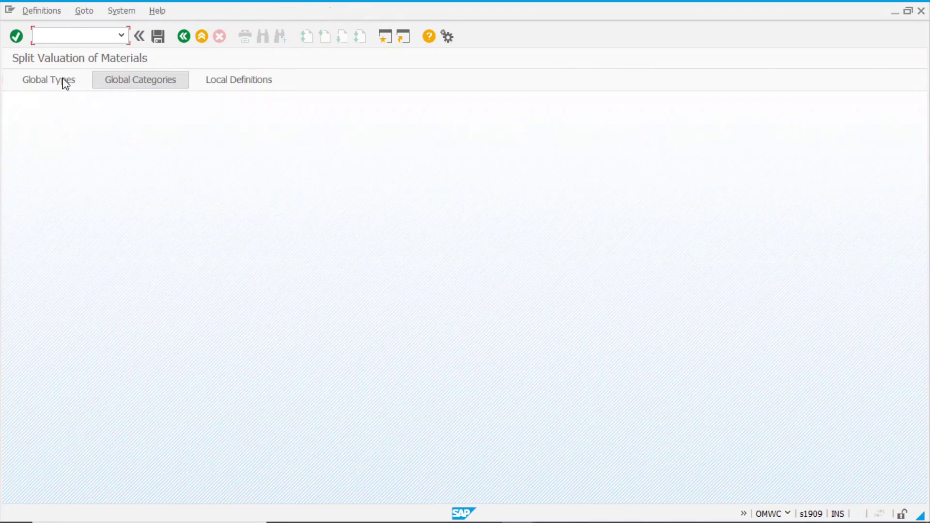
click(124, 85)
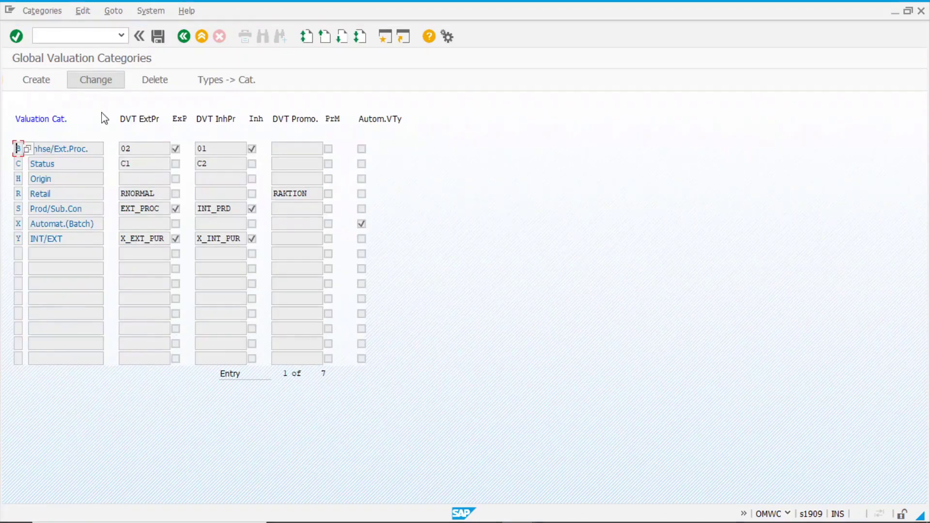
Review the valuation types allocated to category Y and their account category references, then return to the Display IMG structure
click(85, 239)
click(249, 79)
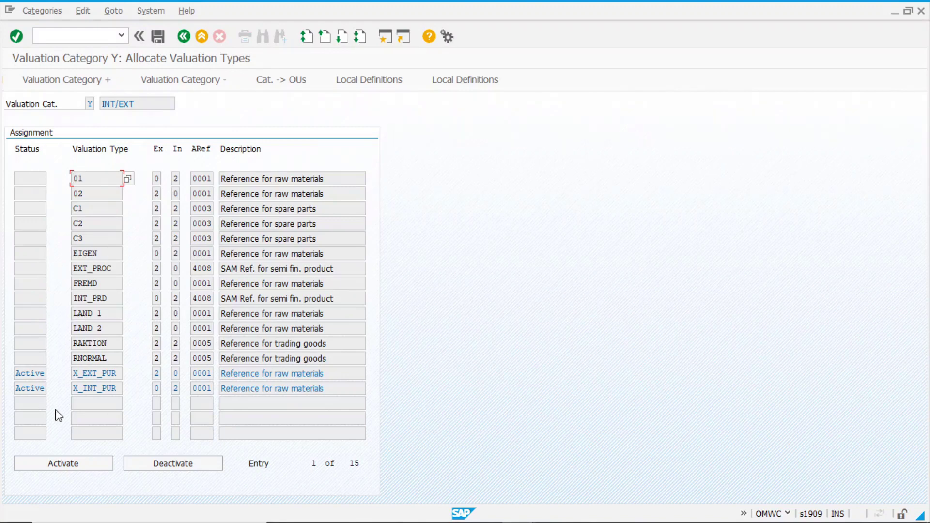
double_click(196, 374)
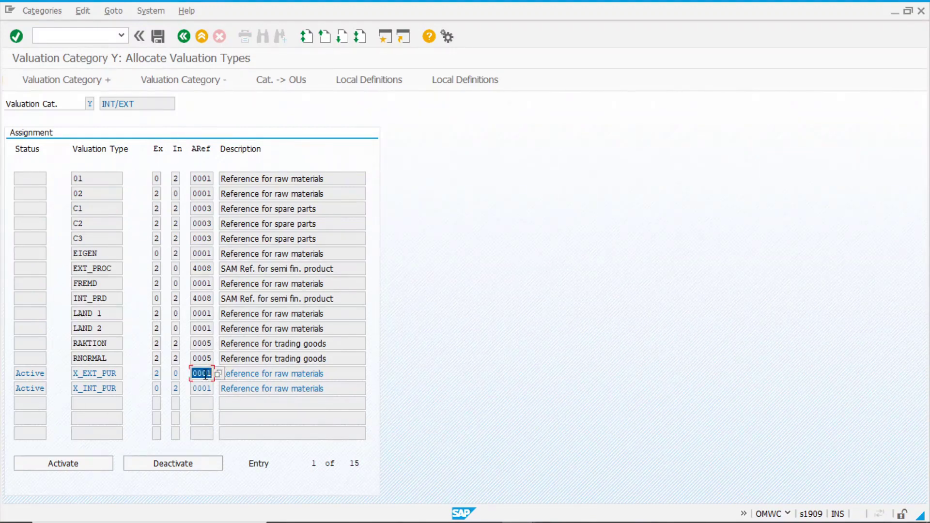
click(185, 38)
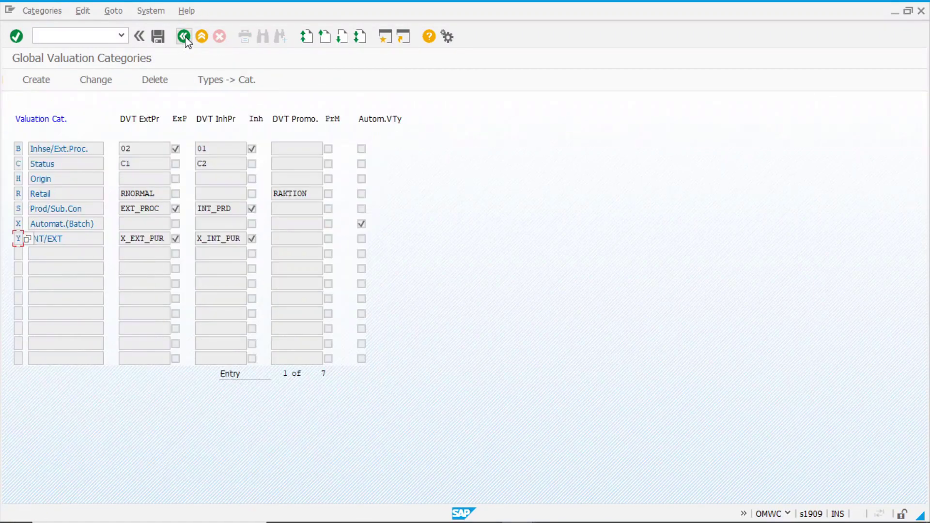
click(184, 36)
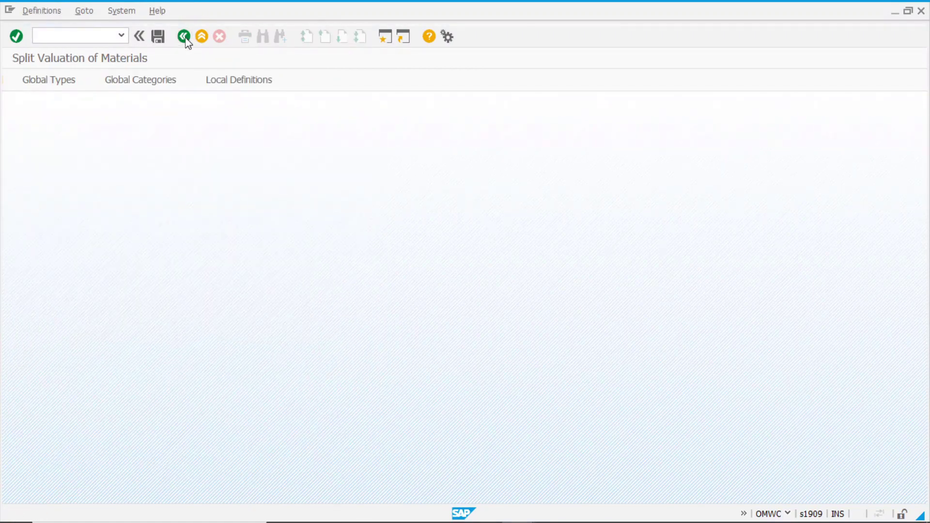
click(184, 37)
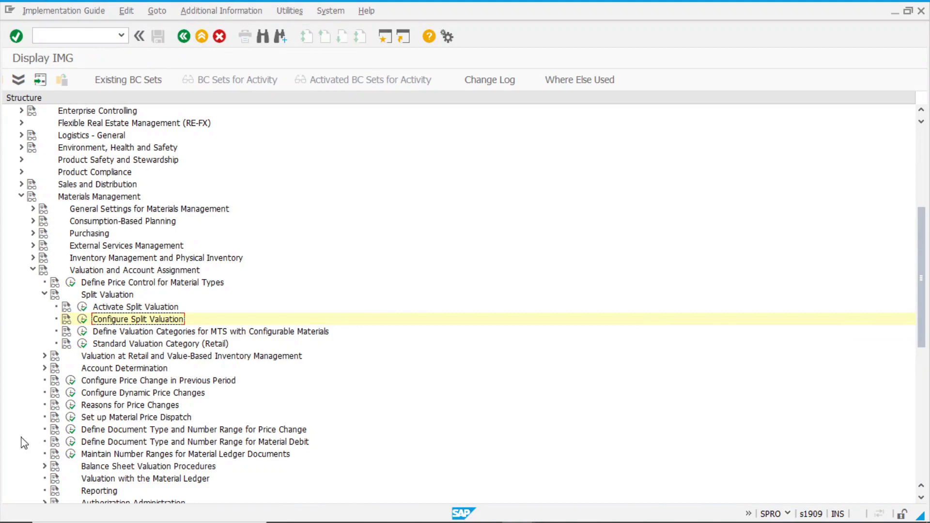
Open Define Valuation Classes under Account Determination, check the account category reference of material type ROH, and return to the IMG structure
click(44, 369)
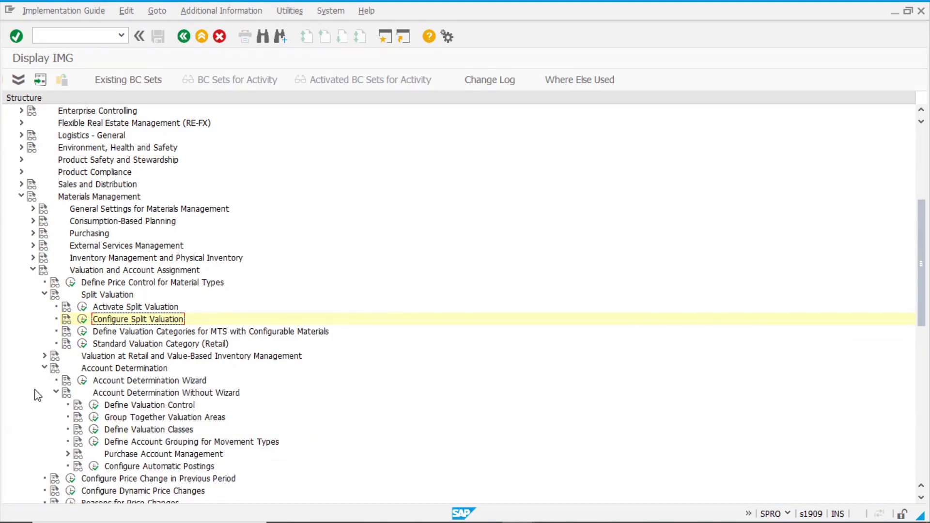
click(93, 429)
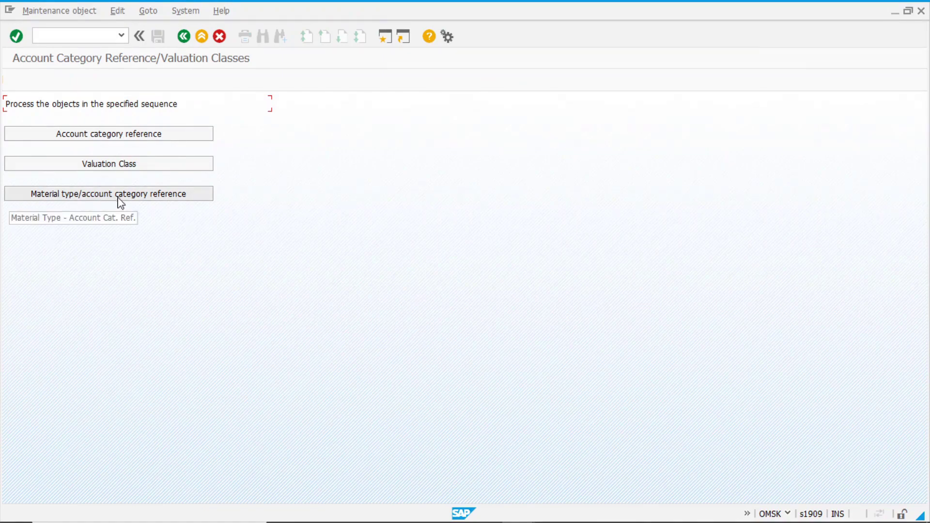
click(86, 196)
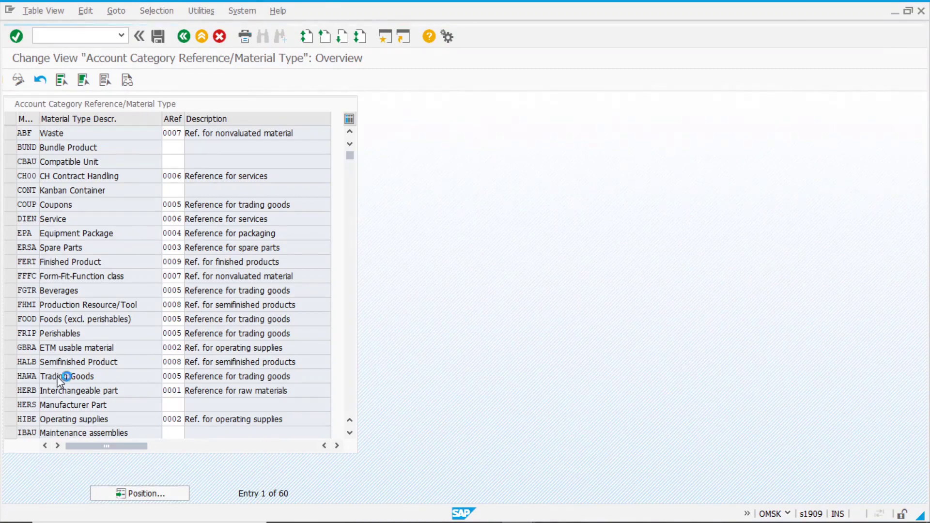
scroll(58, 376, down, 1)
scroll(59, 376, down, 3)
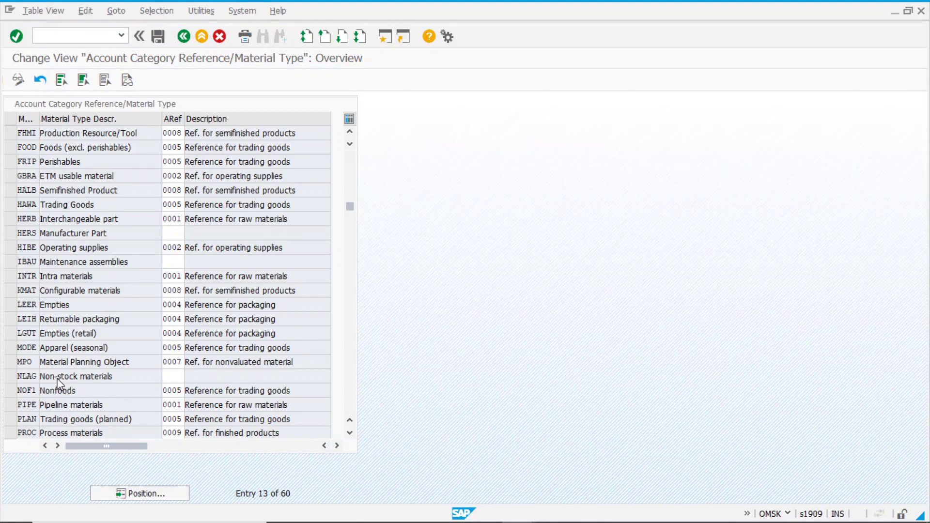
scroll(58, 382, down, 5)
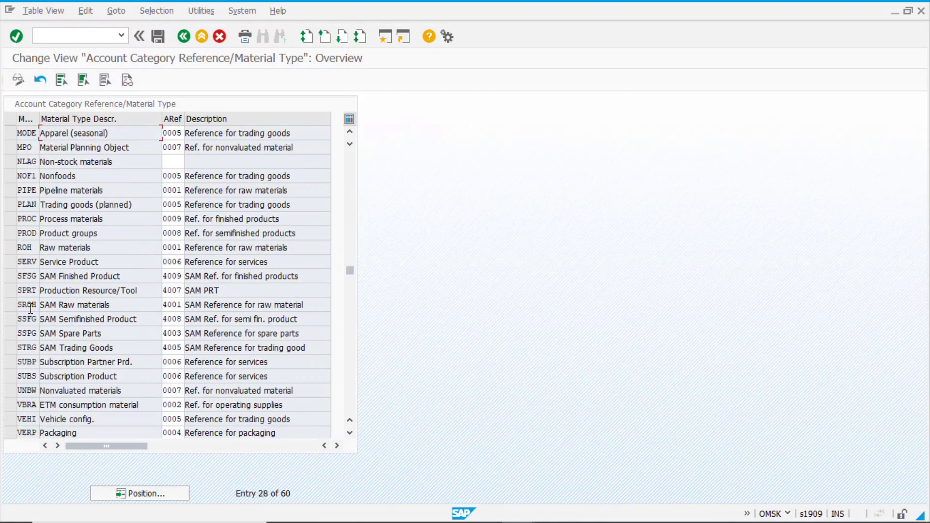
drag(118, 249, 25, 251)
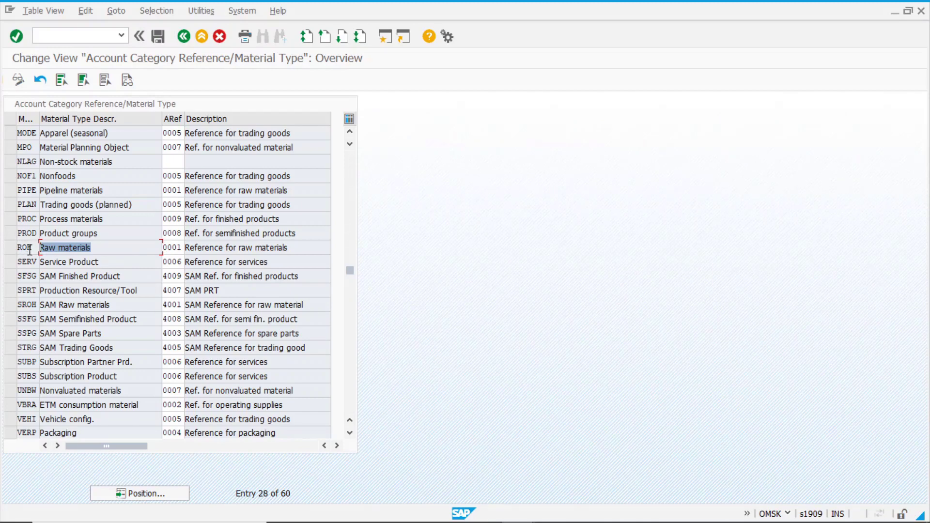
click(184, 37)
click(184, 37)
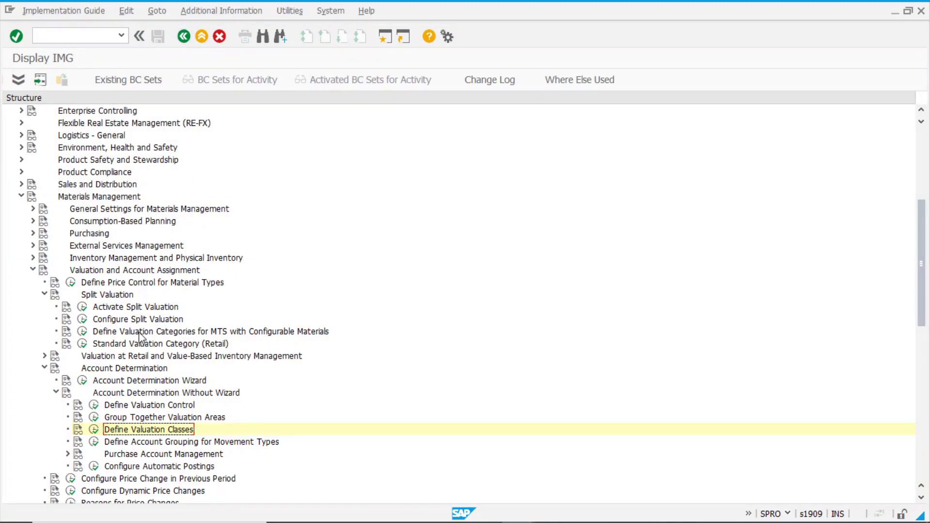
Open Define Attributes of Material Types in the Material Master basic settings under Logistics - General
scroll(140, 337, up, 6)
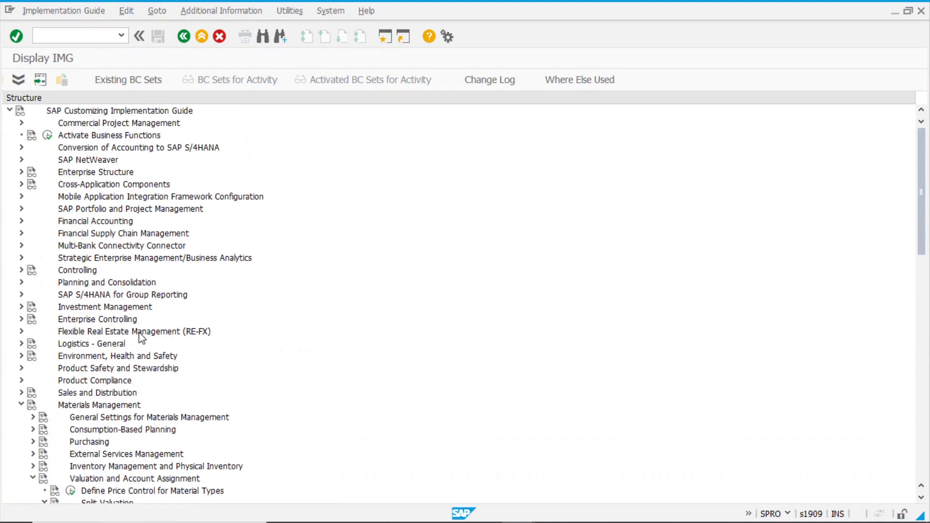
scroll(140, 338, down, 2)
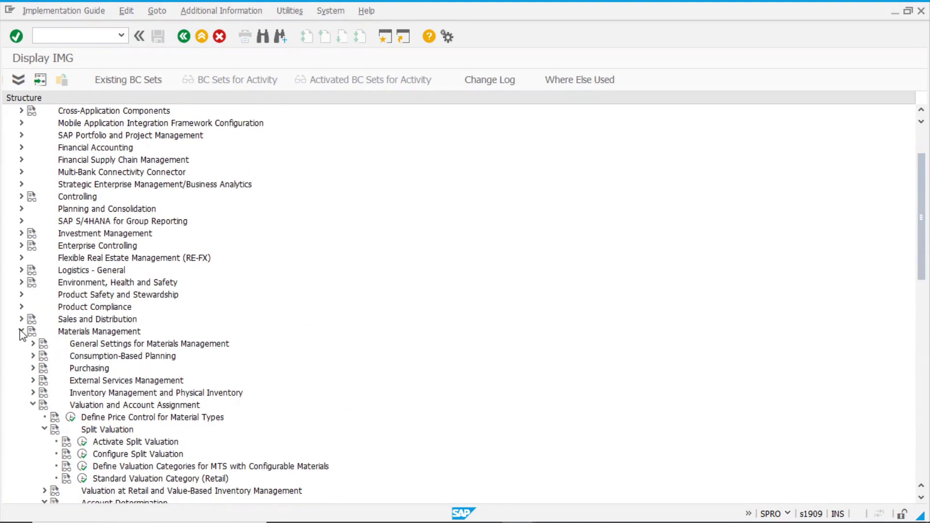
click(22, 271)
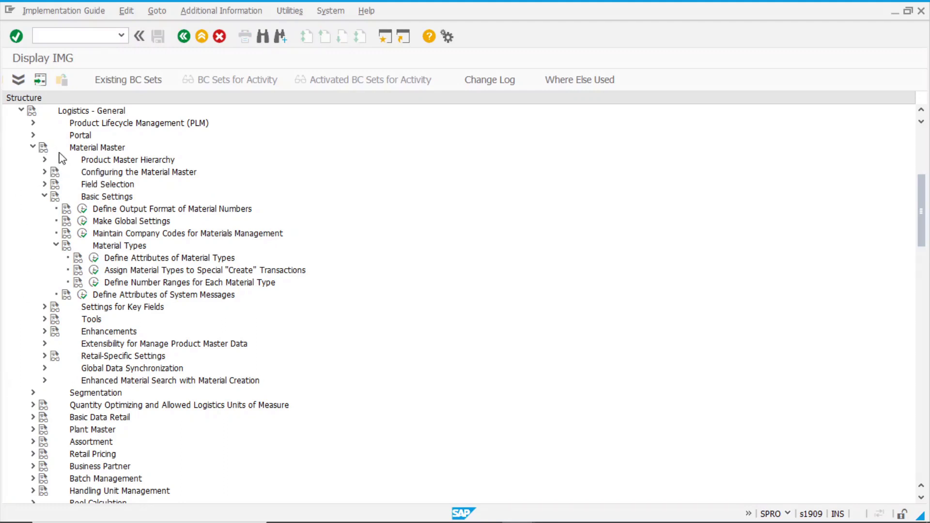
click(166, 258)
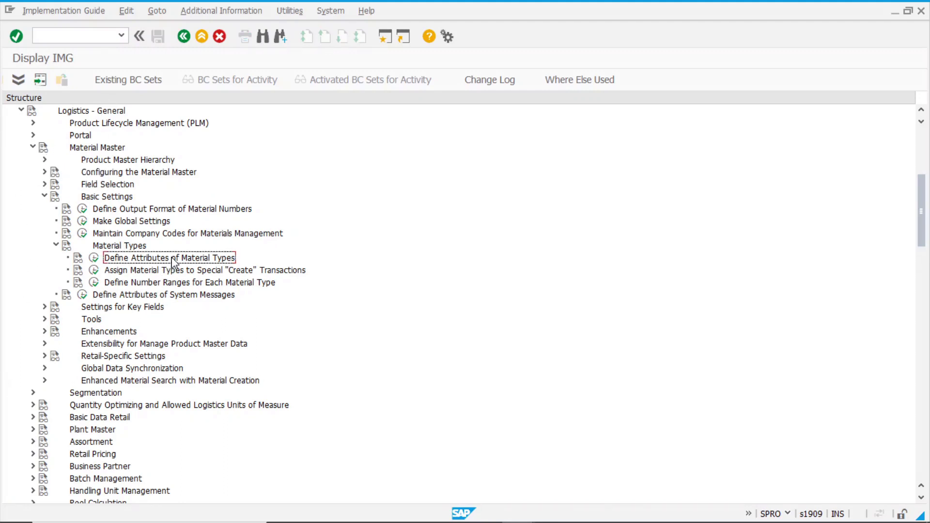
click(93, 258)
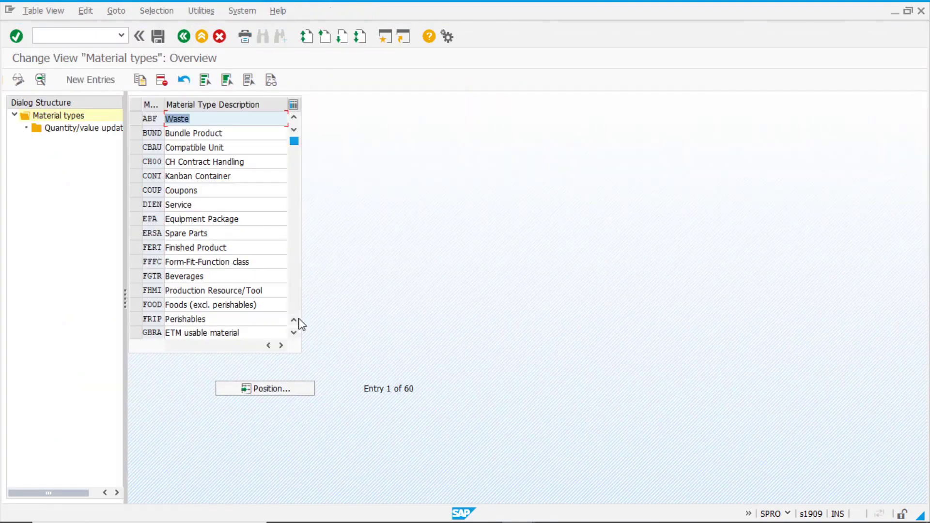
Examine the internal and external purchase order settings of material type ROH, then return to the IMG structure
click(296, 301)
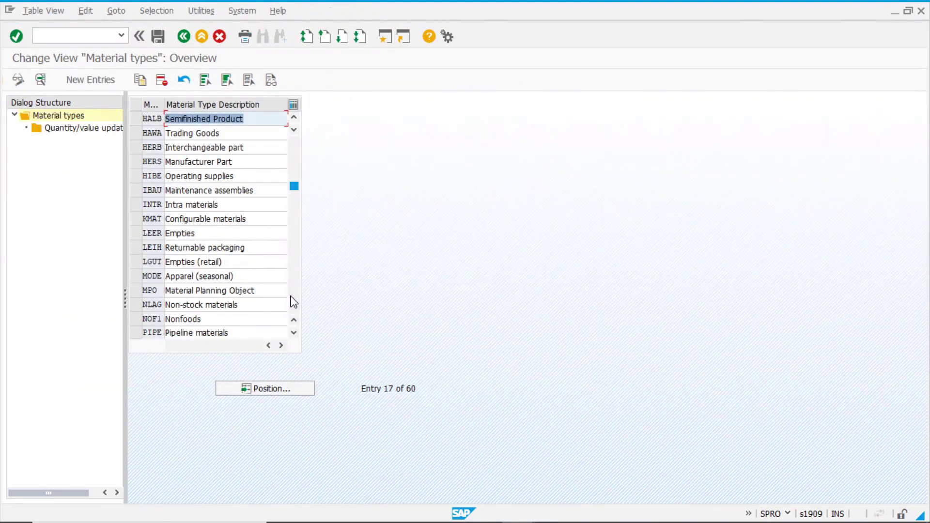
click(296, 298)
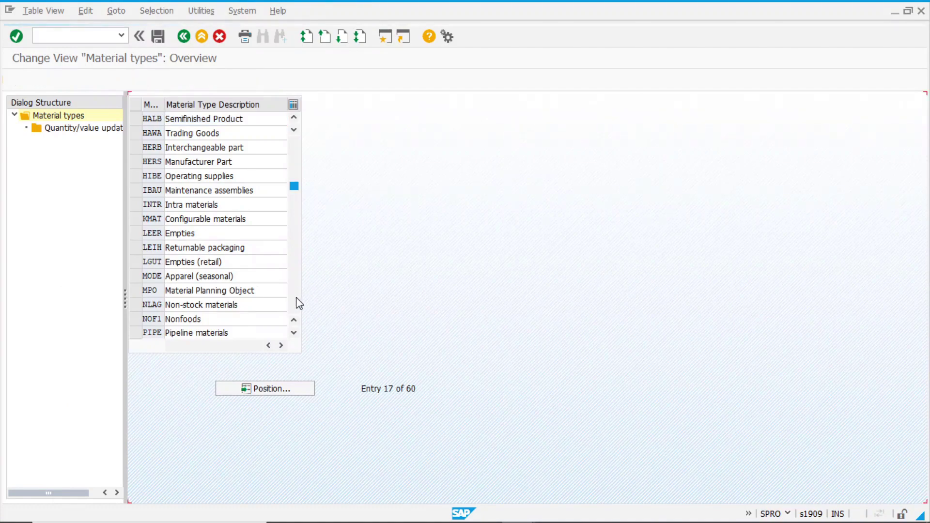
click(156, 161)
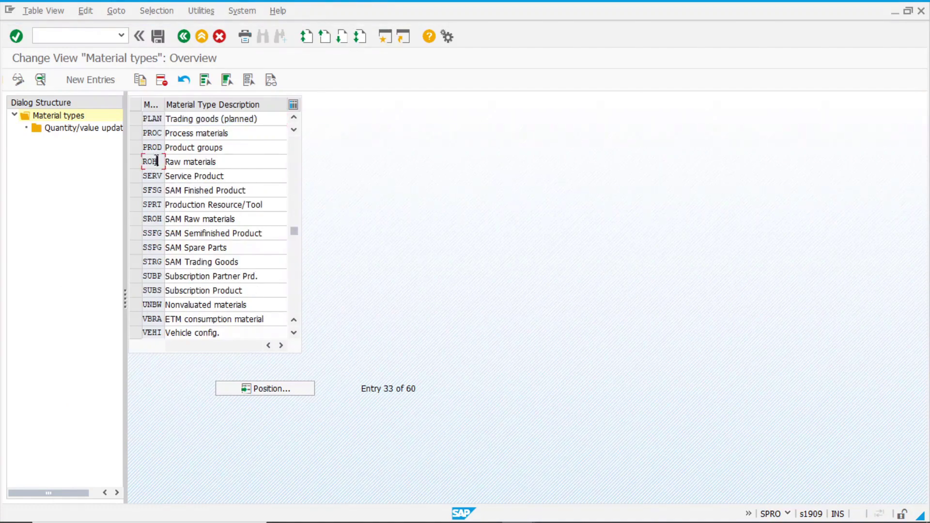
double_click(156, 163)
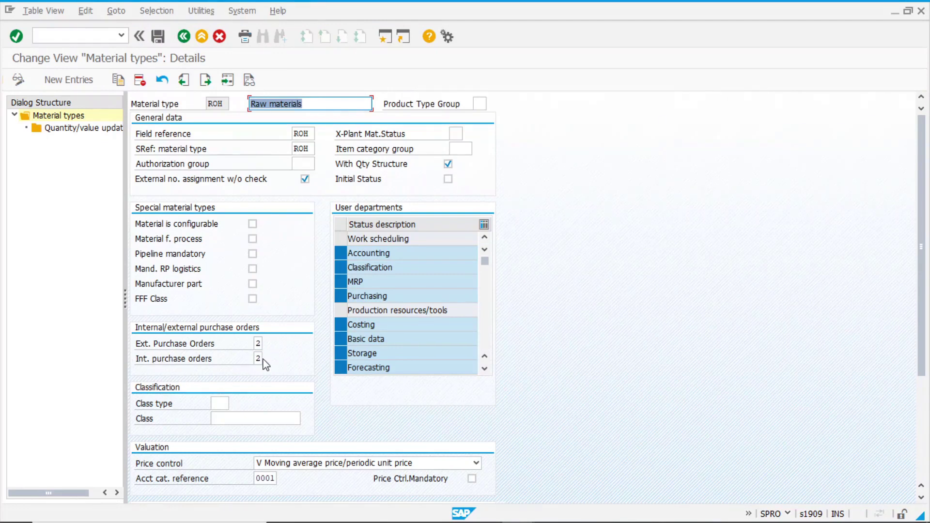
click(183, 37)
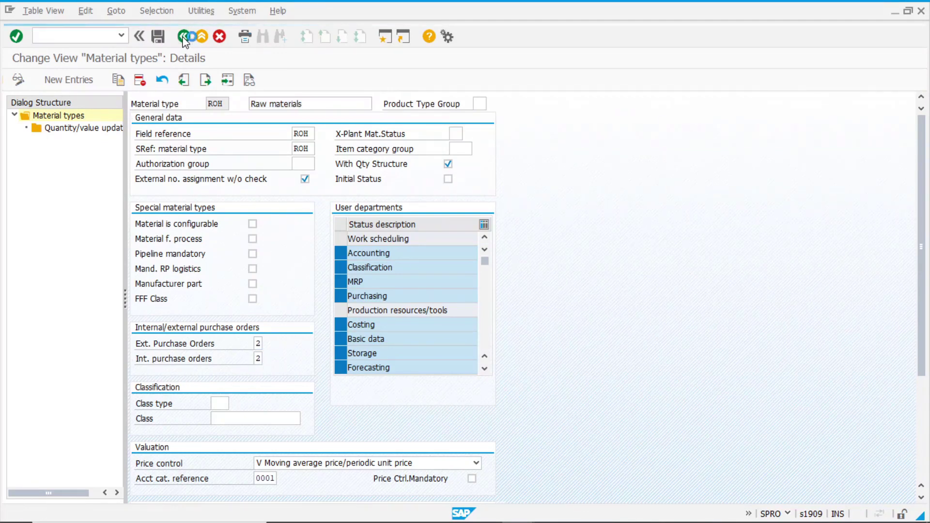
click(184, 37)
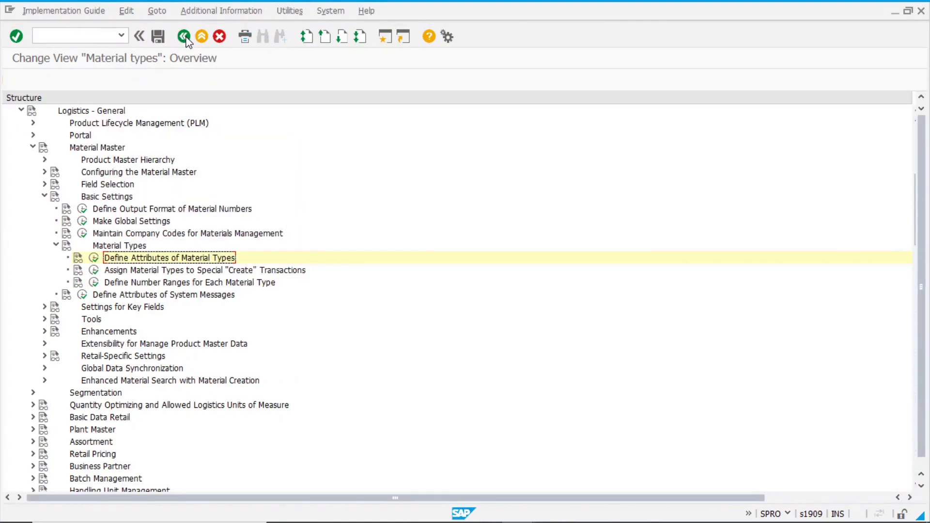
click(184, 37)
Switch to the Create Material session, choose the Basic Data 1, Purchasing, MRP 1 and Accounting 1 views, and enter plant 1000
key(alt+Tab)
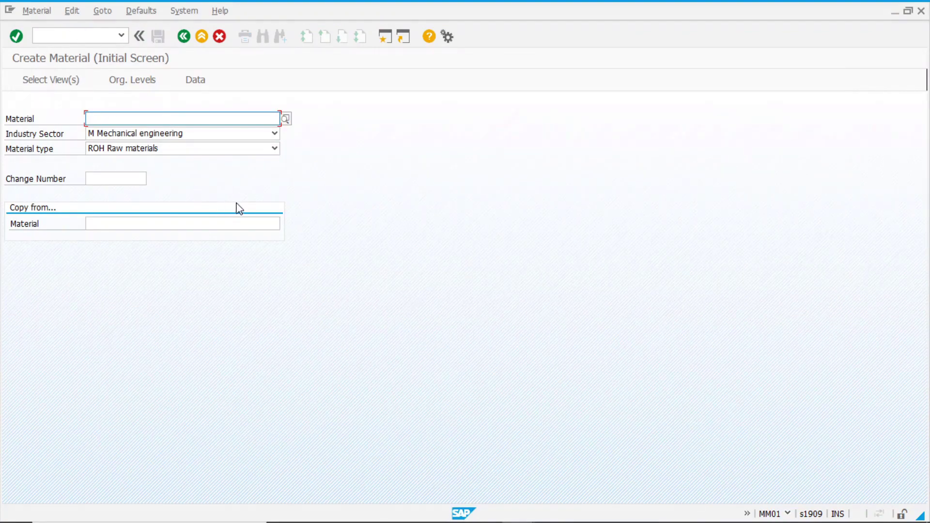
key(Return)
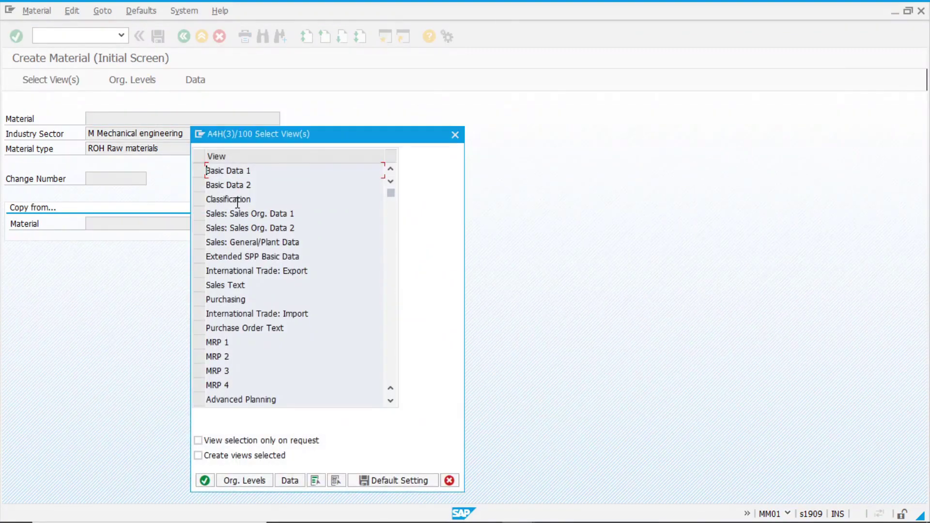
click(350, 91)
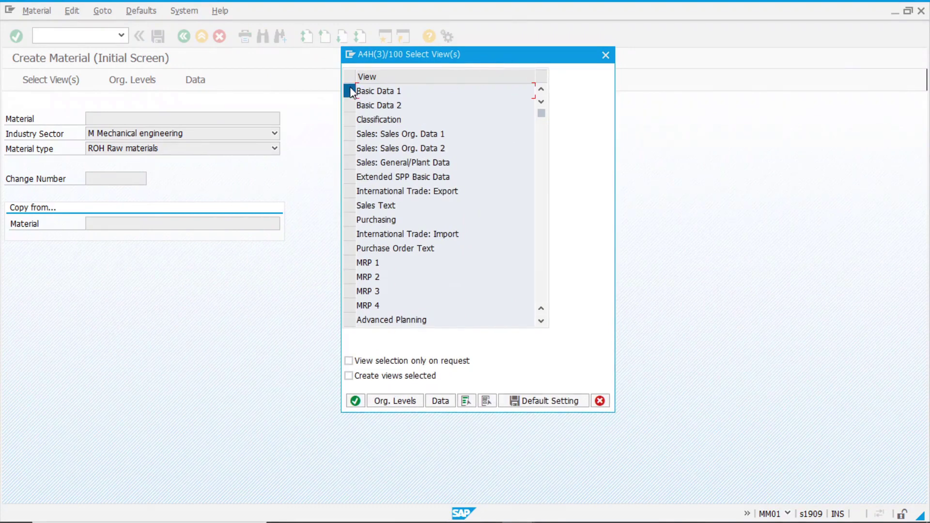
click(349, 220)
scroll(428, 253, down, 2)
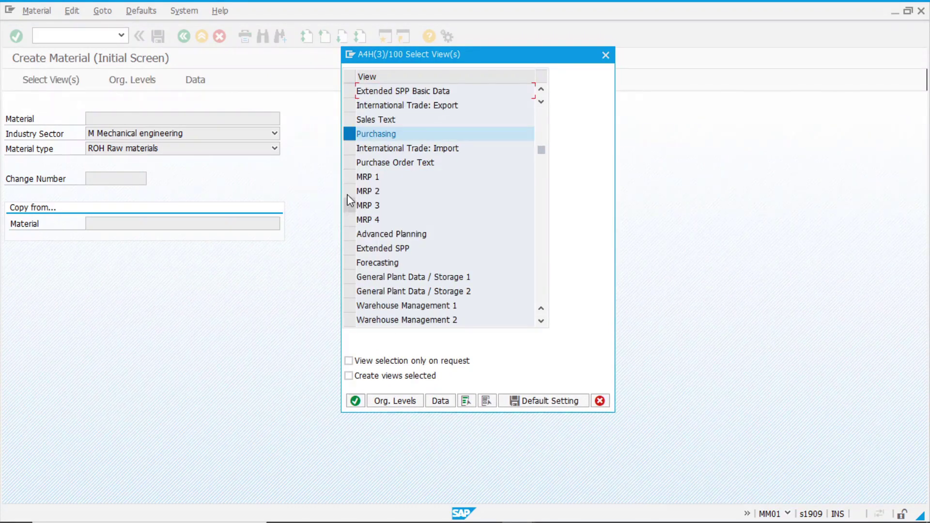
click(350, 177)
scroll(401, 239, down, 1)
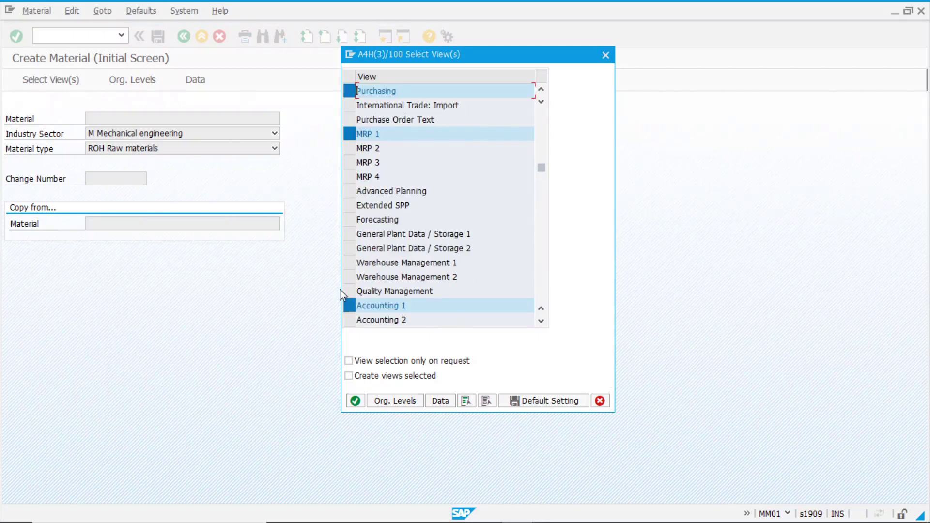
click(355, 402)
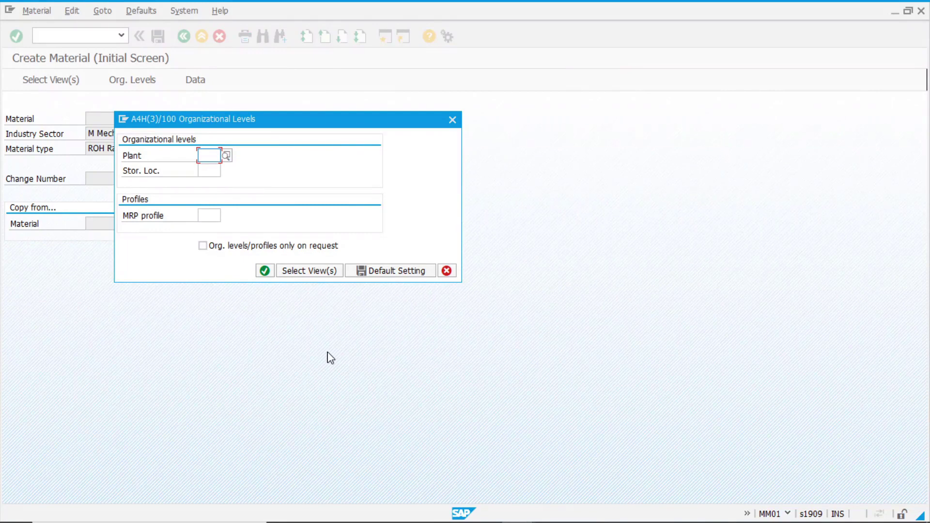
text(1000)
key(Return)
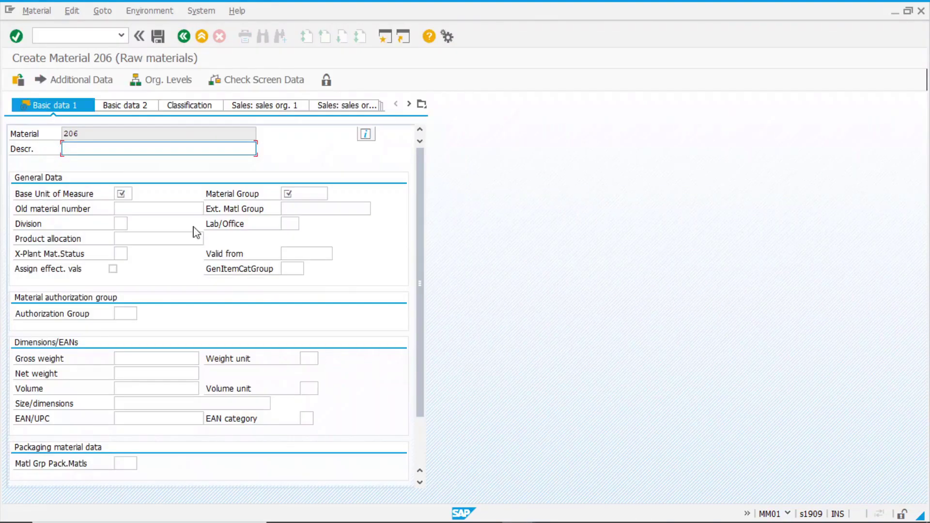
Enter description "test int/ext", base unit of measure pc and material group 00101 in the basic data, then continue to the Purchasing view
text(tes)
key(Down)
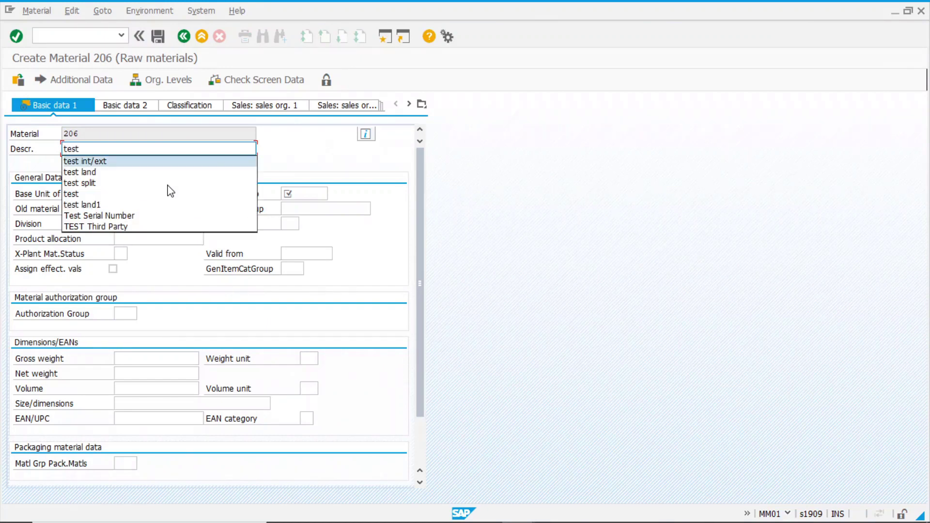
key(Return)
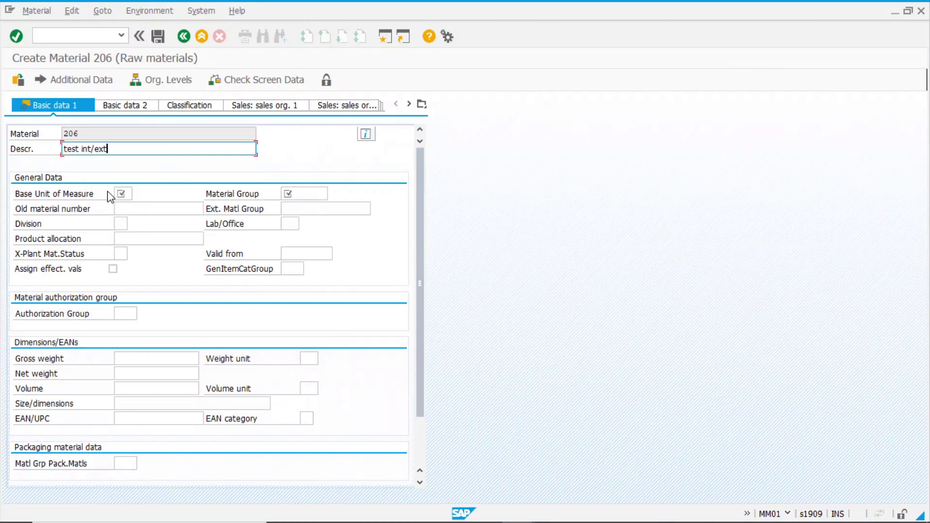
click(126, 193)
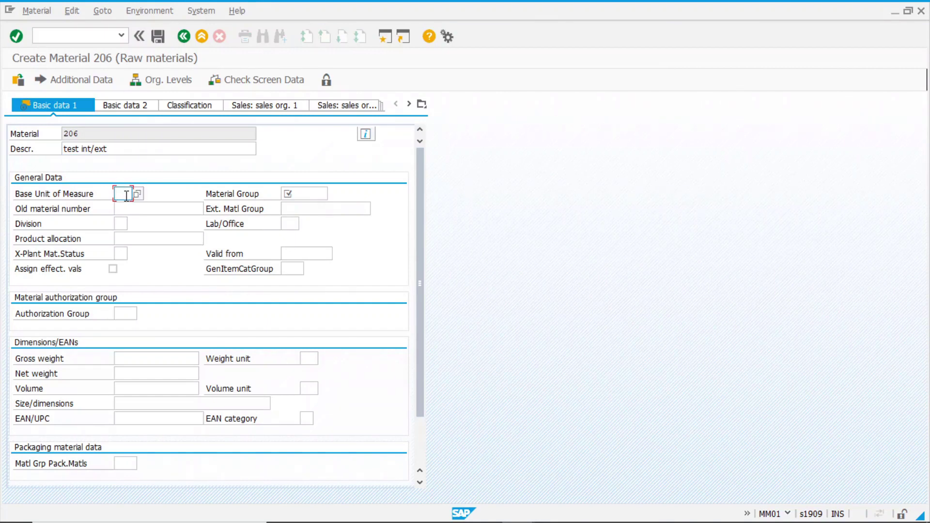
click(310, 193)
click(312, 207)
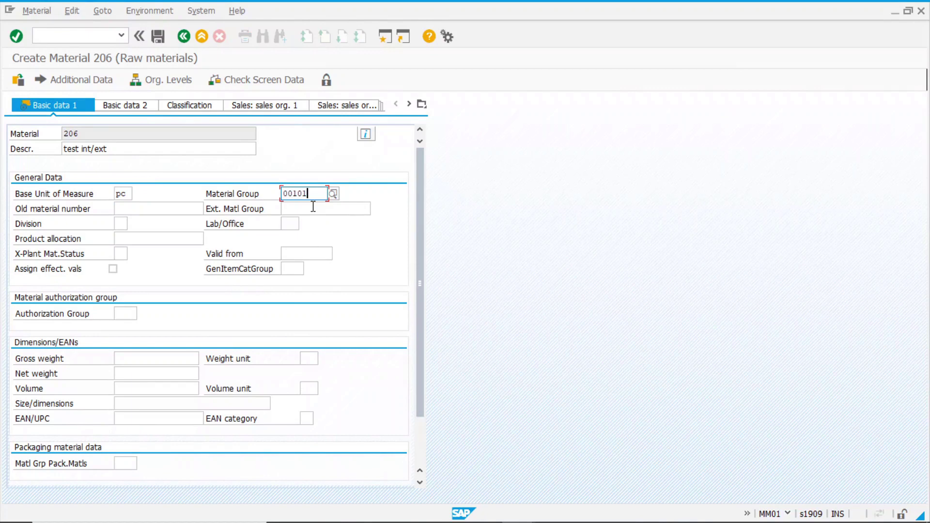
key(Return)
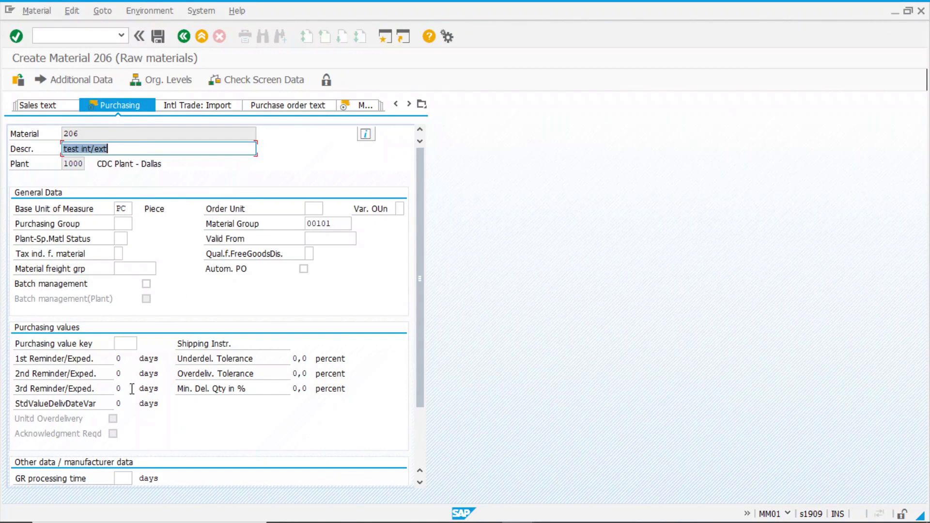
Set purchasing value key 1 and a GR processing time of 5 days in the Purchasing view, then continue to MRP 1
click(131, 344)
text(1)
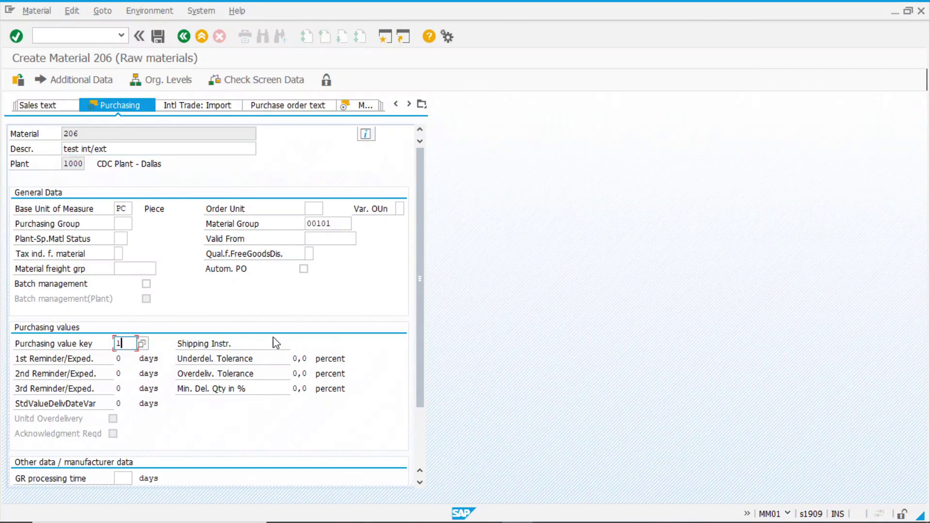
click(122, 478)
text(5)
key(Return)
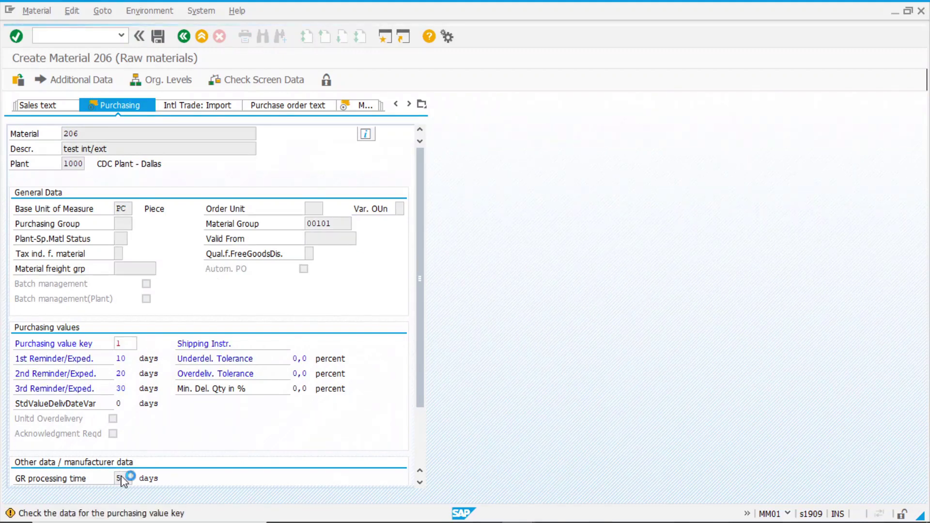
key(Return)
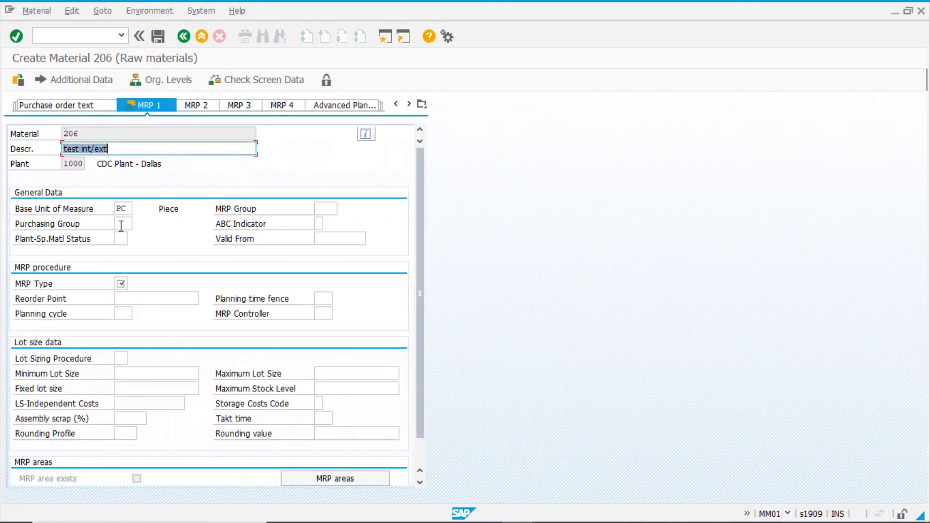
Enter MRP type PD, MRP controller 000 and lot sizing procedure EX, then continue to the Accounting 1 view
click(119, 283)
text(P)
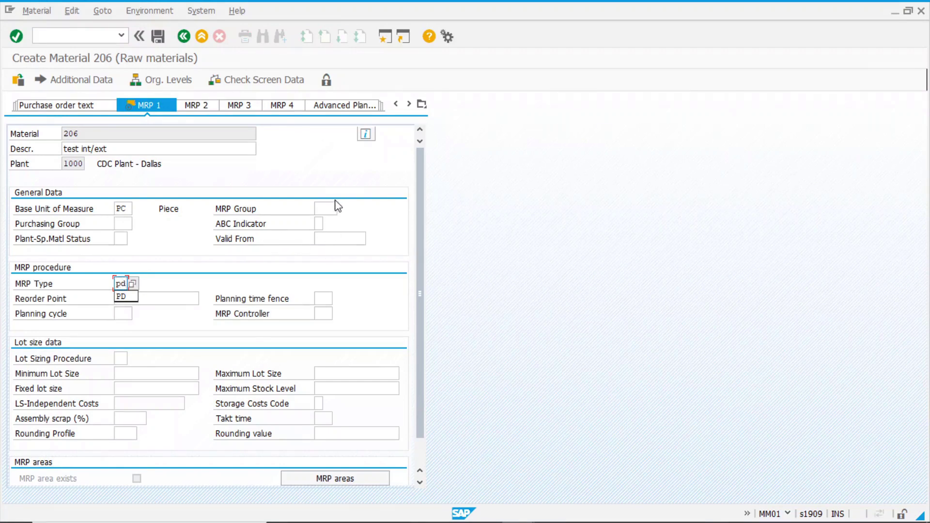
click(322, 313)
text(000)
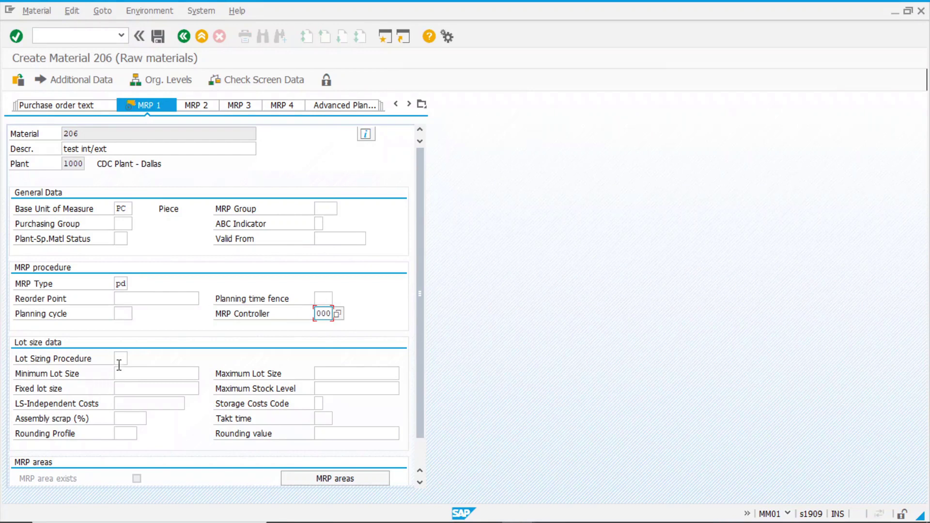
click(118, 364)
text(ex)
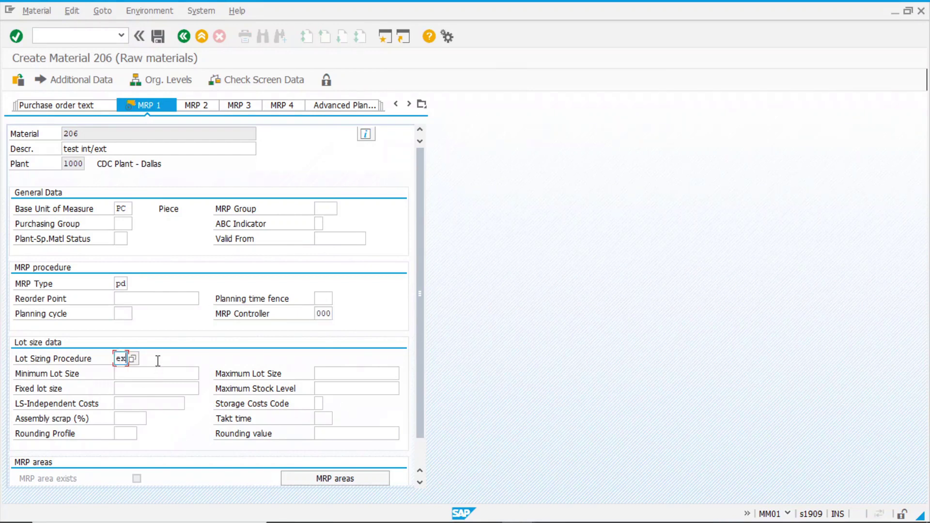
key(Return)
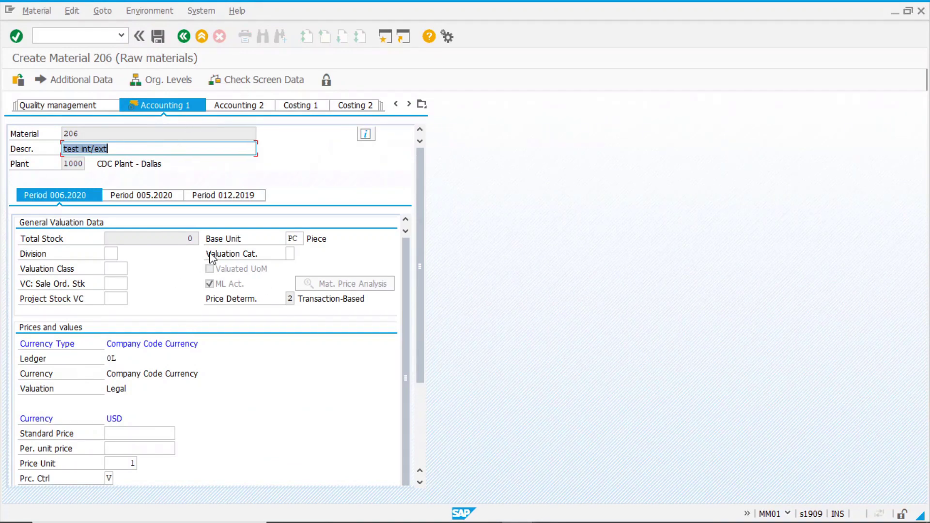
Assign valuation category Y (INT/EXT) to the material in Accounting 1 and confirm it
click(290, 255)
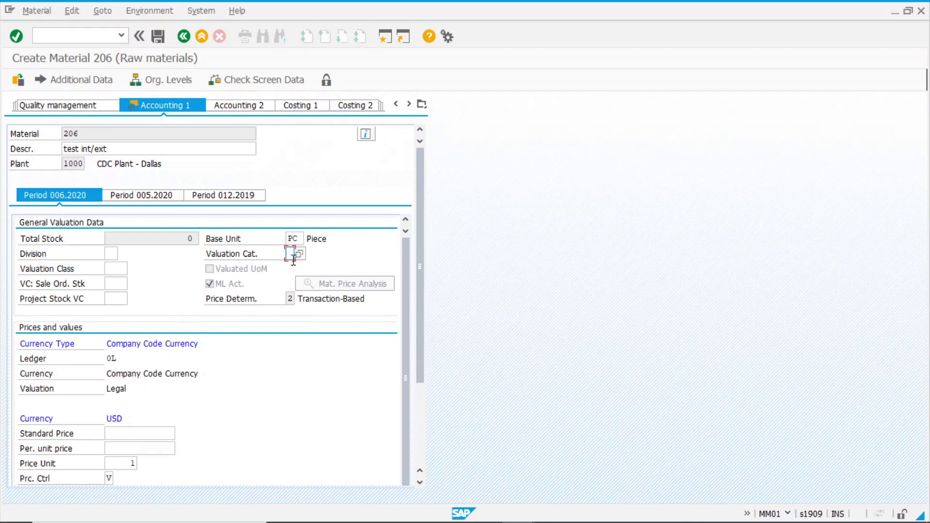
click(302, 256)
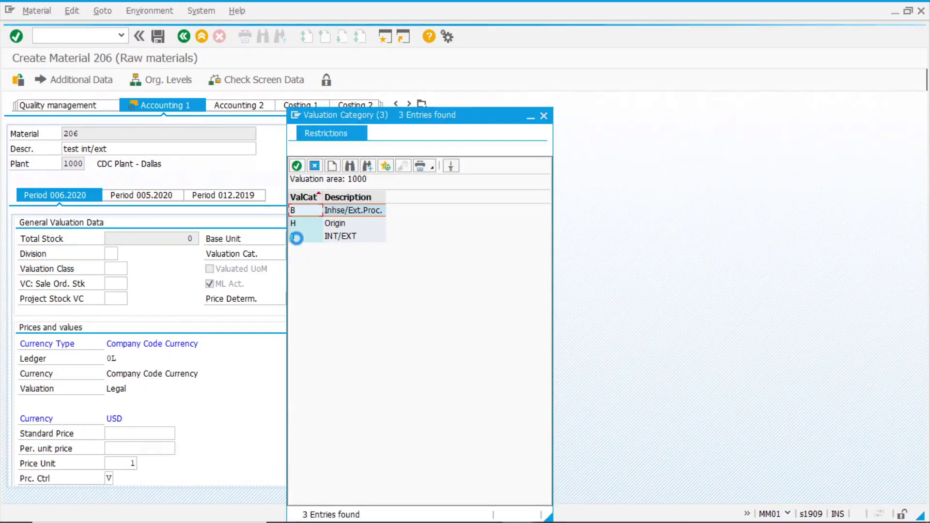
click(306, 238)
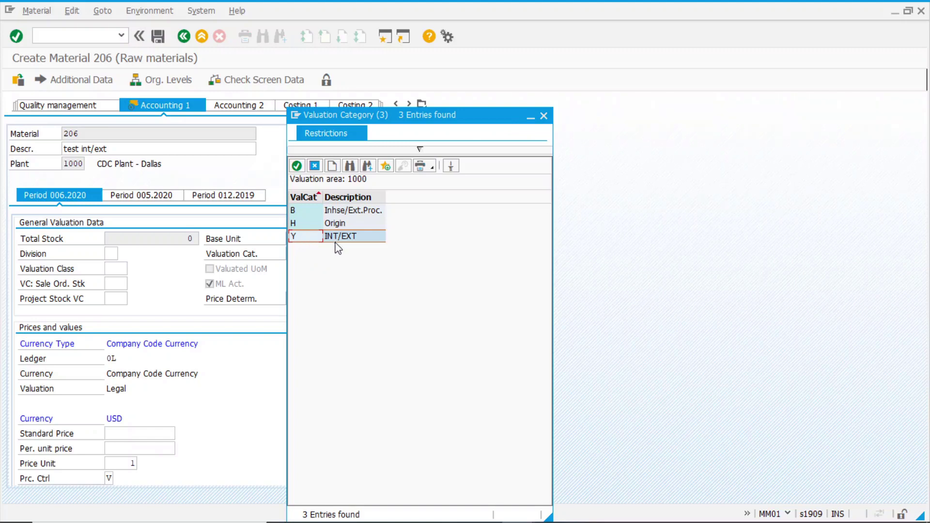
double_click(300, 237)
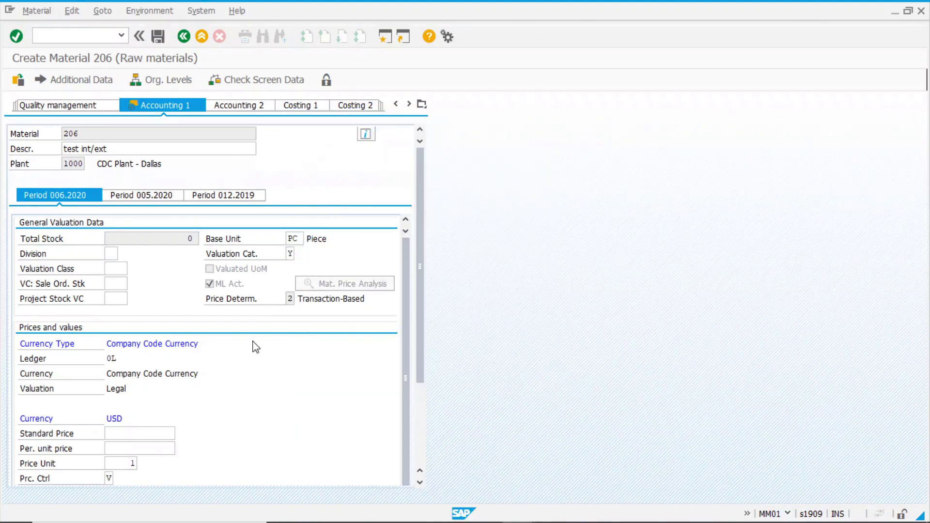
key(Return)
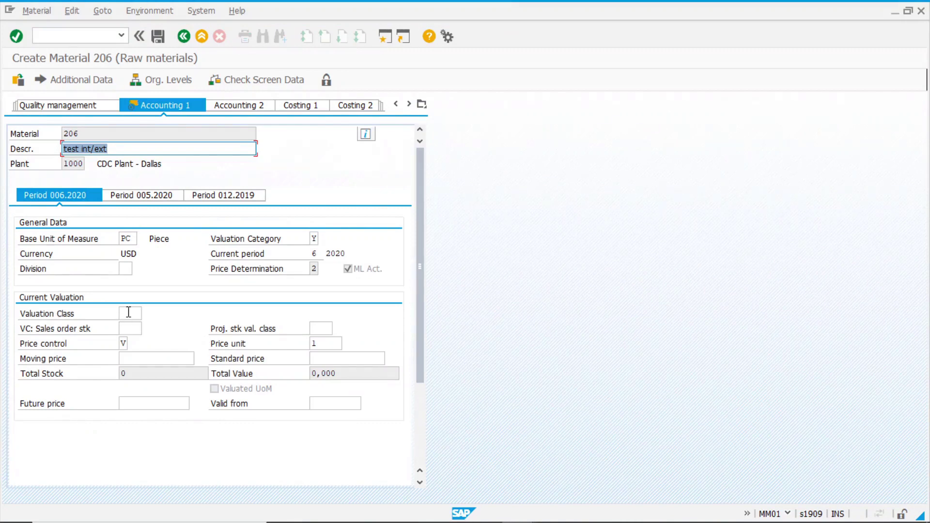
Set valuation class 3000 and a moving price of 10 for the material, then confirm the accounting data
click(129, 313)
click(147, 315)
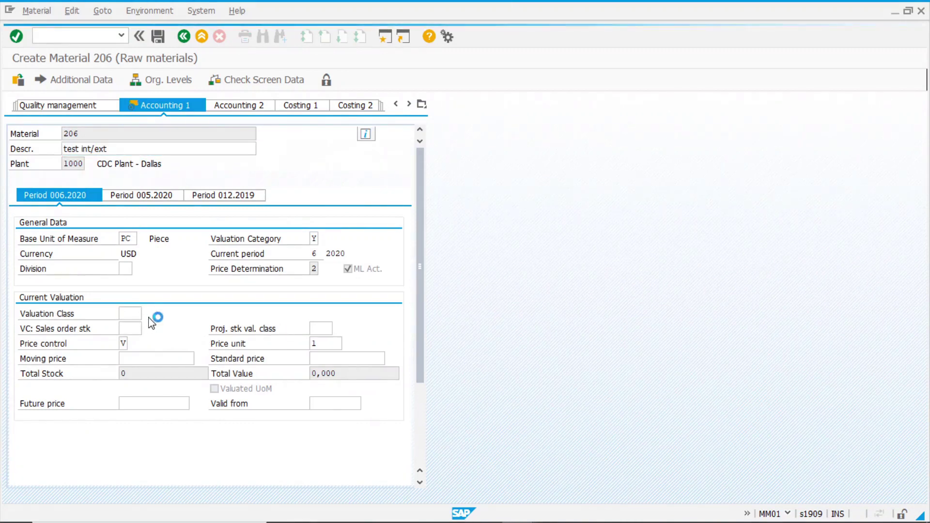
double_click(68, 112)
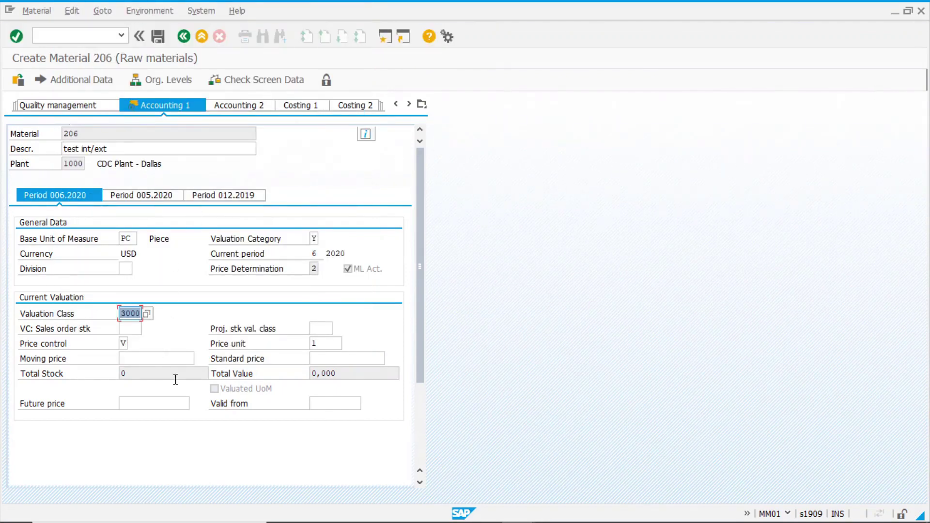
click(125, 343)
click(133, 357)
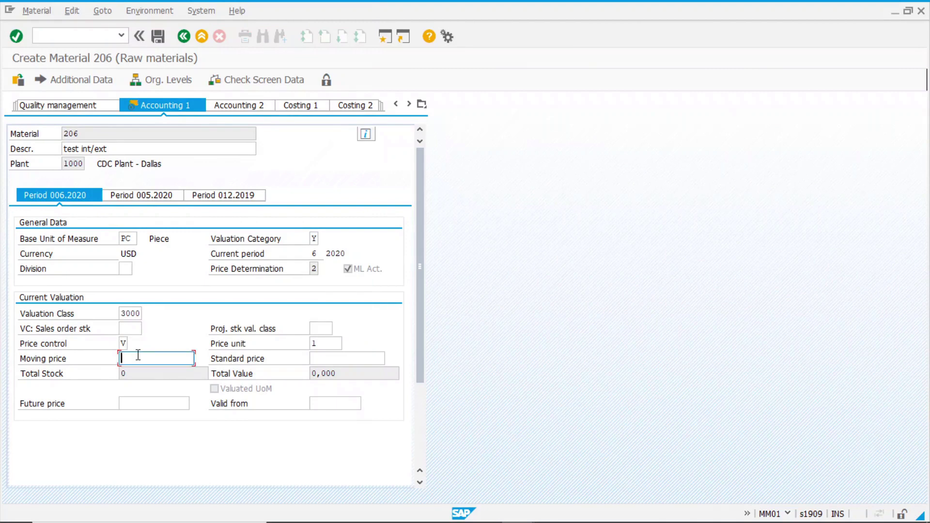
text(10)
key(Return)
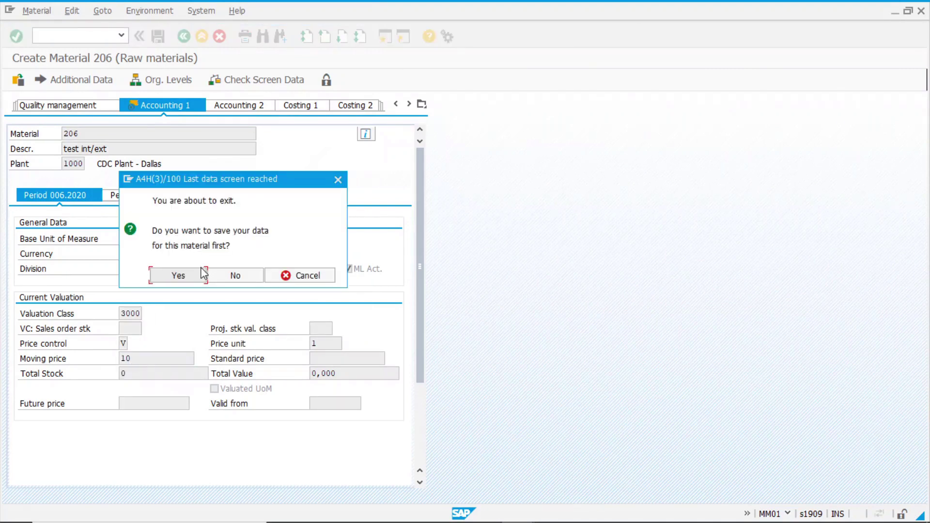
Enter availability check 01 in the MRP 3 view and save the new material
click(178, 276)
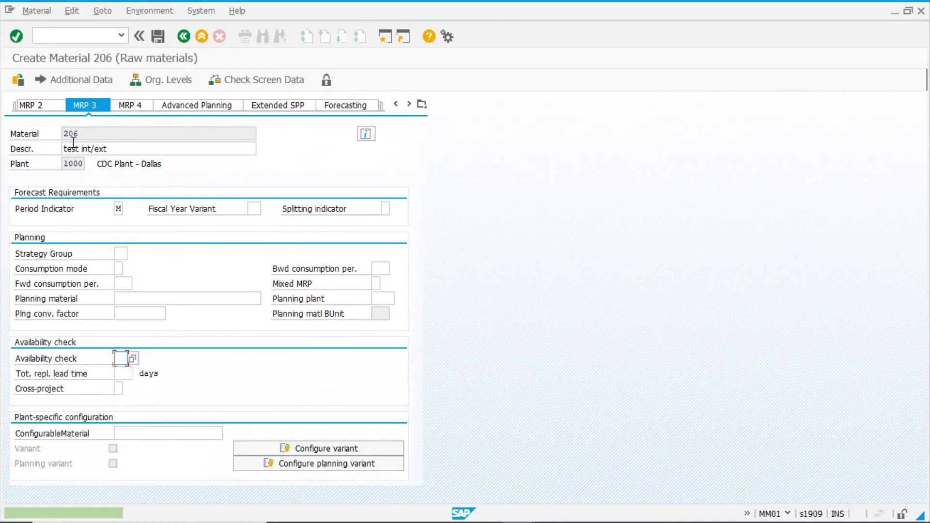
text(01)
key(Return)
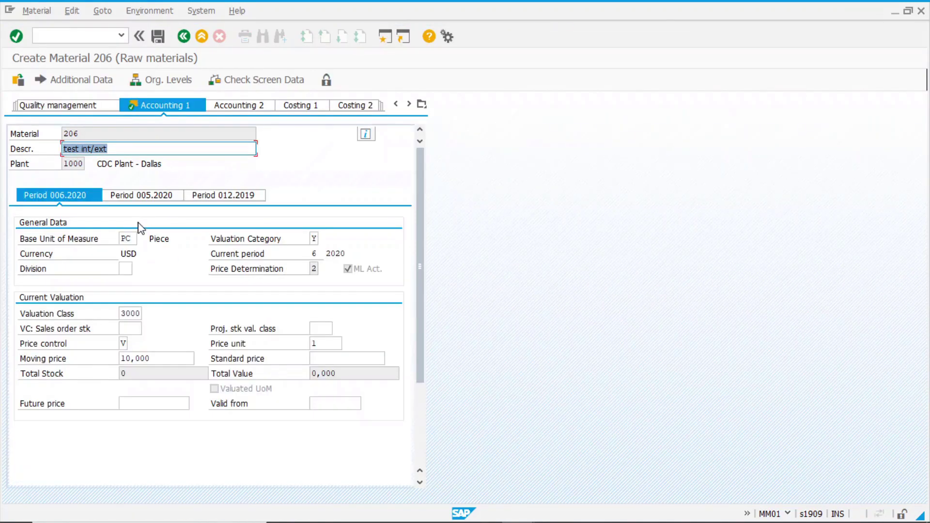
click(158, 38)
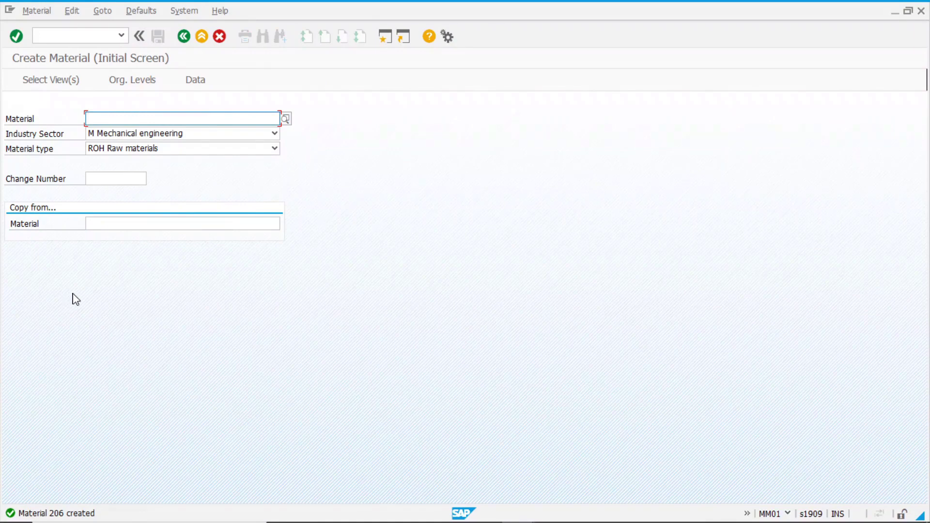
Start extending material 206 with only the Accounting 1 view selected
text(206)
key(Return)
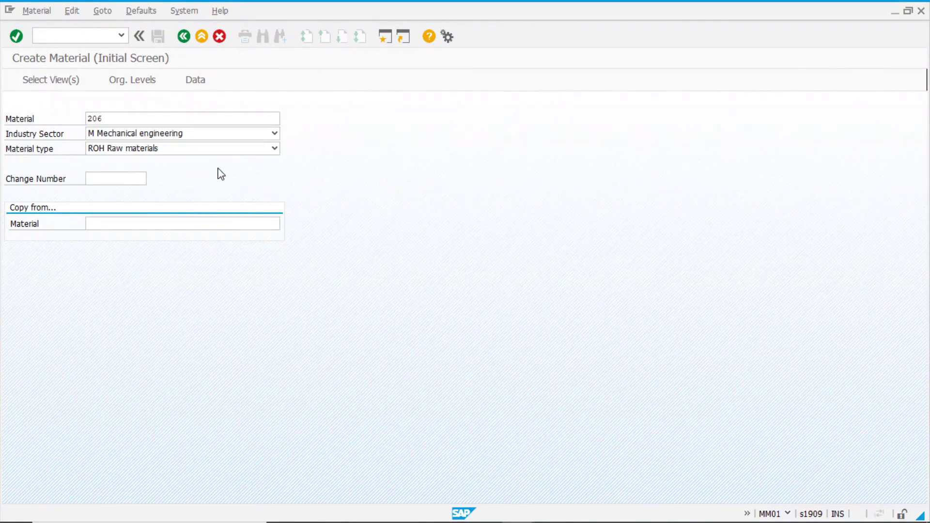
key(Return)
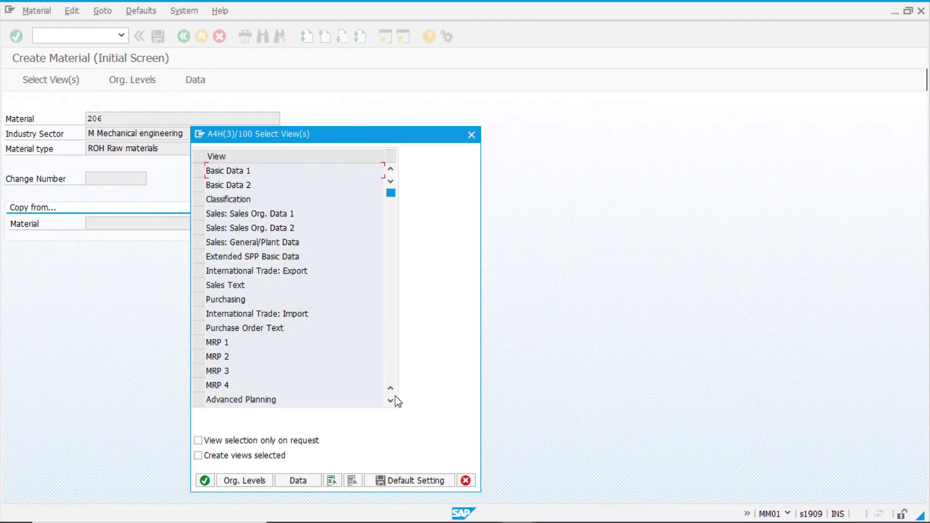
click(393, 376)
click(293, 275)
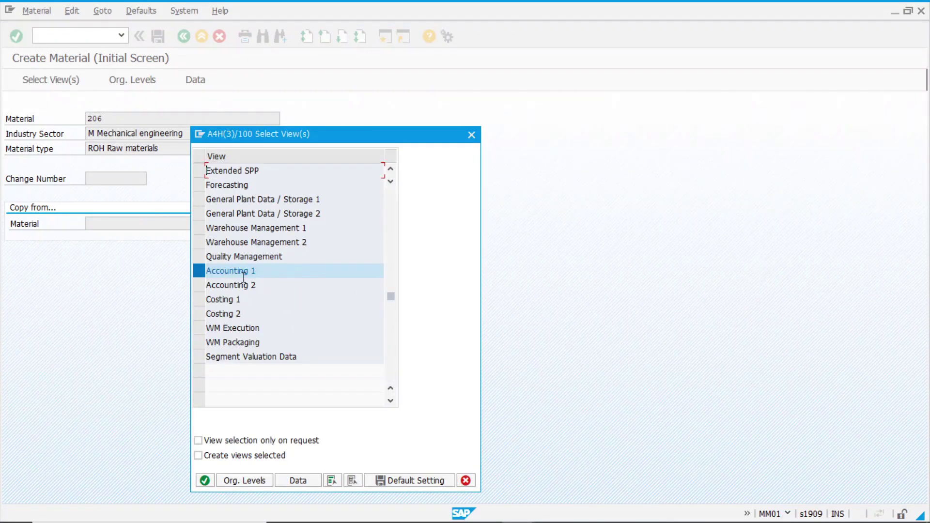
click(205, 482)
Enter plant 1000 and valuation type X_EXT_PUR as the organizational levels, then open the accounting view
text(1000)
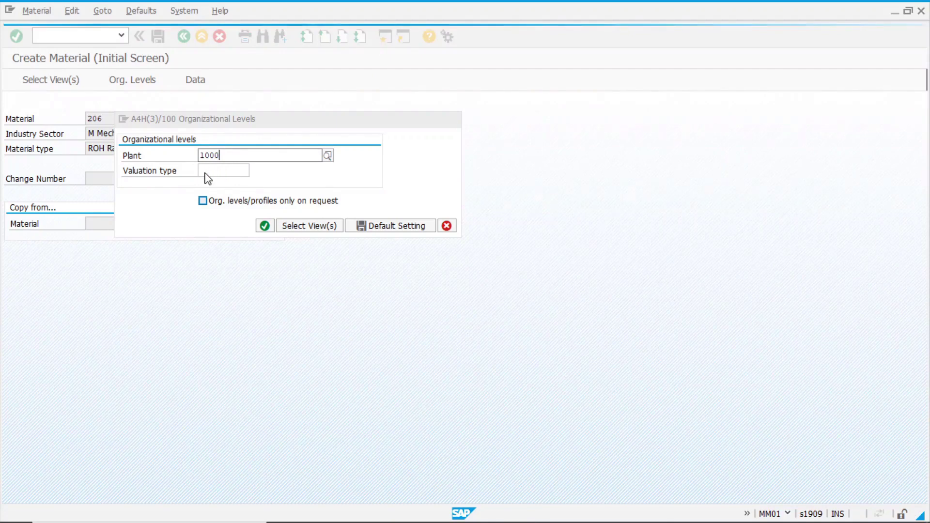
key(F4)
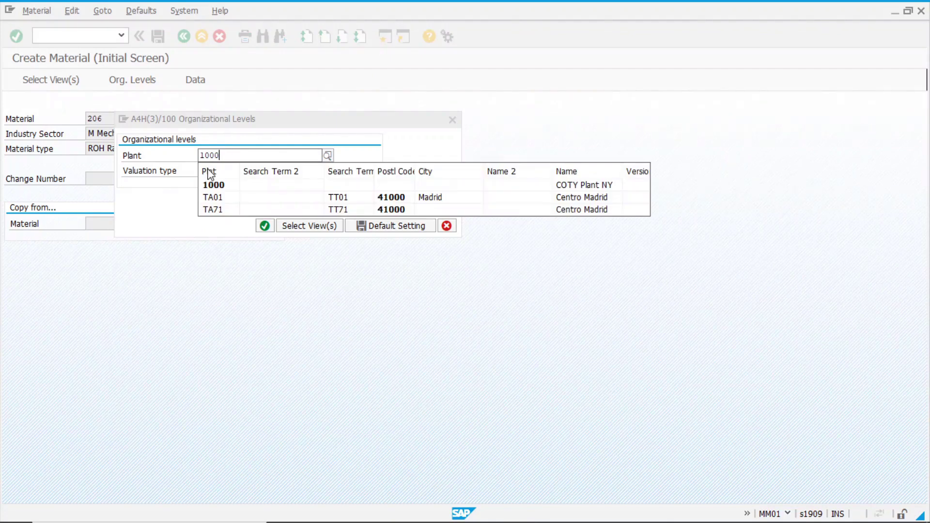
click(215, 184)
key(Return)
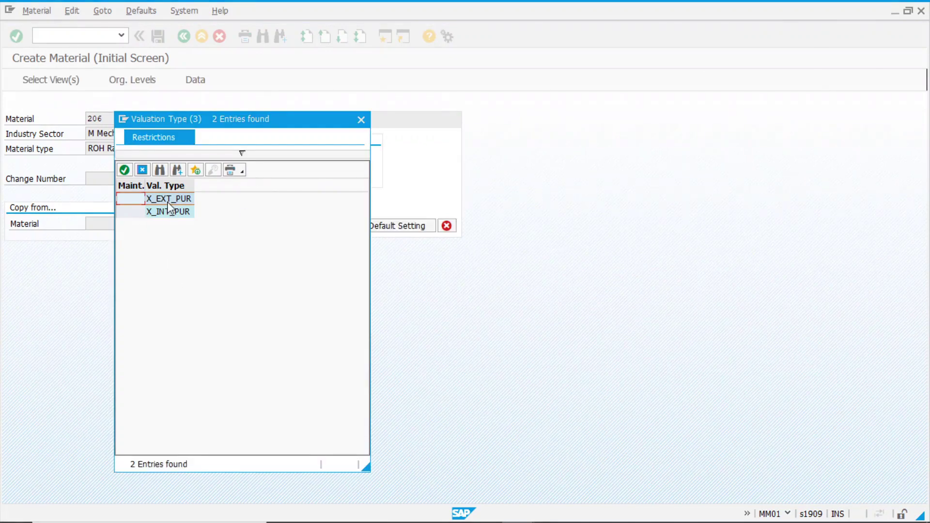
double_click(169, 199)
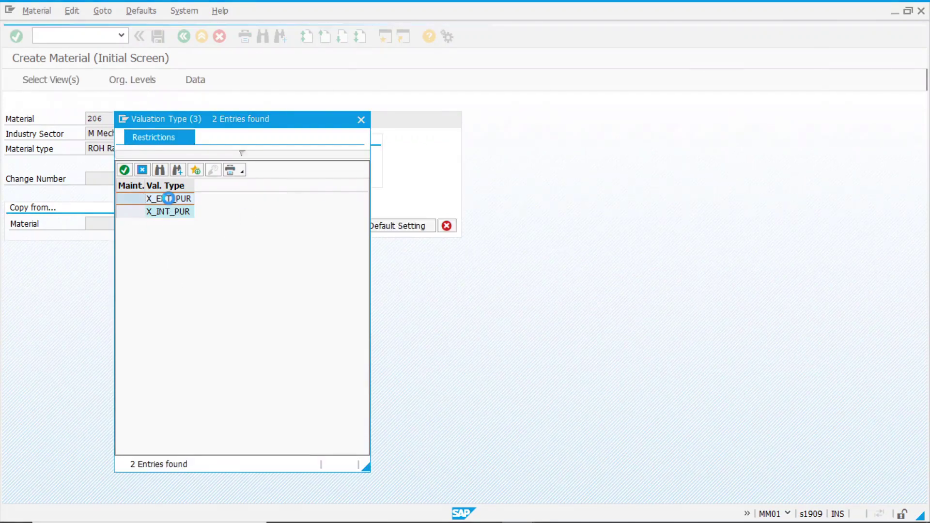
click(265, 226)
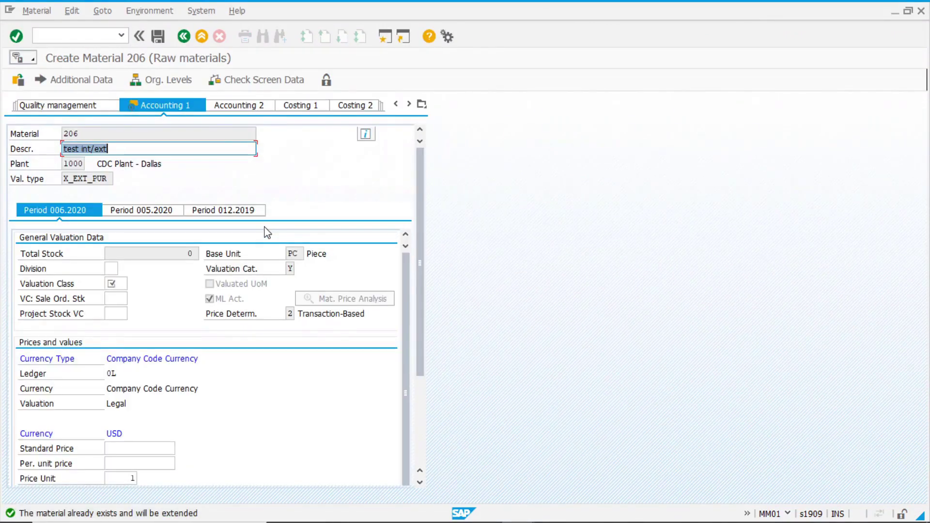
Set valuation class 3000 and a periodic unit price of 10 for valuation type X_EXT_PUR, then confirm the entries
double_click(80, 134)
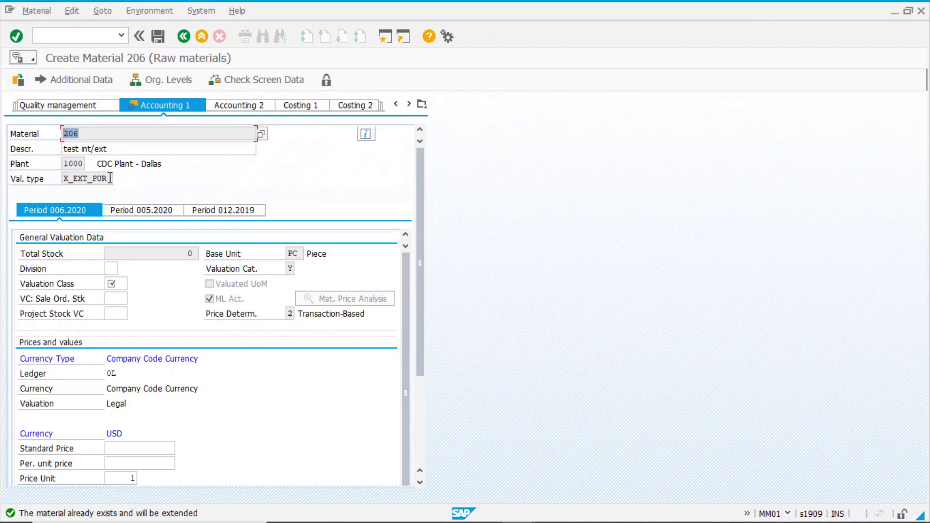
drag(109, 180, 35, 181)
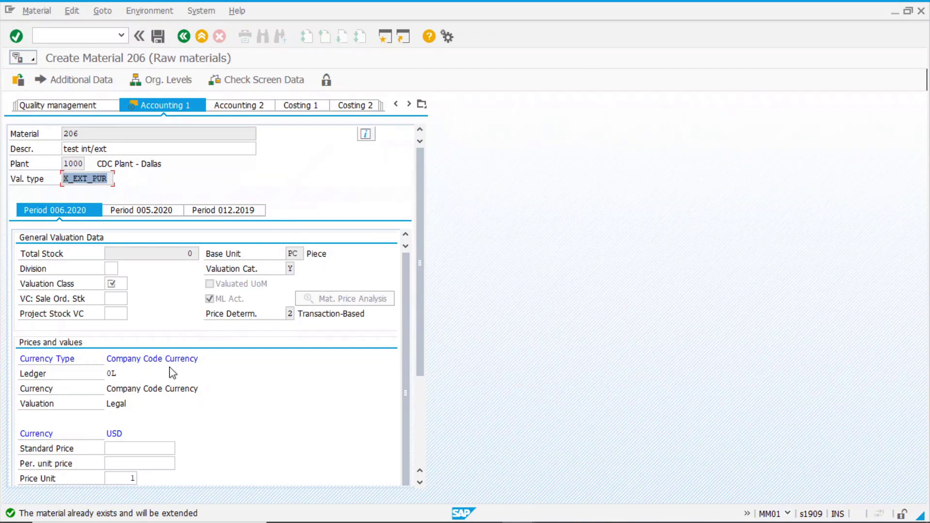
click(120, 285)
click(133, 283)
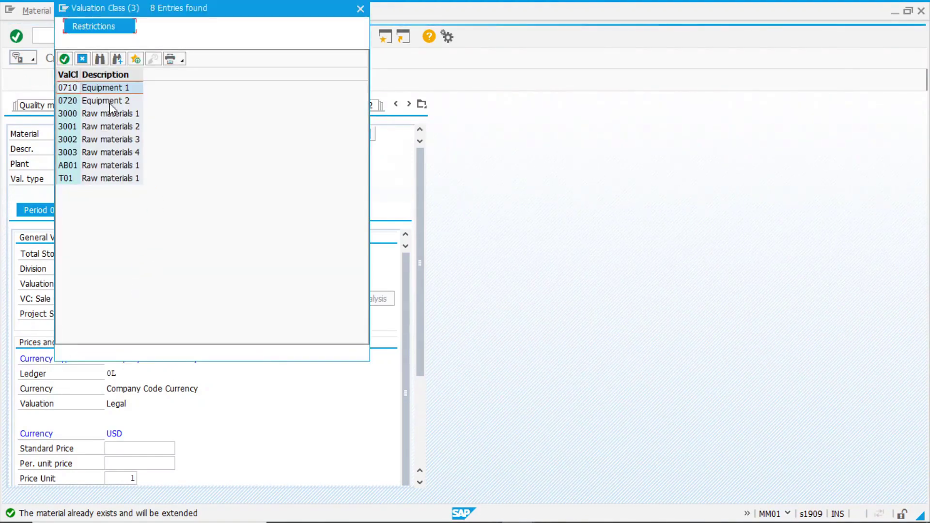
double_click(112, 113)
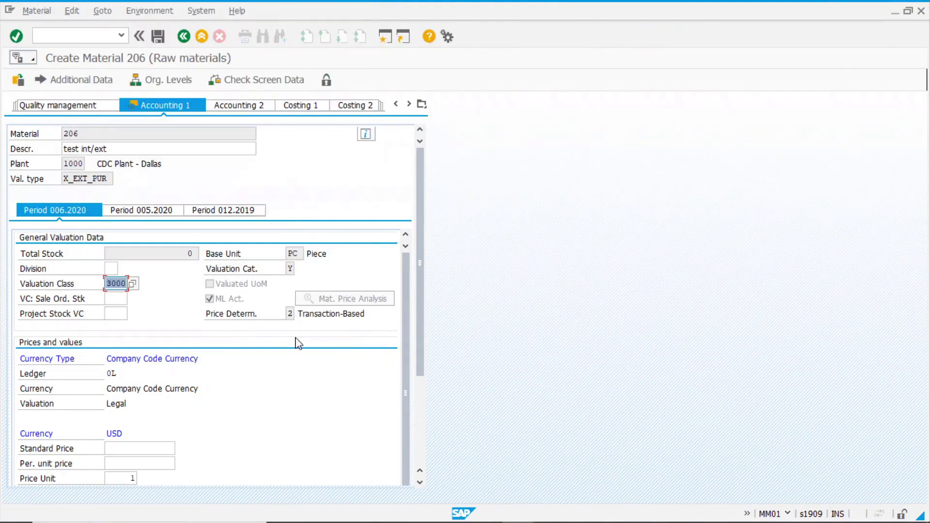
scroll(421, 334, down, 3)
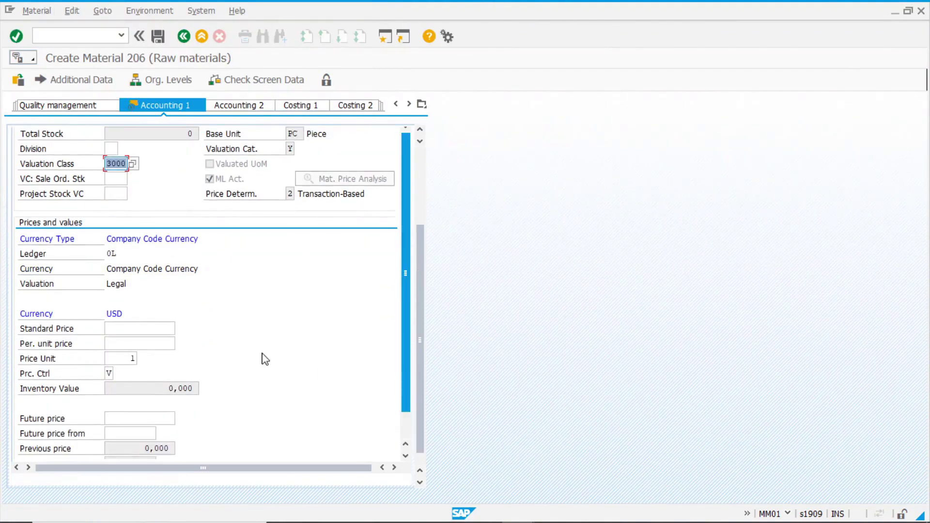
click(132, 343)
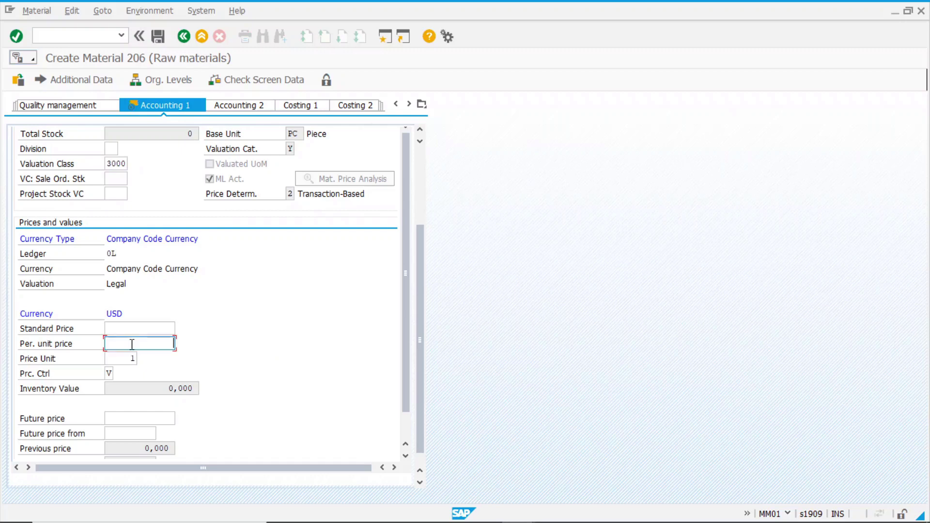
text(10)
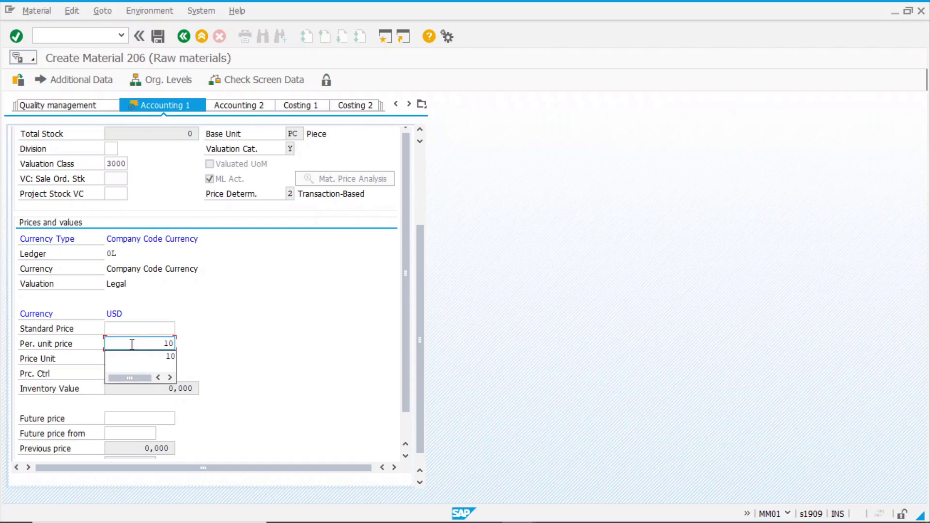
key(Return)
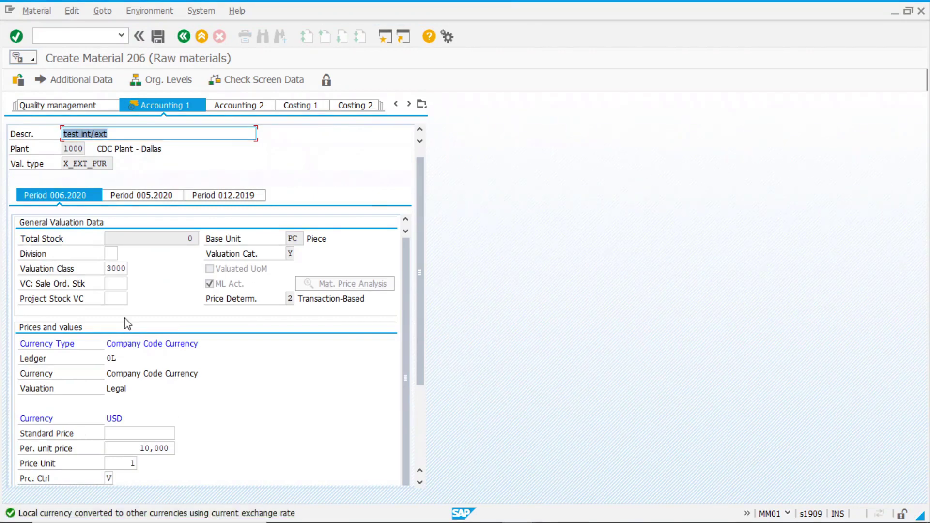
Save the X_EXT_PUR accounting data and start extending material 206 again with the Accounting 1 view
click(158, 36)
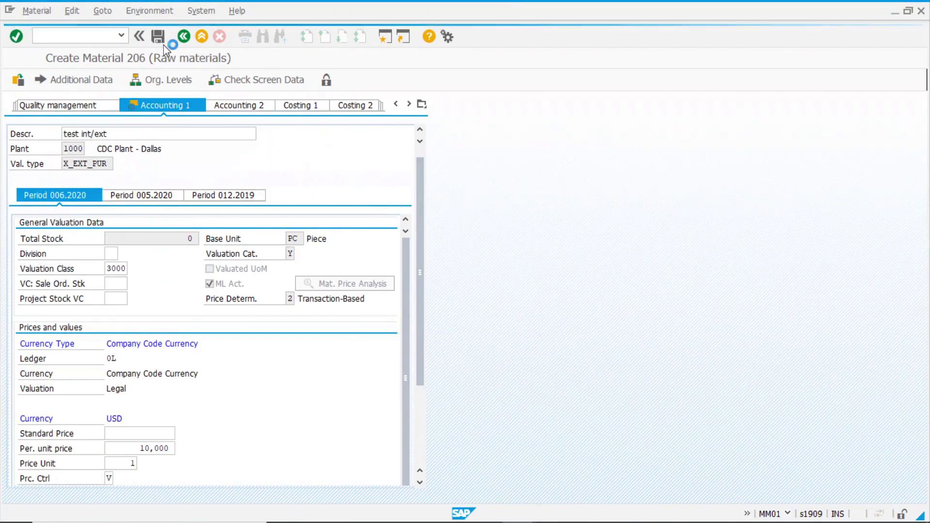
text(206)
key(Return)
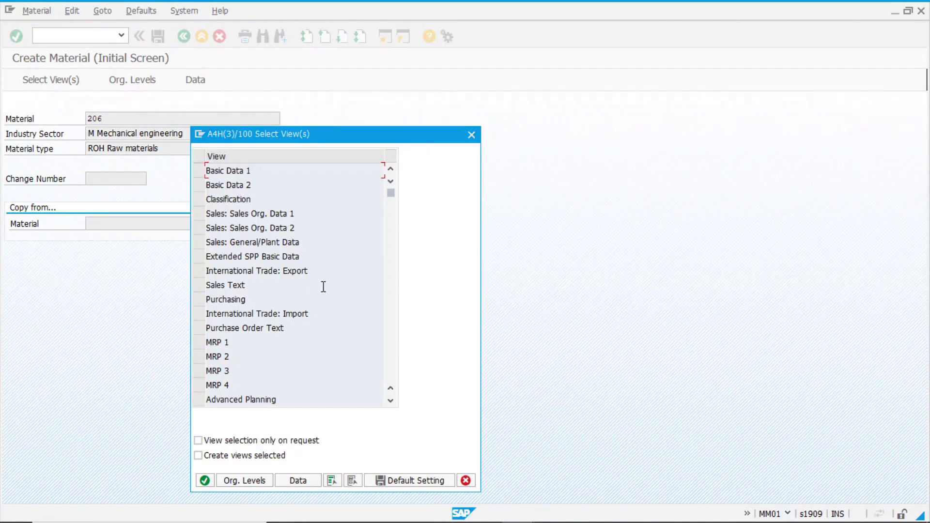
click(390, 373)
click(265, 272)
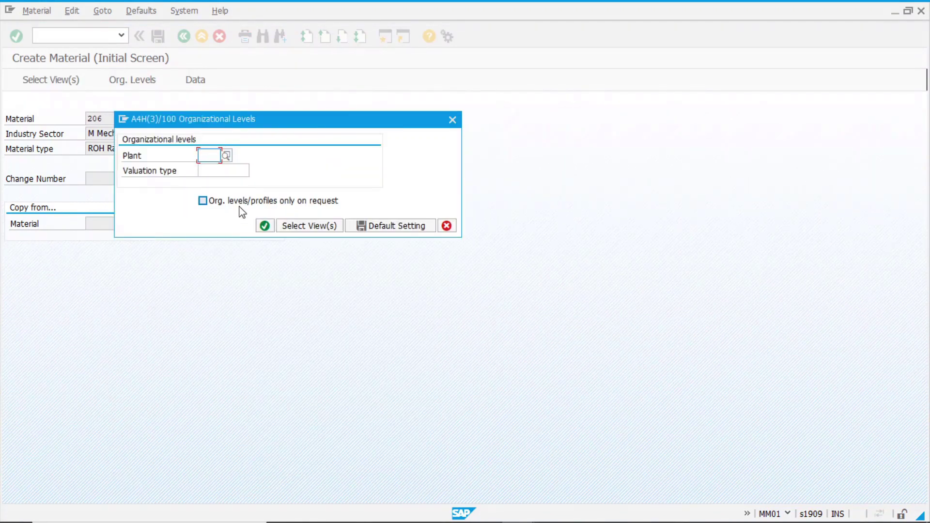
Enter plant 1000 and valuation type X_INT_PUR as the organizational levels, and open the accounting view
text(1000)
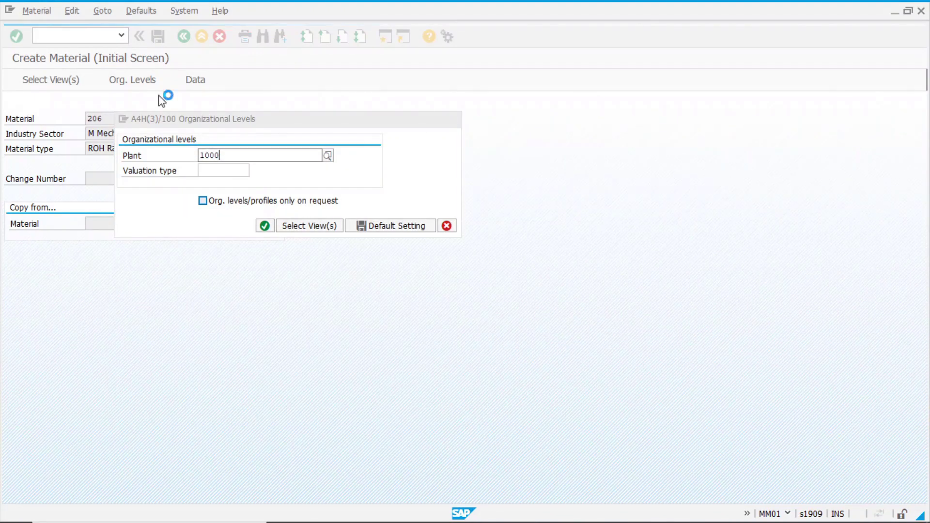
click(221, 169)
click(255, 172)
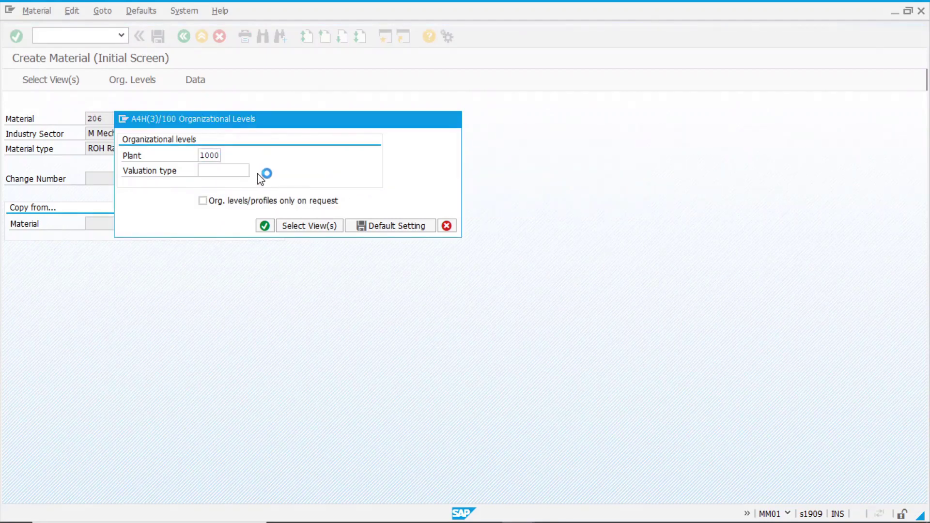
double_click(182, 212)
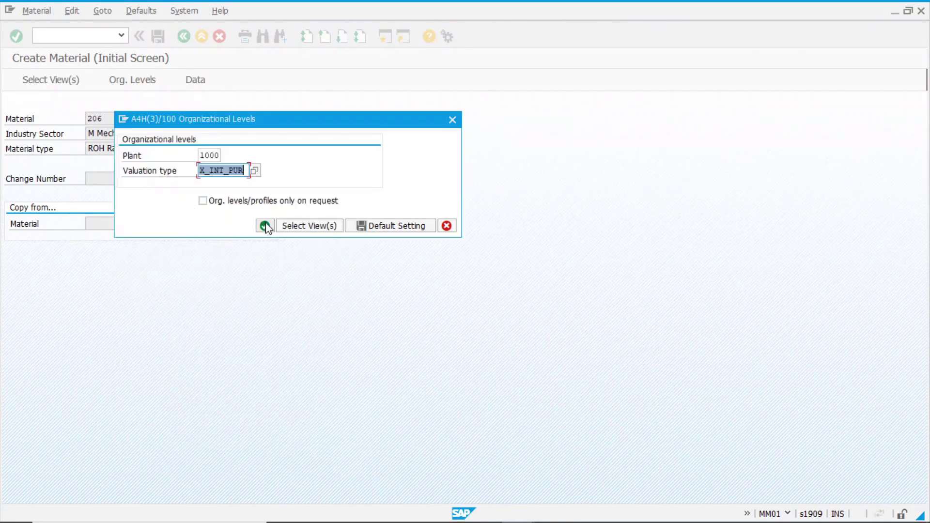
click(265, 226)
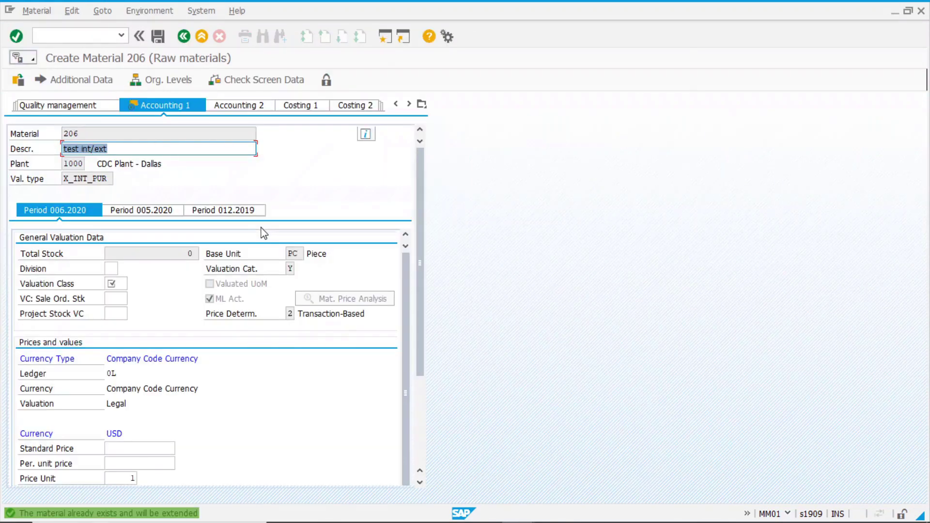
Assign valuation class 3001 (Raw materials 2) to valuation type X_INT_PUR
click(125, 284)
click(136, 282)
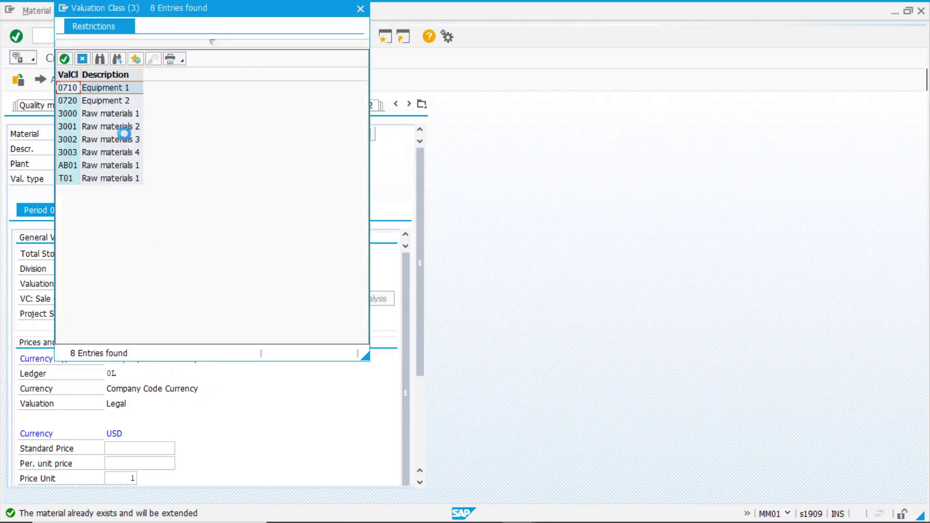
double_click(105, 126)
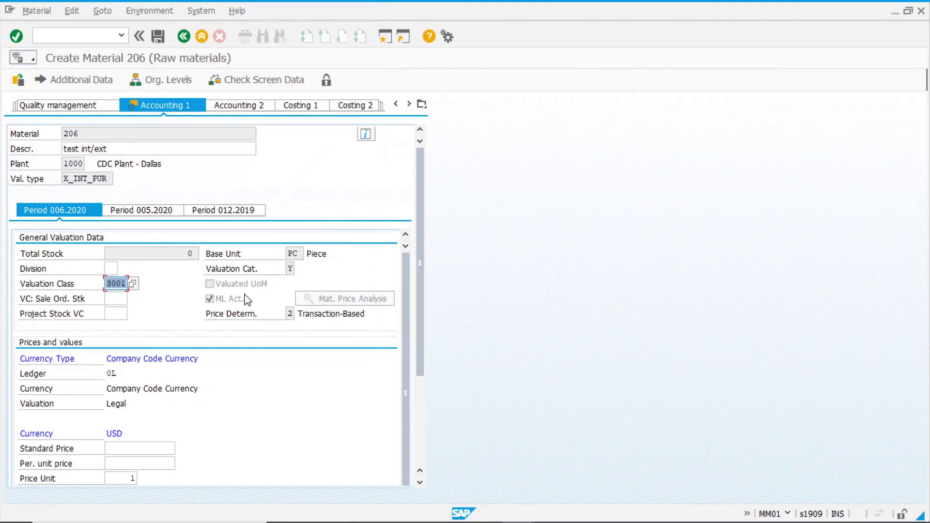
scroll(426, 319, down, 2)
scroll(426, 320, up, 2)
click(111, 178)
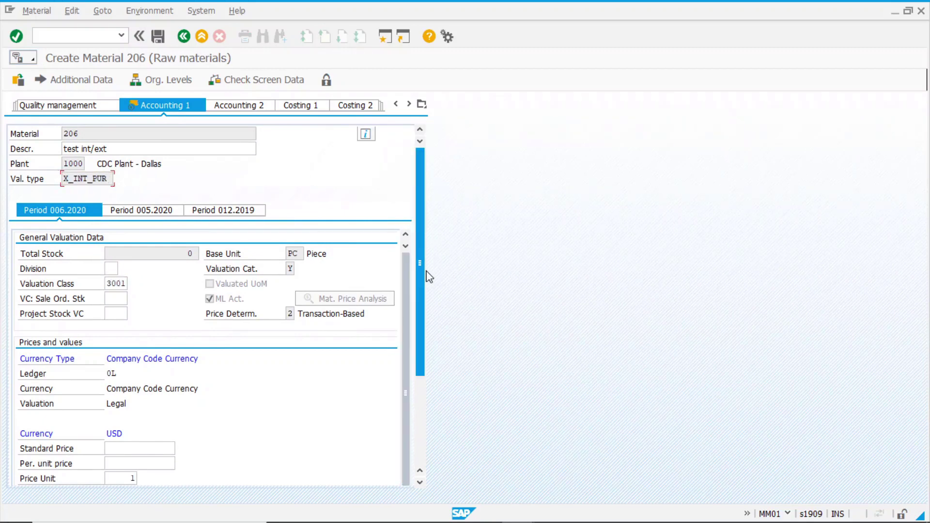
Set the periodic unit price for X_INT_PUR to 8 and save the material extension
scroll(421, 283, down, 5)
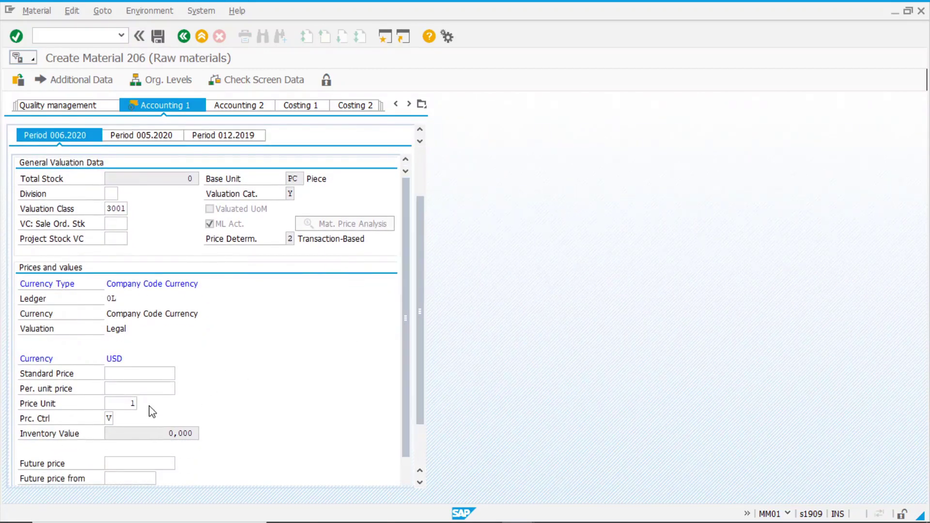
click(141, 389)
text(8)
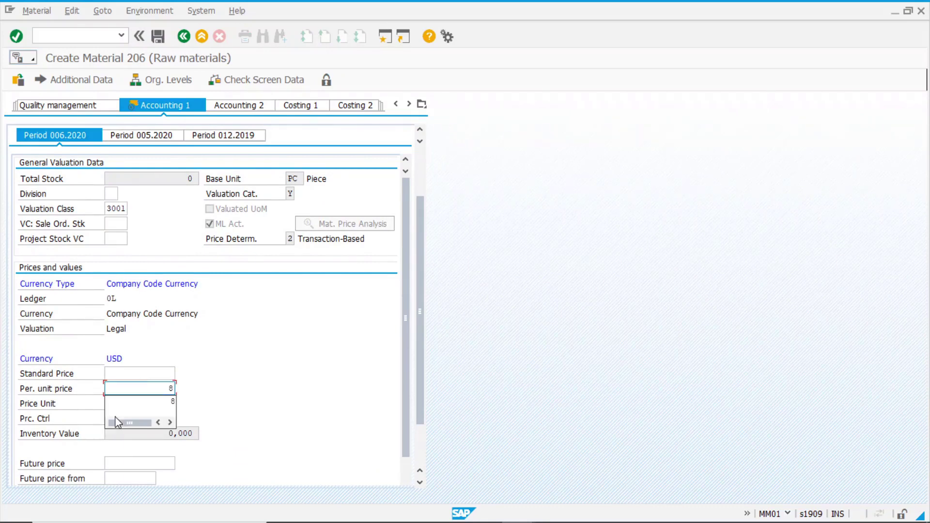
key(Return)
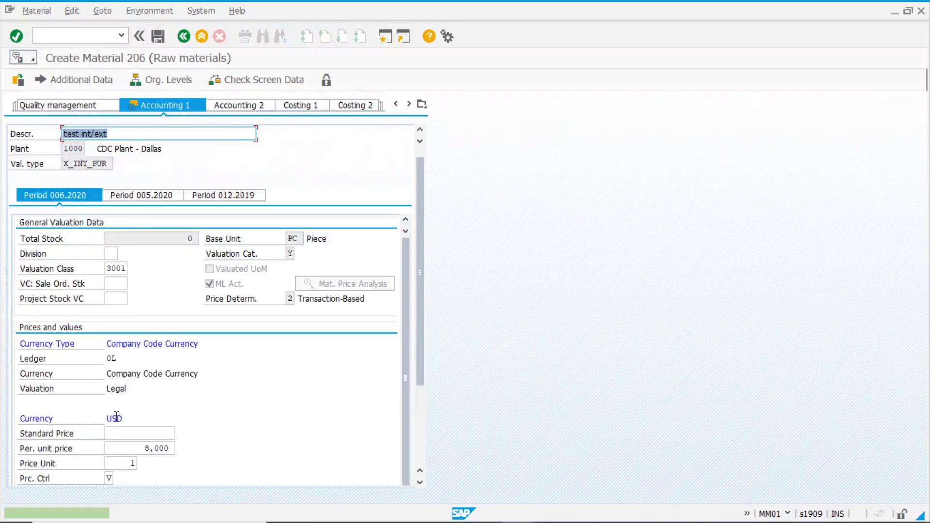
click(158, 36)
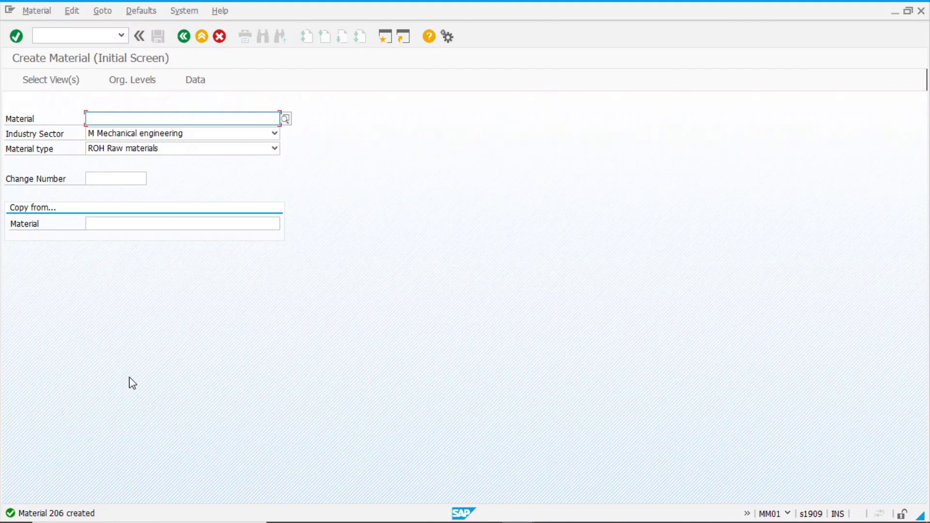
Run the MM60 materials list for material 206 in plant 1000 and compare the valuation types and prices
click(76, 35)
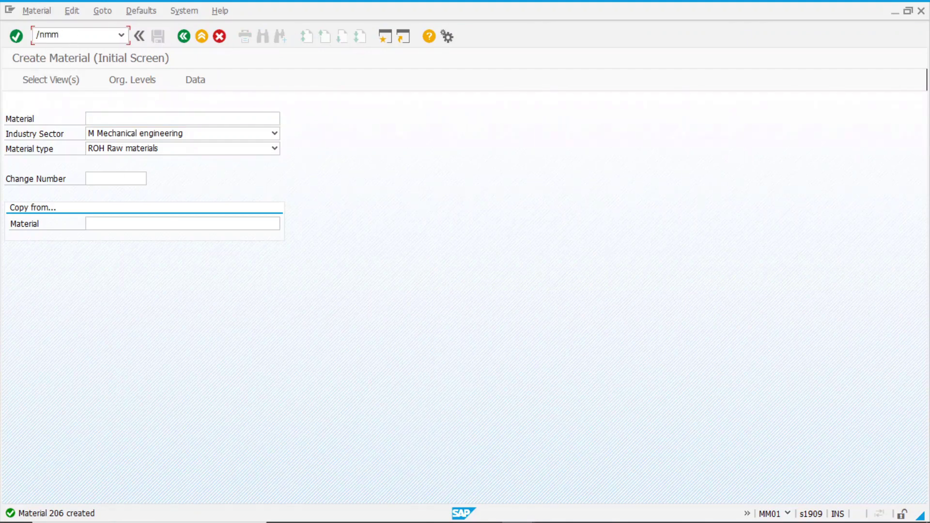
key(Return)
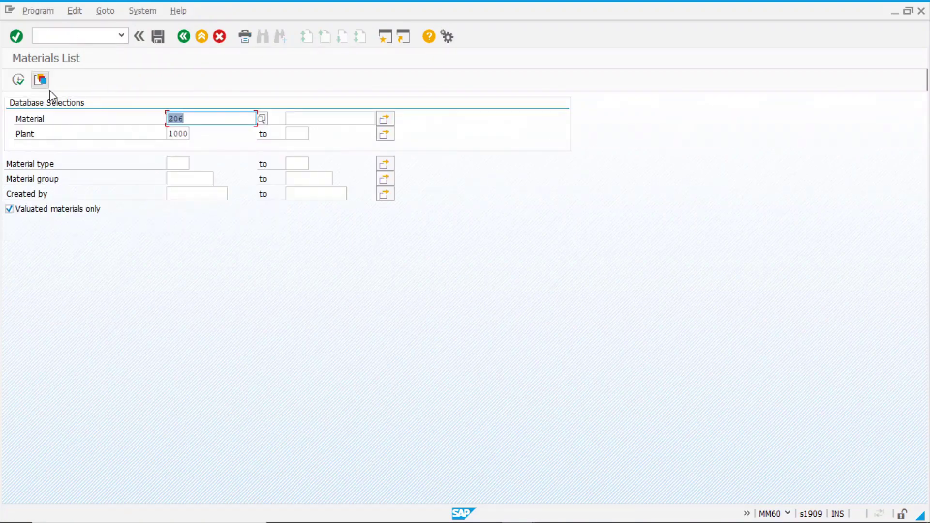
click(18, 79)
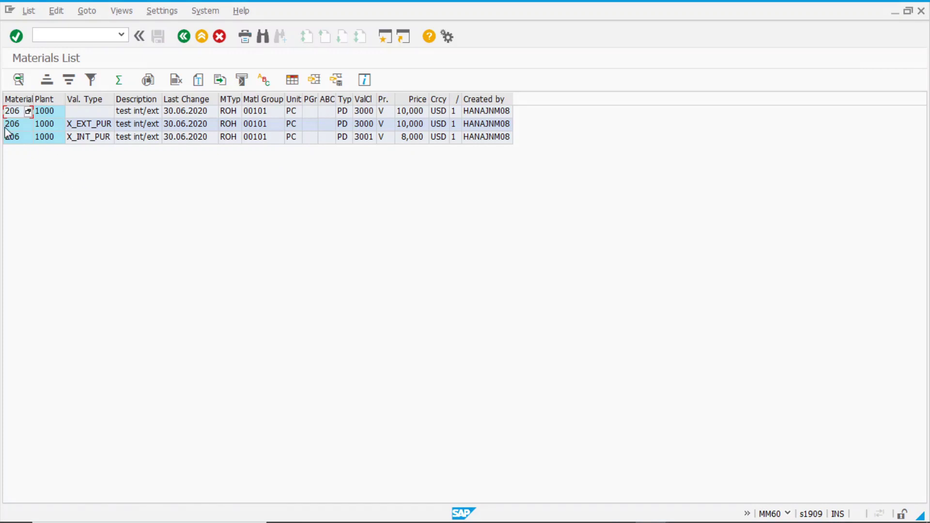
click(89, 112)
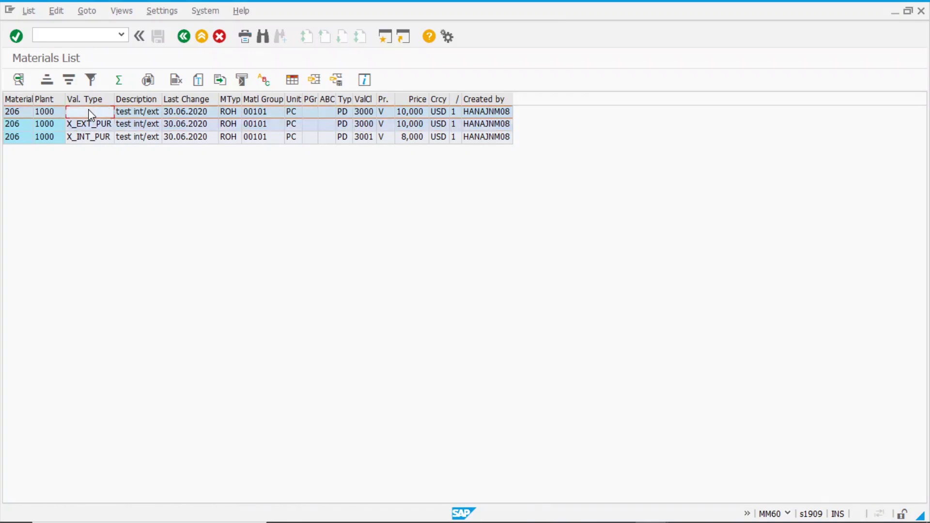
click(45, 125)
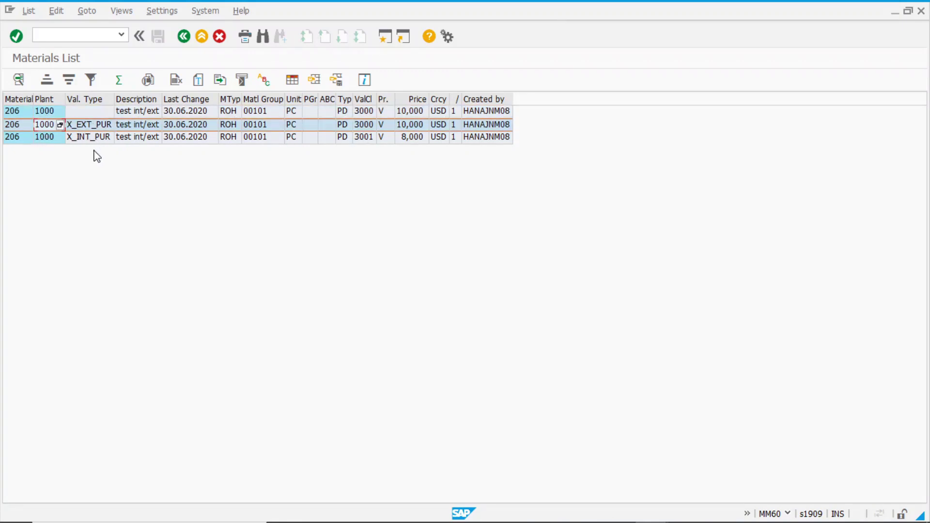
click(413, 137)
click(416, 125)
click(417, 137)
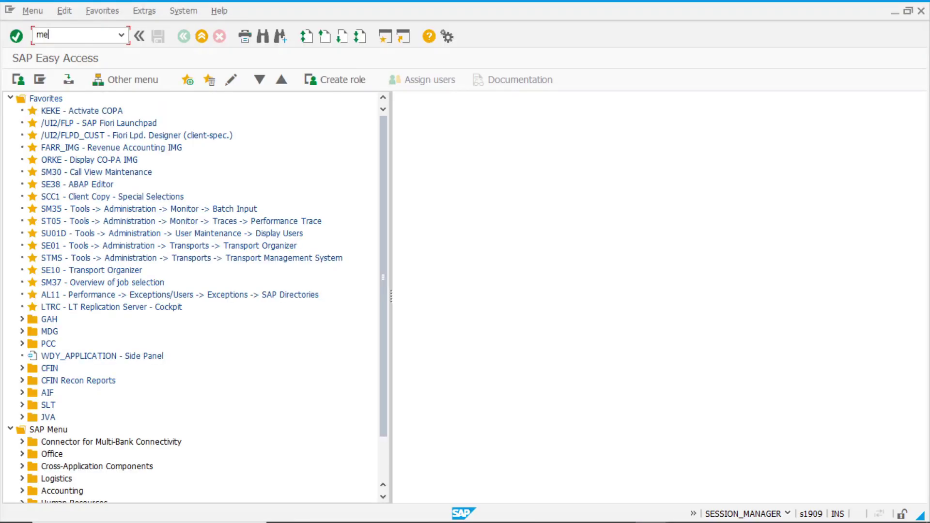
Start a standard purchase order in transaction ME21N and enter the vendor number
key(Return)
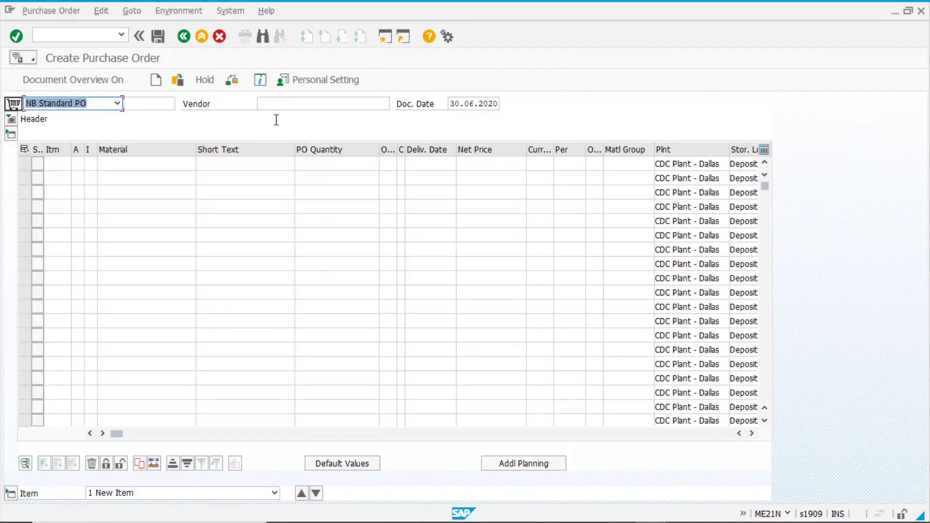
click(298, 100)
click(297, 117)
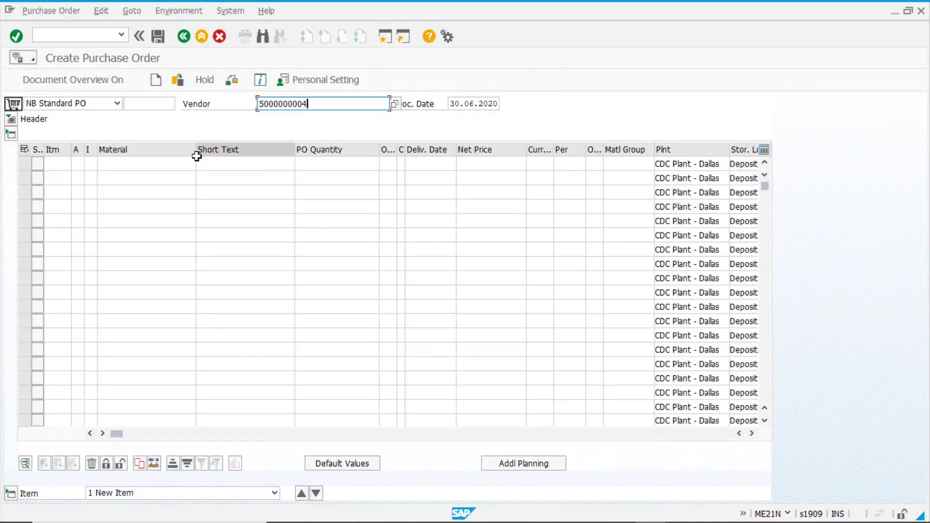
Add material 206 with a quantity of 1 as the first purchase order item
click(140, 164)
text(2014)
key(Return)
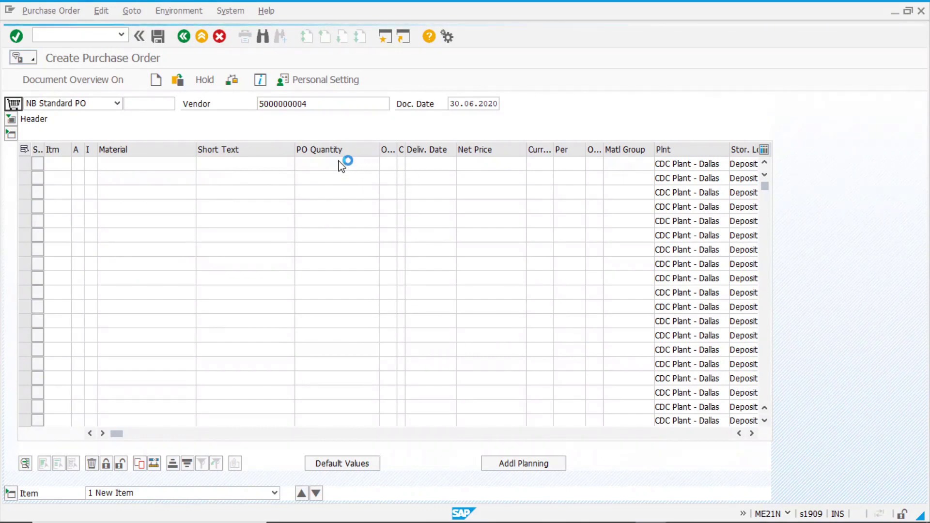
text(206)
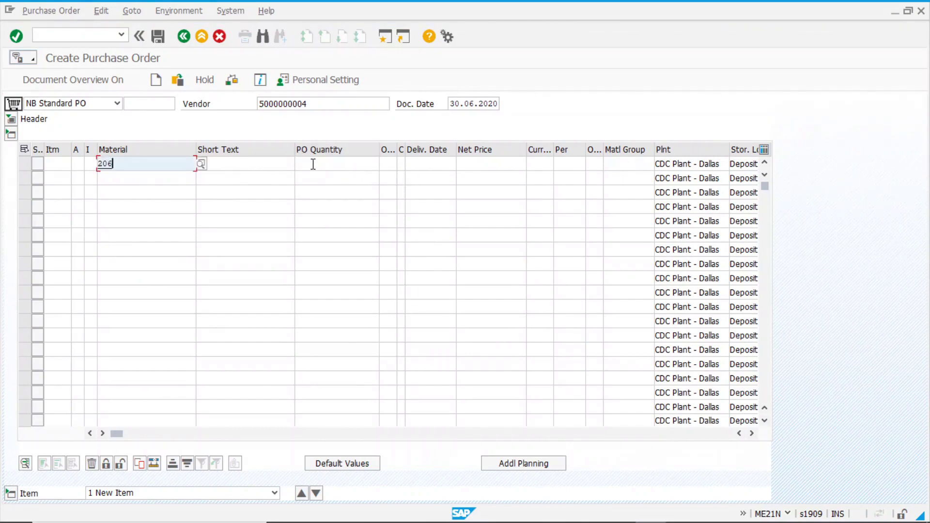
click(339, 161)
text(1)
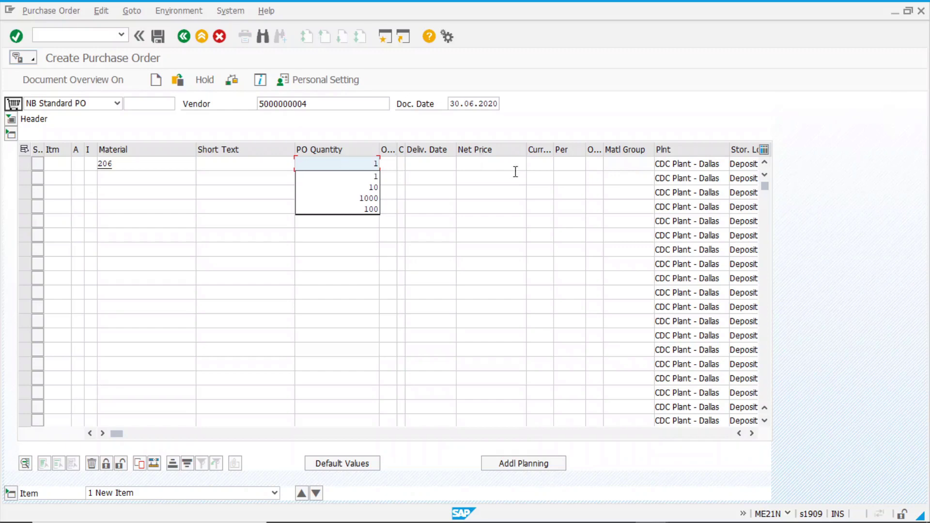
Set the item's net price to 10 with currency USD and confirm the item data
click(497, 162)
text(10)
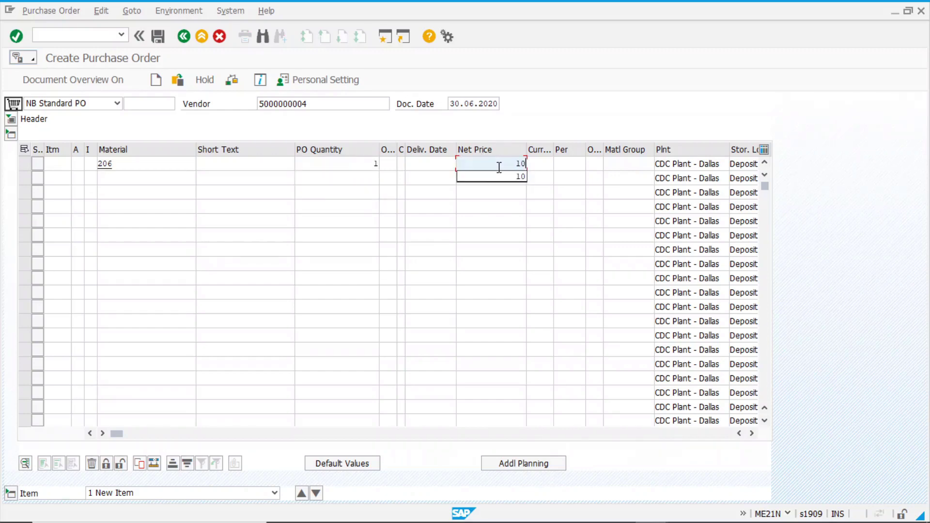
key(Tab)
key(Return)
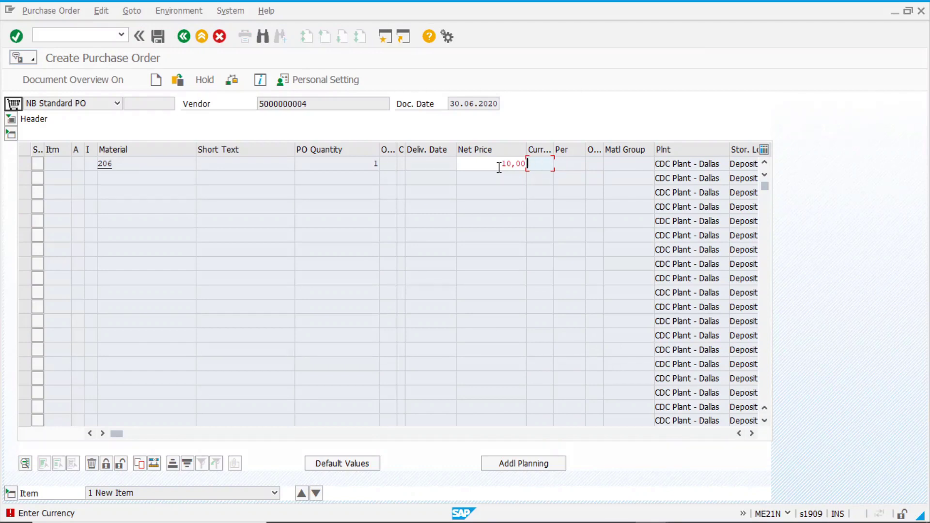
text(usd)
key(Return)
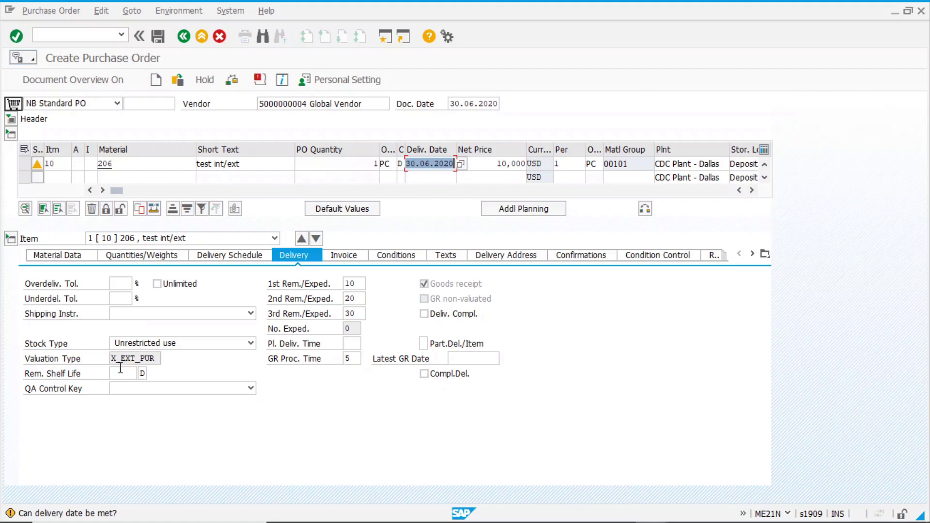
Check the item's valuation type, then save the purchase order and copy its document number
click(160, 358)
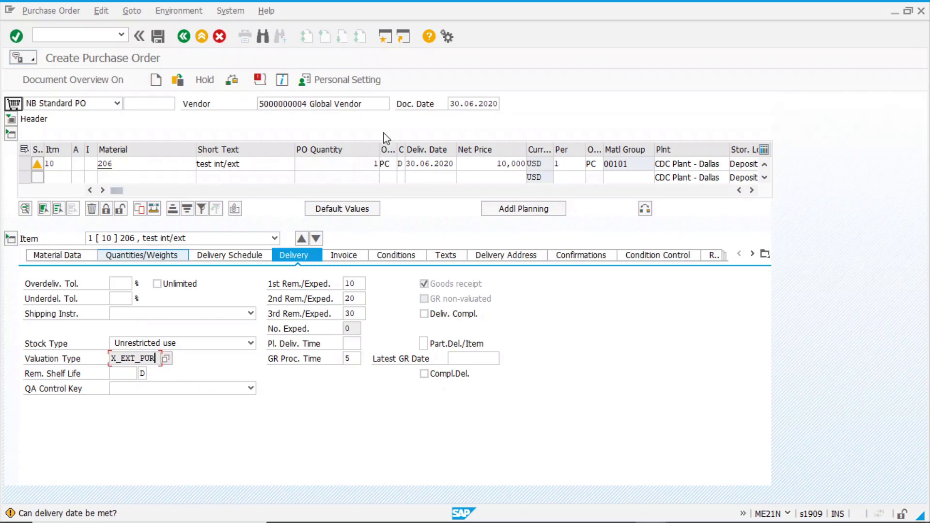
click(158, 38)
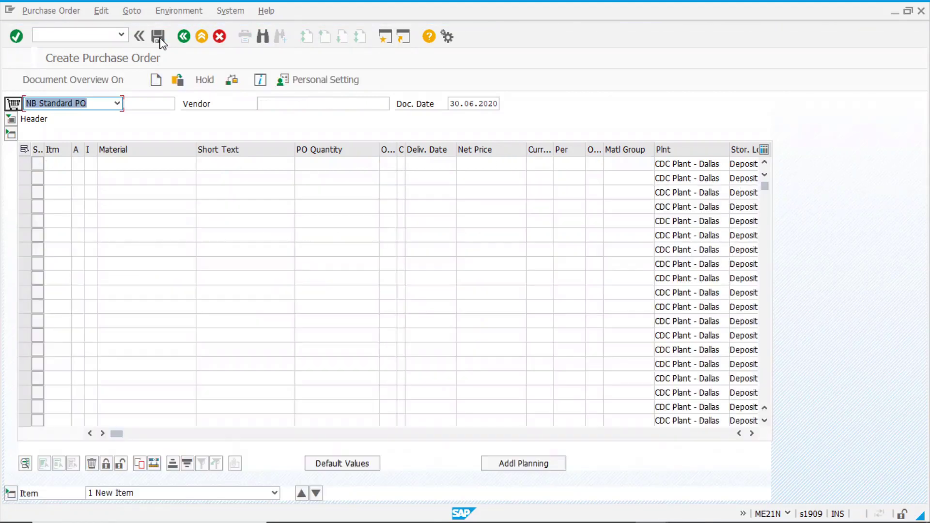
click(179, 80)
key(ctrl+c)
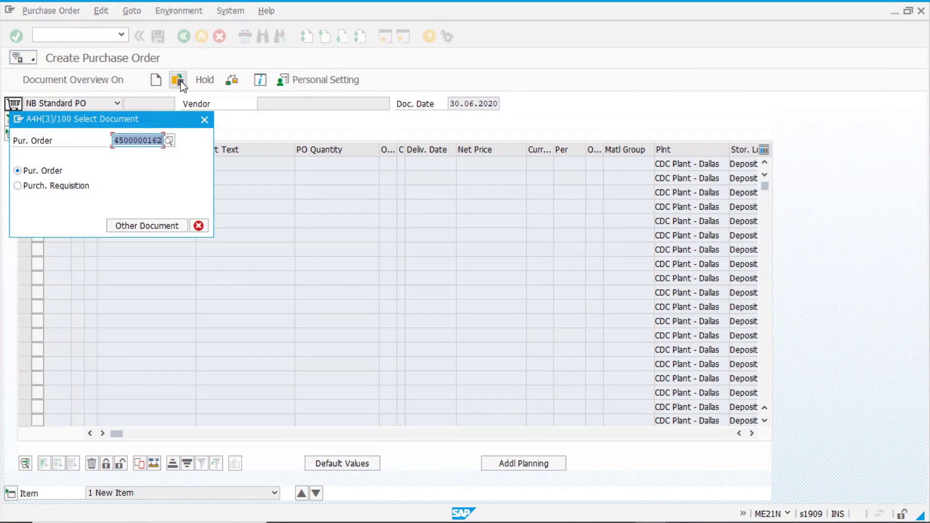
Start a MIGO goods receipt with reference R01 Purchase Order and load the copied purchase order number
click(78, 35)
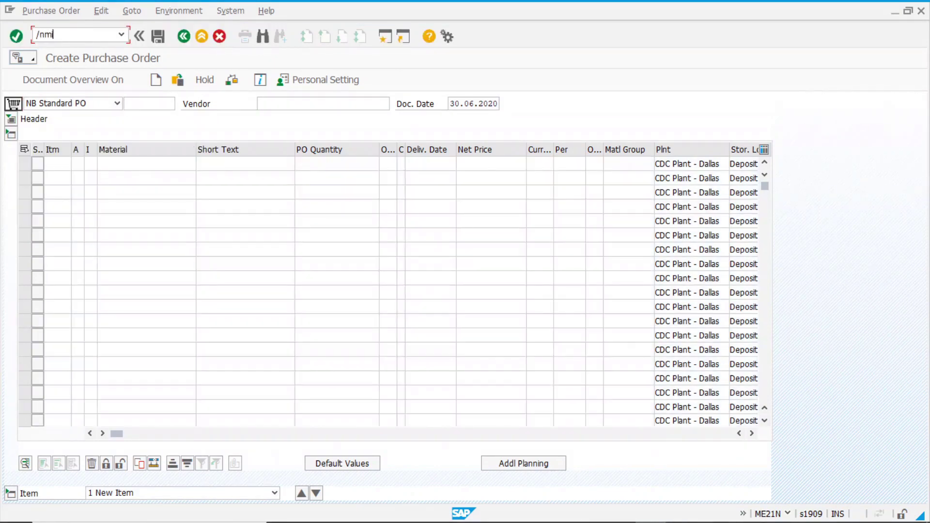
key(Return)
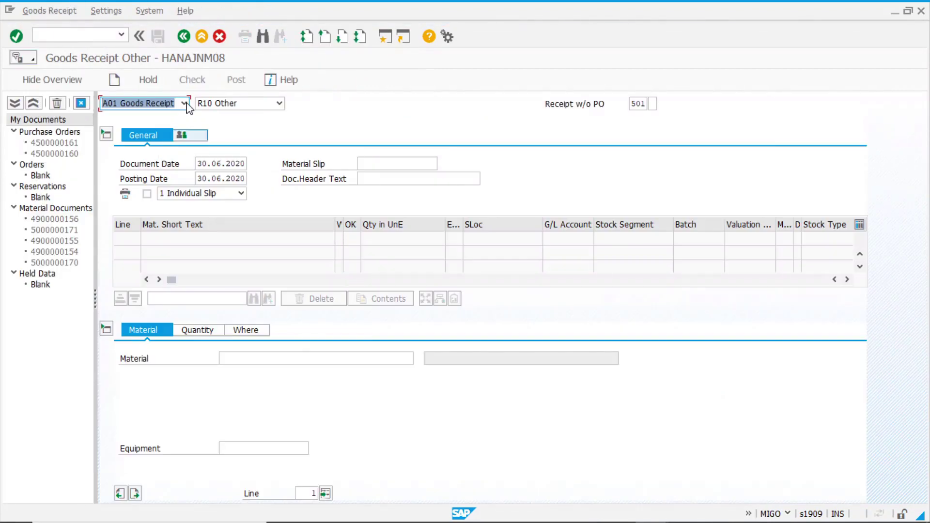
click(231, 104)
click(233, 116)
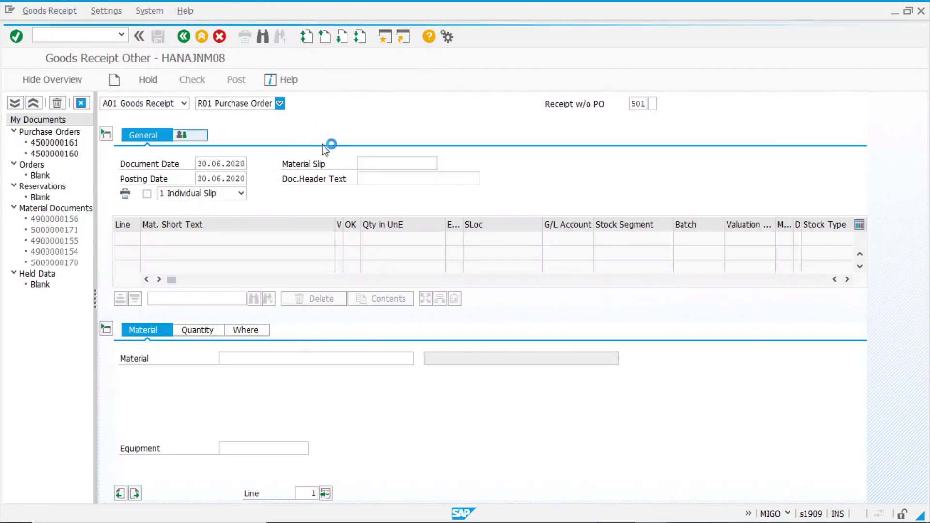
key(ctrl+v)
key(Return)
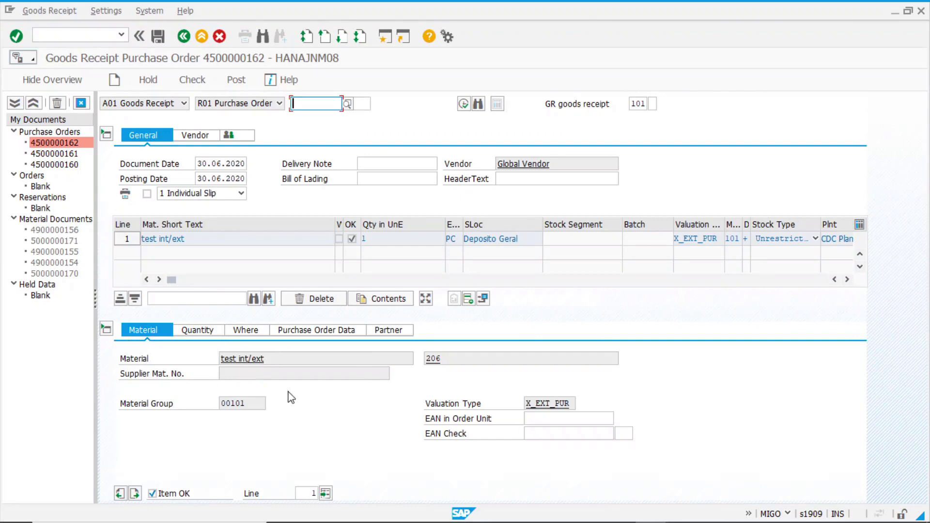
Review the item's valuation type, then check and post the purchase order goods receipt
drag(573, 404, 363, 394)
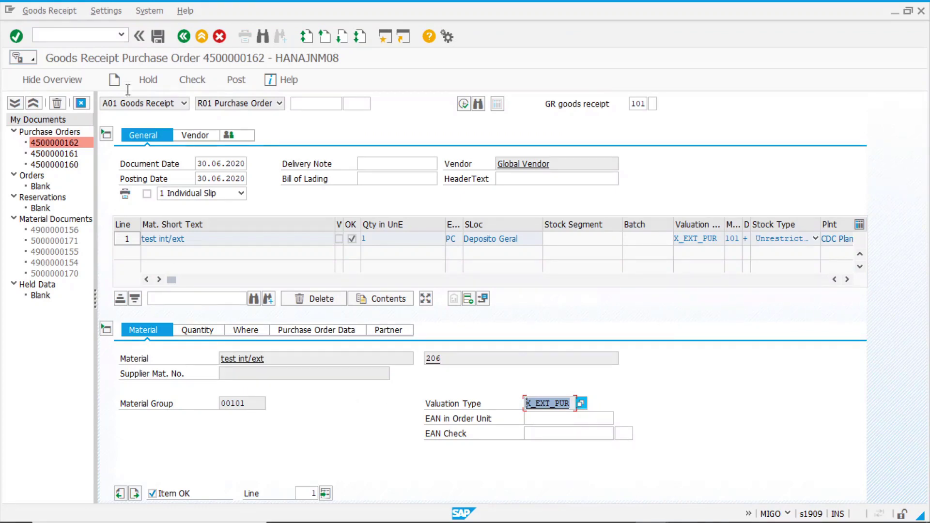
click(190, 80)
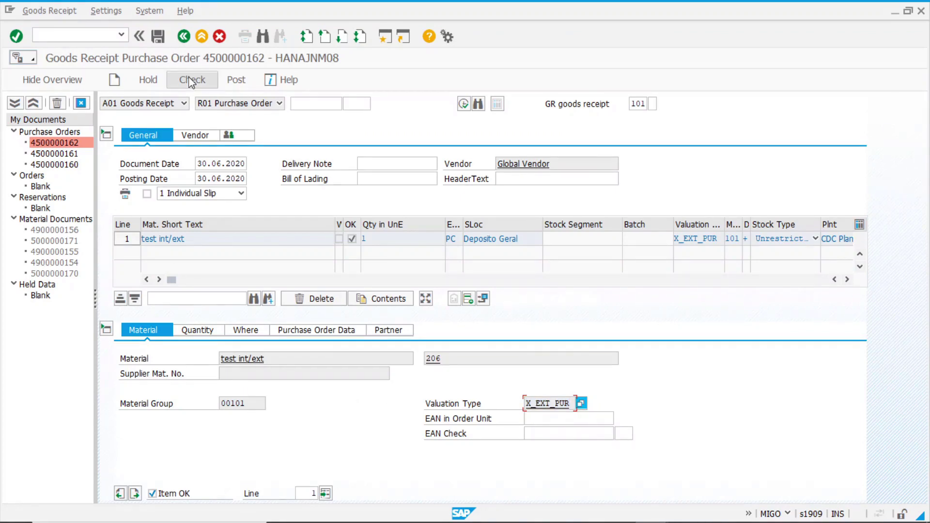
click(237, 81)
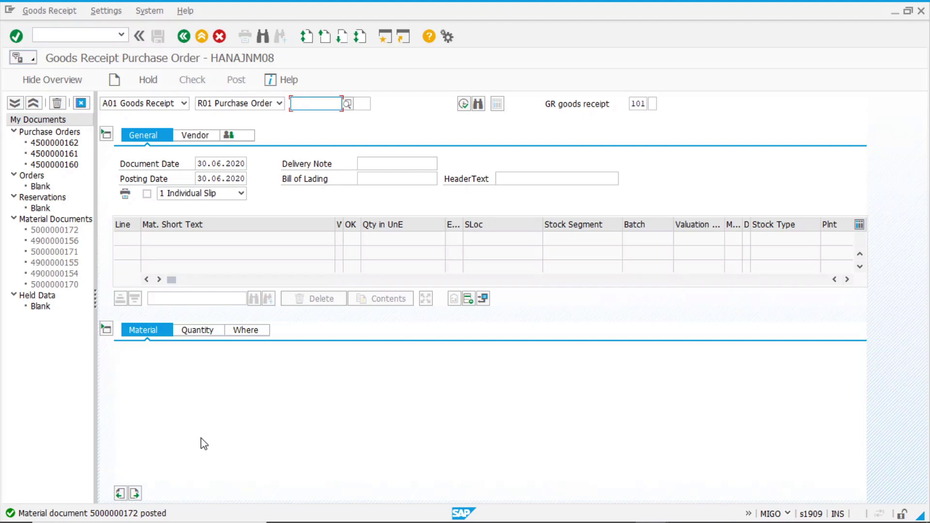
Start a goods receipt with reference R10 Other for material 206 with a quantity of 1
click(267, 106)
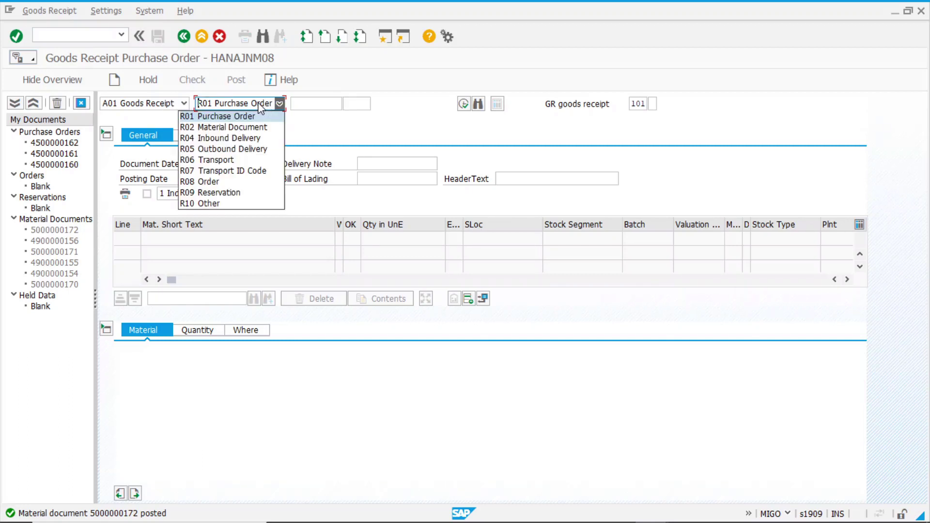
click(221, 204)
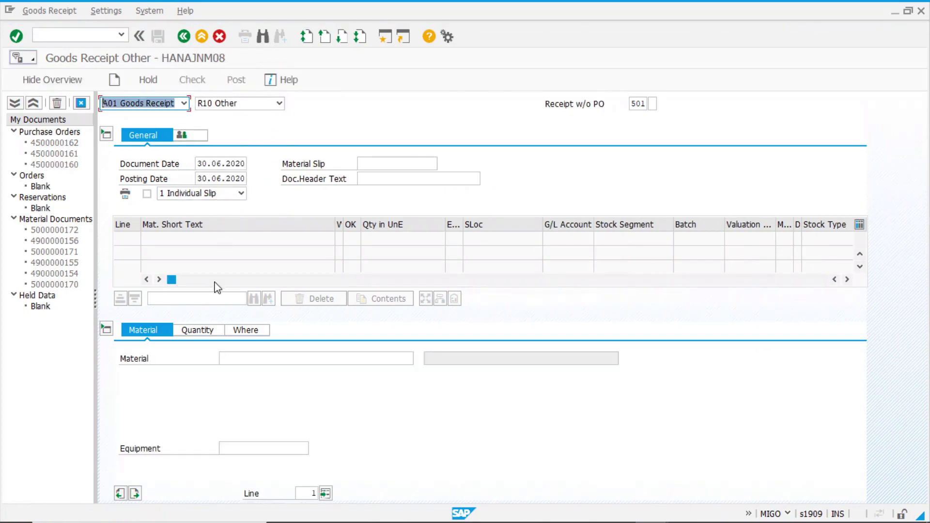
click(249, 357)
click(249, 358)
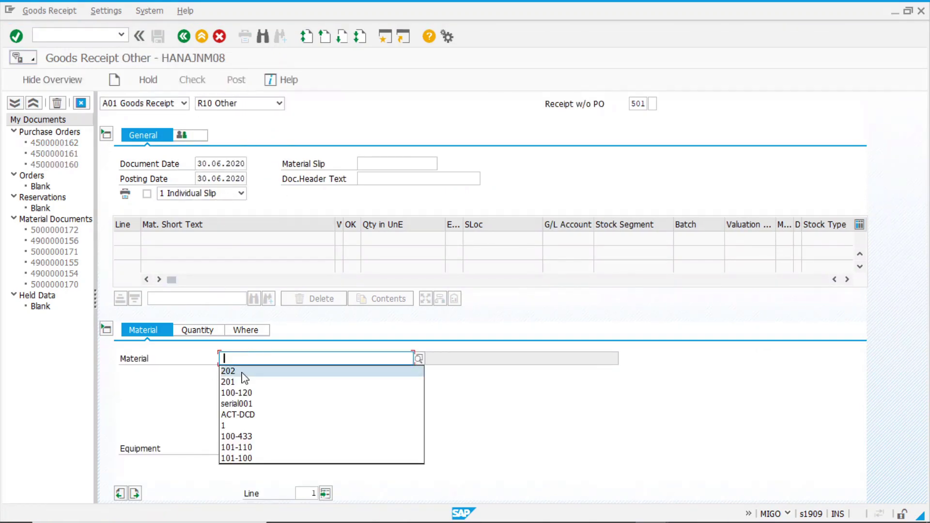
key(Escape)
text(206)
key(Return)
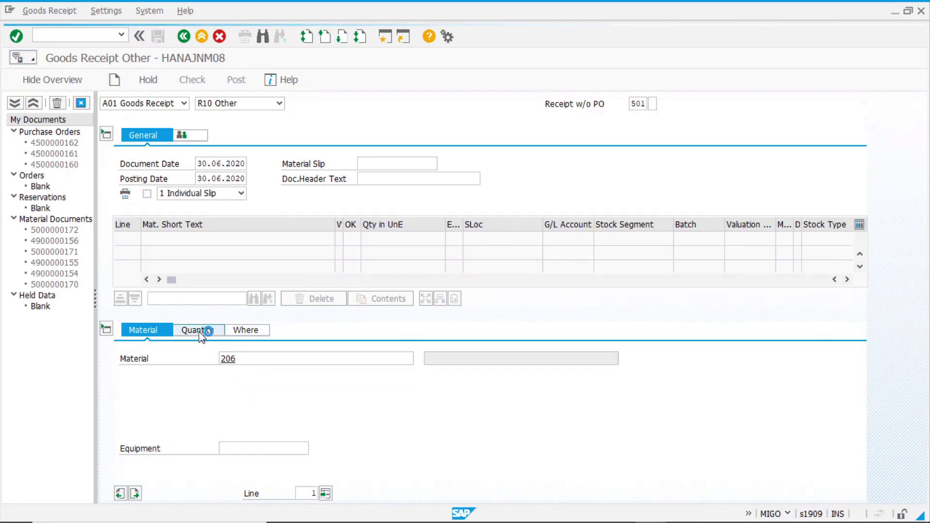
click(202, 333)
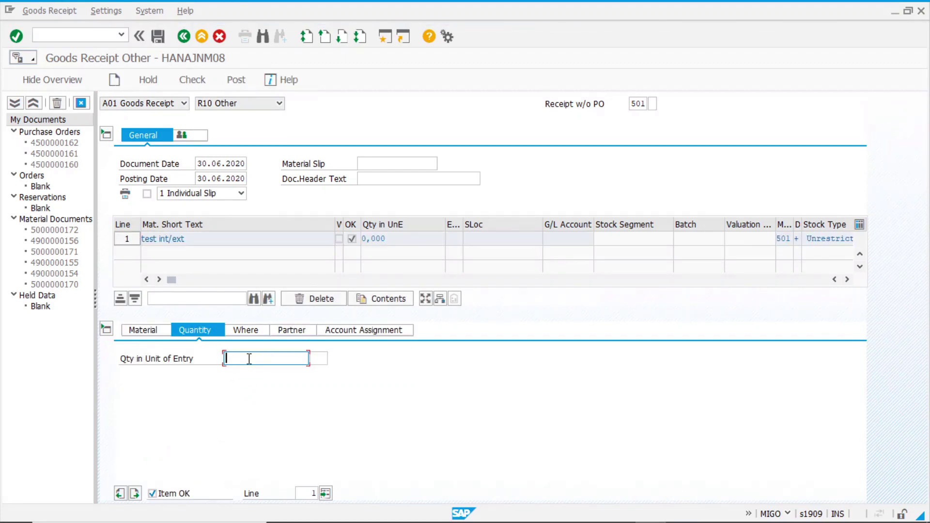
text(1)
Set the item's movement type to 561, plant to 1000 and storage location to 0001
click(245, 332)
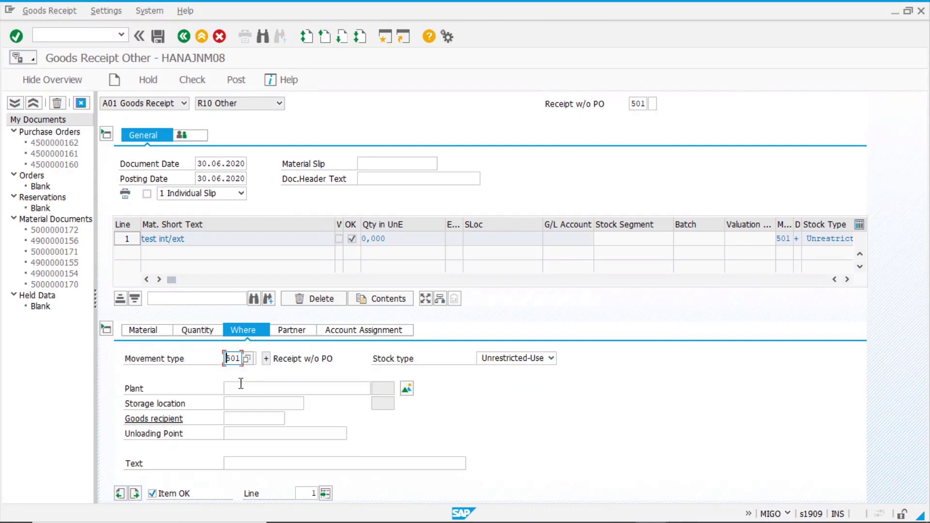
double_click(232, 359)
text(561)
click(245, 388)
text(1000)
click(241, 404)
text(0001)
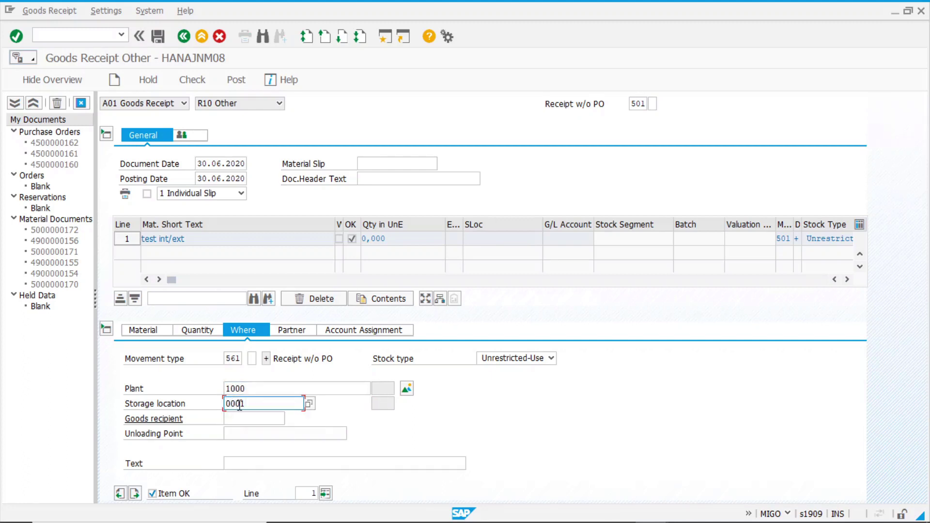
key(Return)
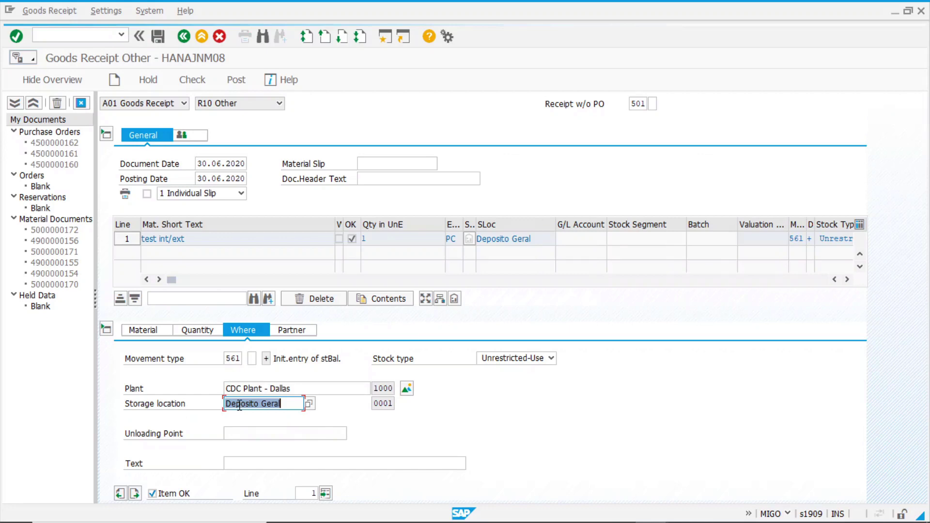
Check the goods receipt with the item's valuation type left blank, then close the message log
click(145, 332)
click(561, 409)
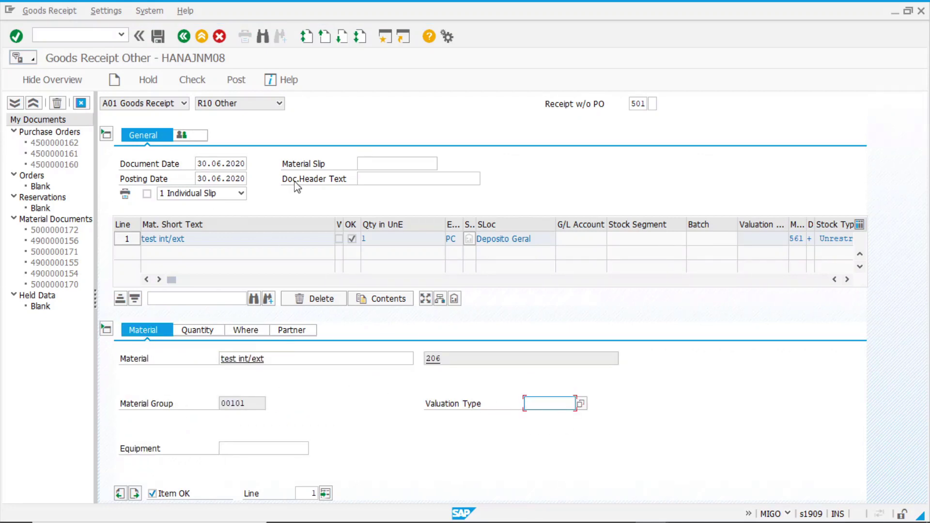
click(201, 84)
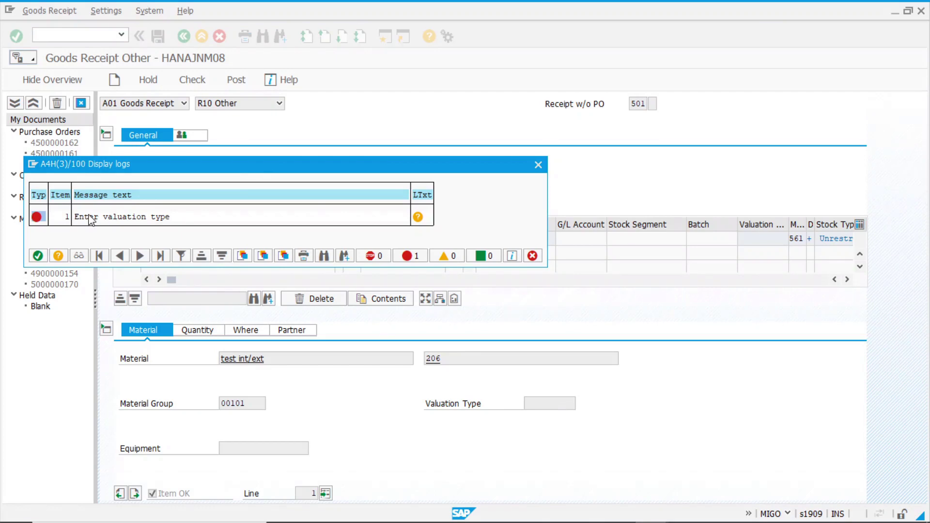
click(38, 256)
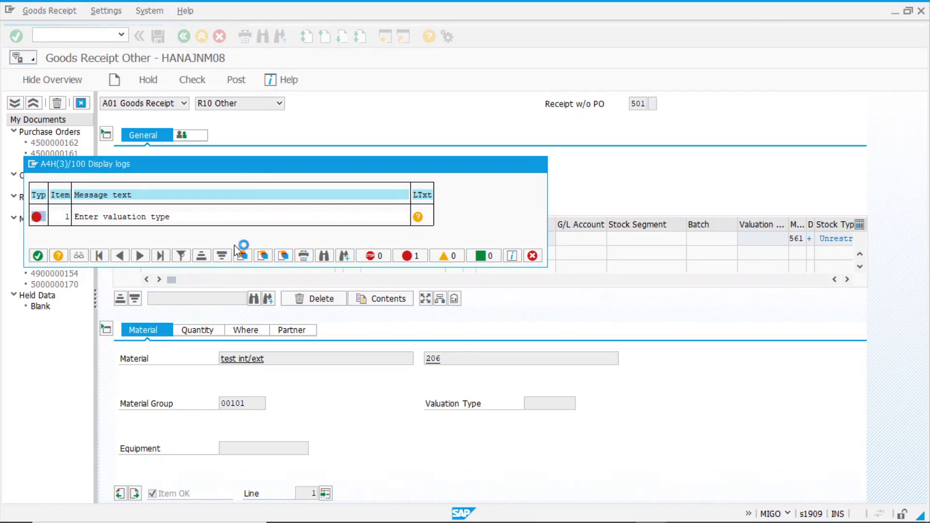
Set the item's valuation type to X_INT_PUR and post the goods receipt
click(580, 403)
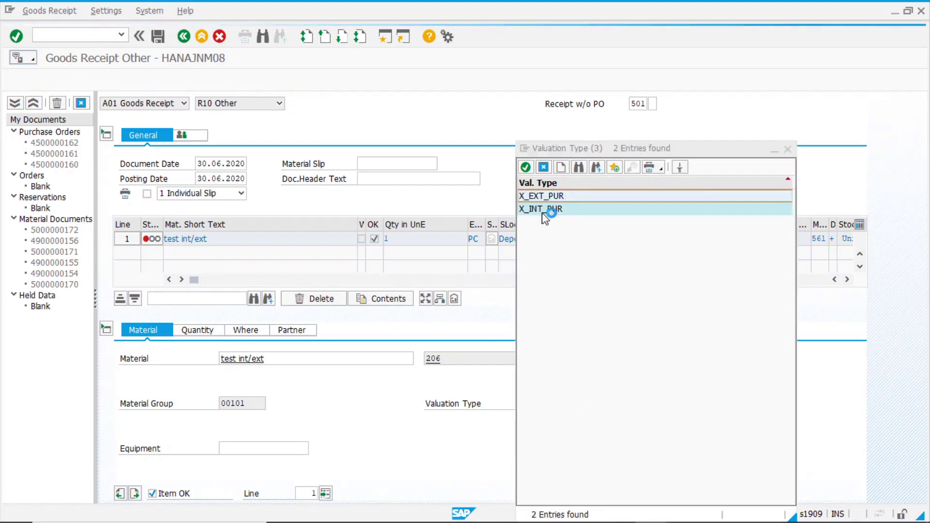
double_click(543, 213)
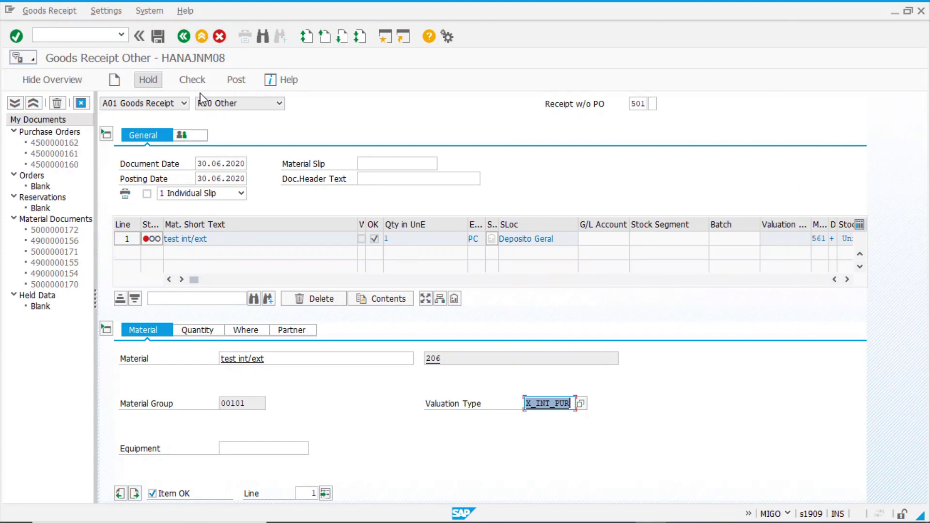
click(239, 80)
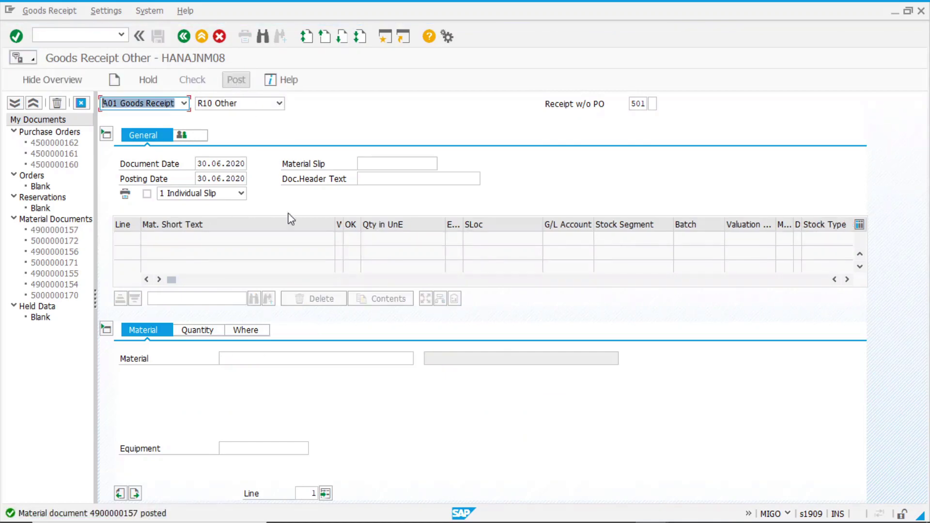
Display the Accounting 1 view of material 206 in MM03 for plant 1000 and valuation type X_EXT_PUR
click(97, 38)
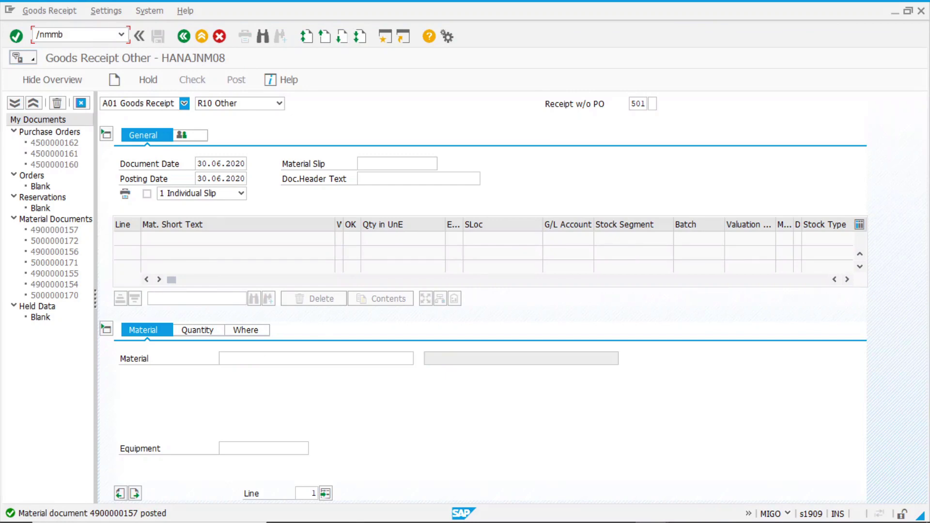
key(Return)
key(Return)
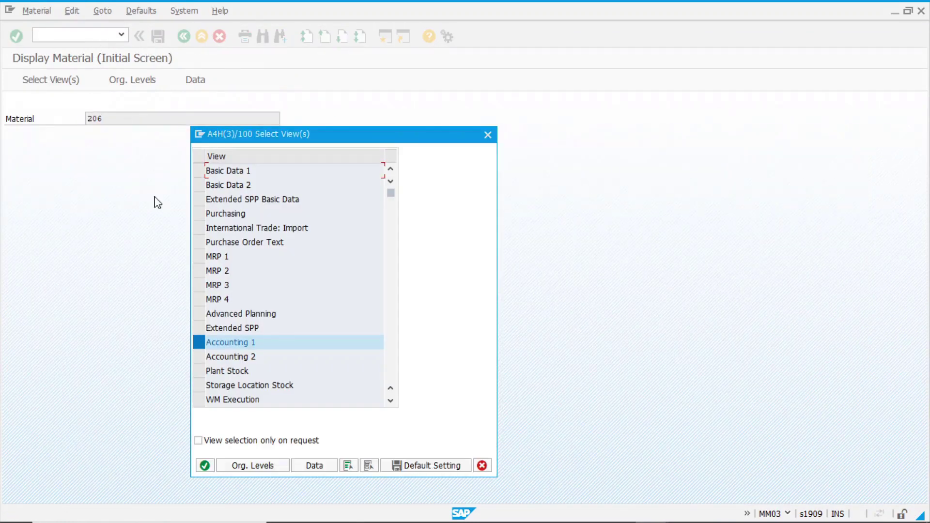
click(204, 465)
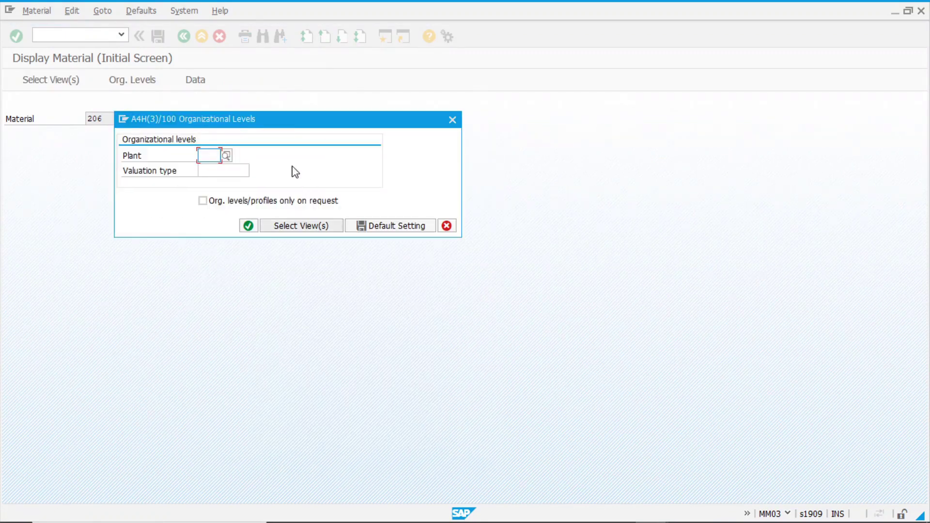
click(209, 169)
key(Tab)
key(Return)
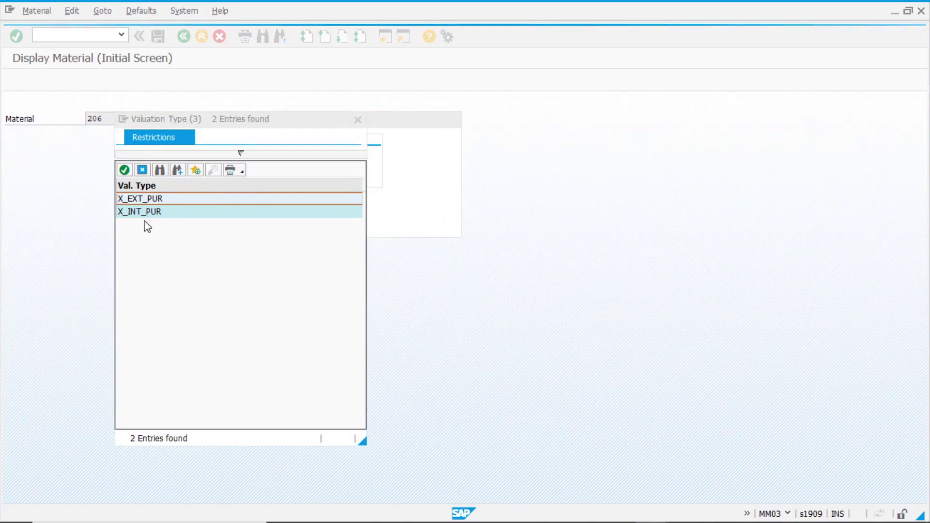
click(155, 198)
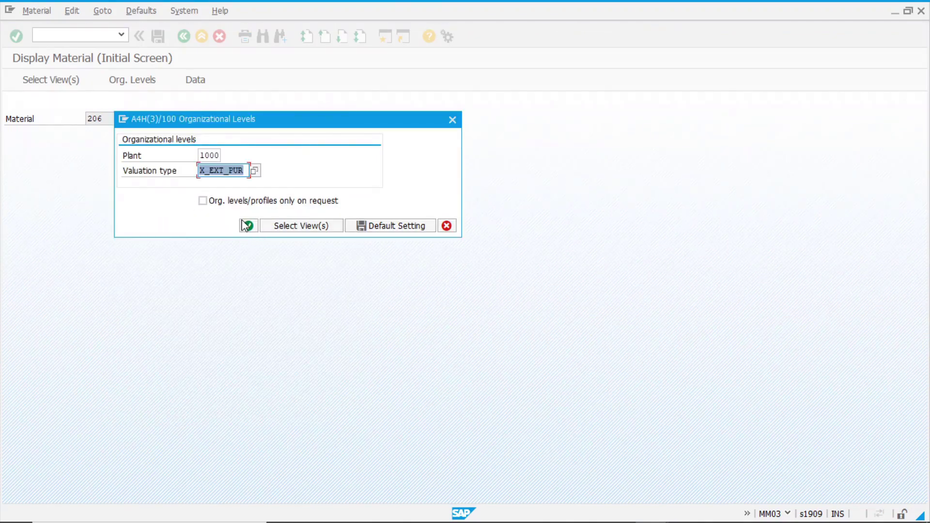
click(249, 225)
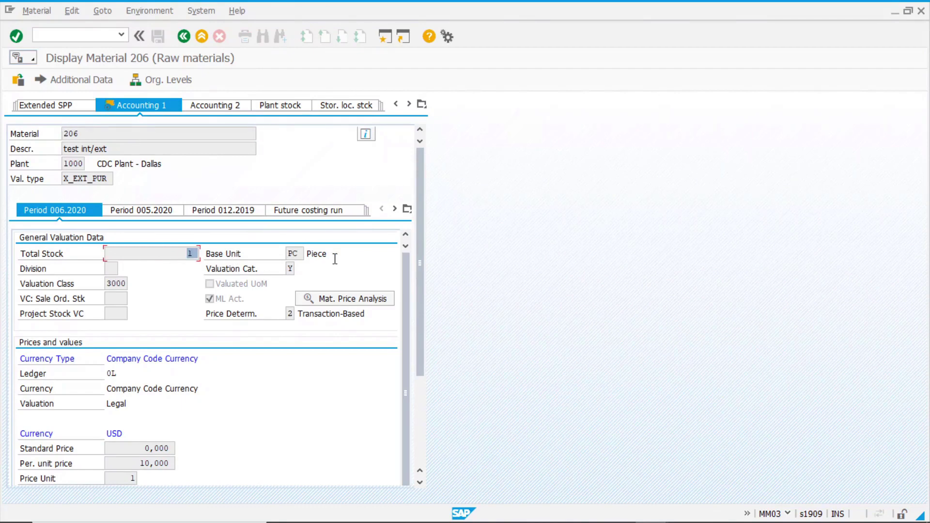
Examine the periodic unit price and inventory value of the externally procured stock
drag(419, 247, 417, 339)
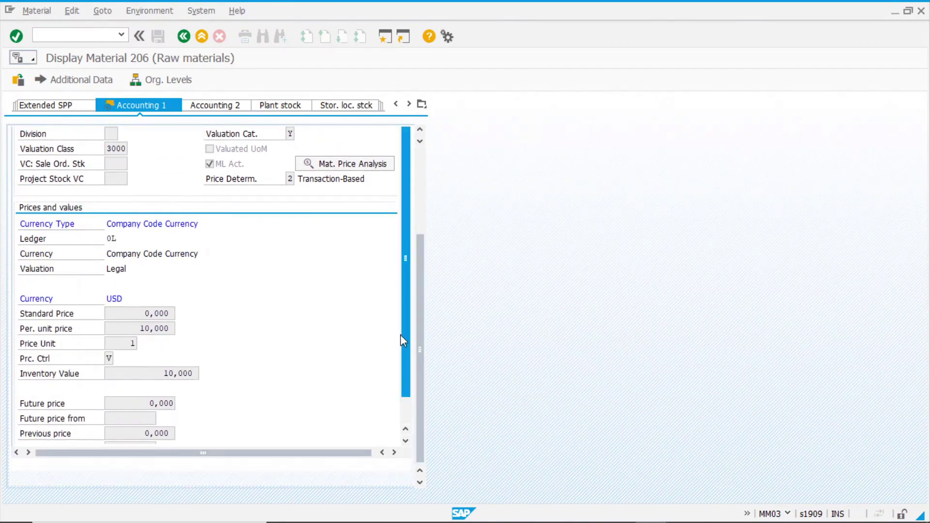
drag(116, 333, 174, 329)
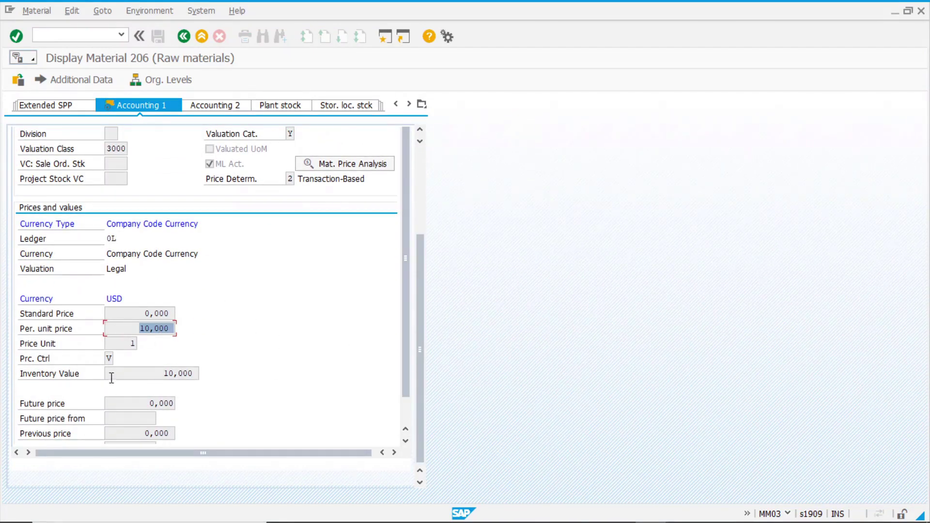
drag(113, 377, 262, 374)
drag(153, 376, 222, 377)
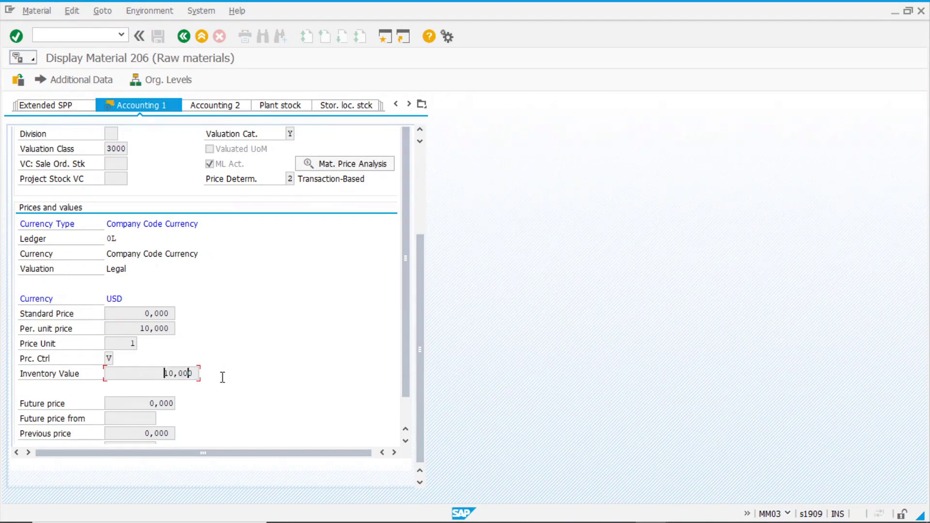
mouse_move(162, 373)
mouse_down()
mouse_move(184, 373)
mouse_move(166, 368)
mouse_up()
Reopen material 206's Accounting 1 view for plant 1000 with valuation type X_INT_PUR
click(184, 38)
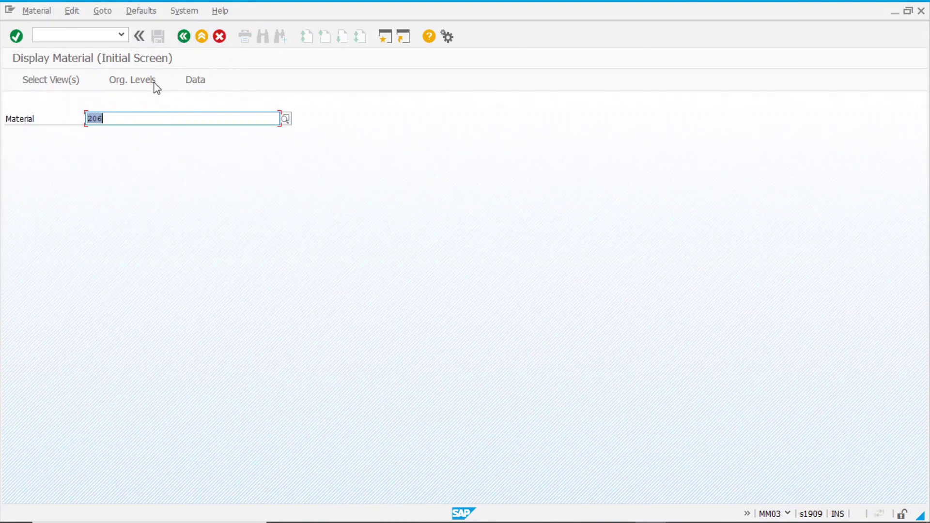
key(Return)
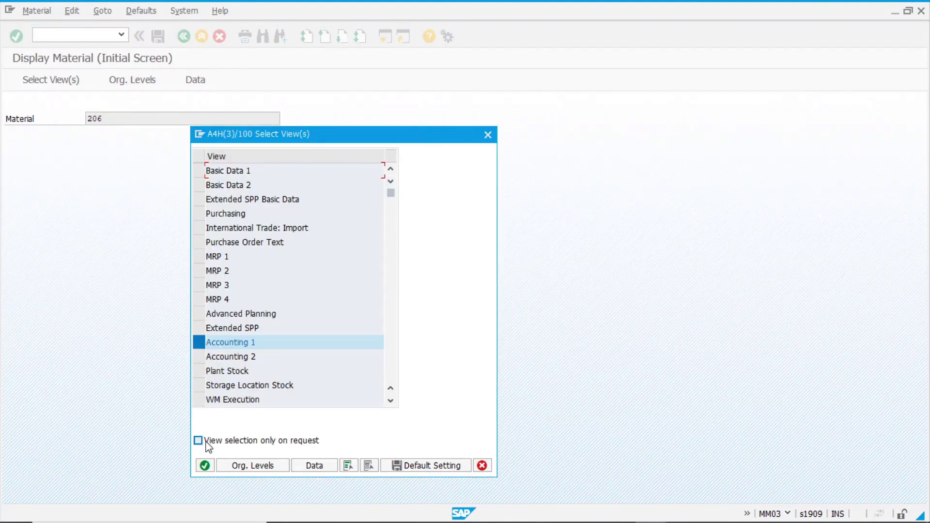
click(206, 466)
text(1)
click(208, 168)
click(255, 171)
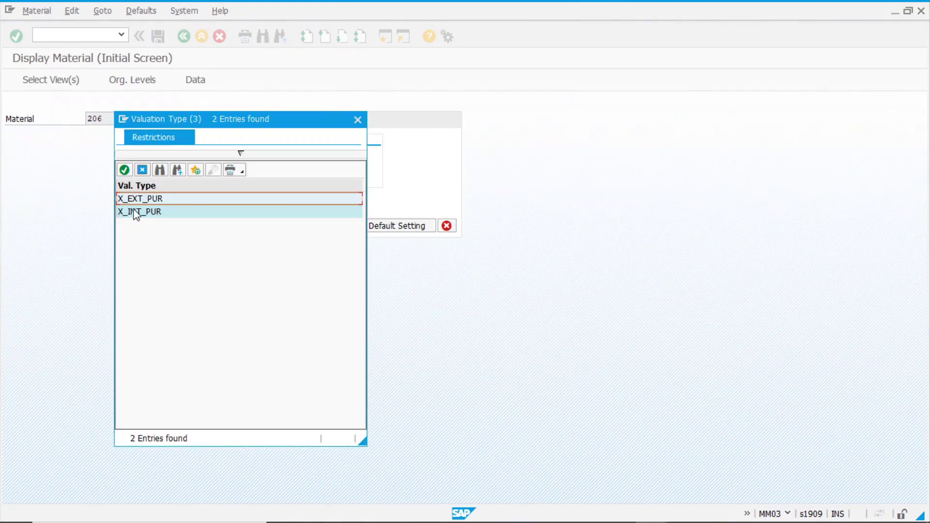
double_click(145, 214)
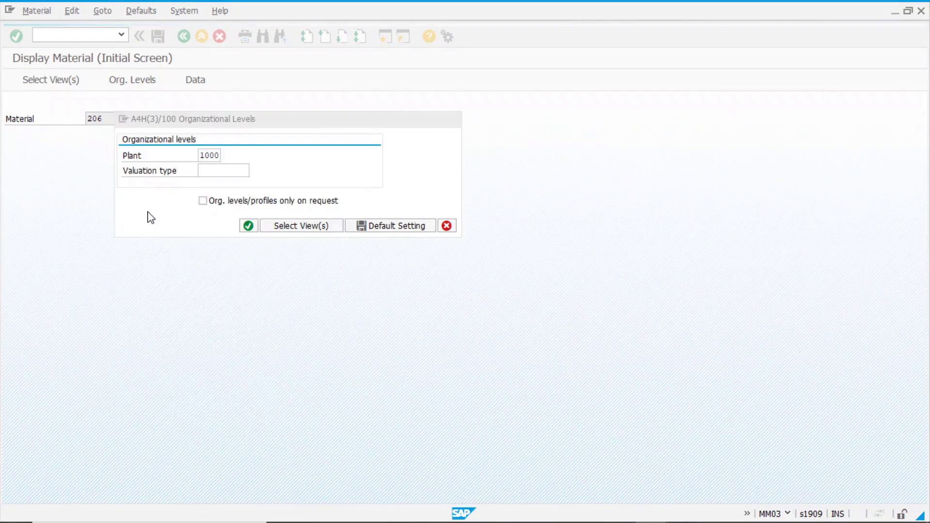
click(252, 231)
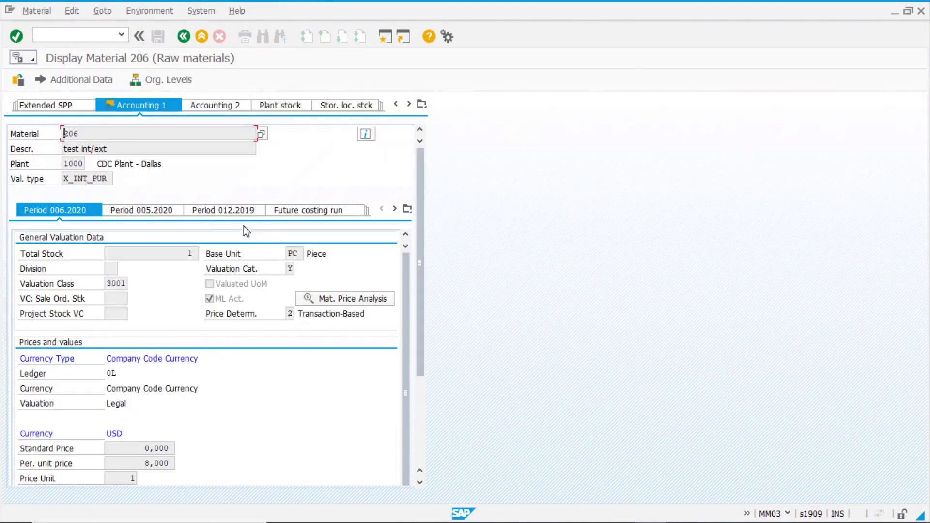
Examine the total stock, periodic unit price and inventory value for the internal valuation type
click(163, 253)
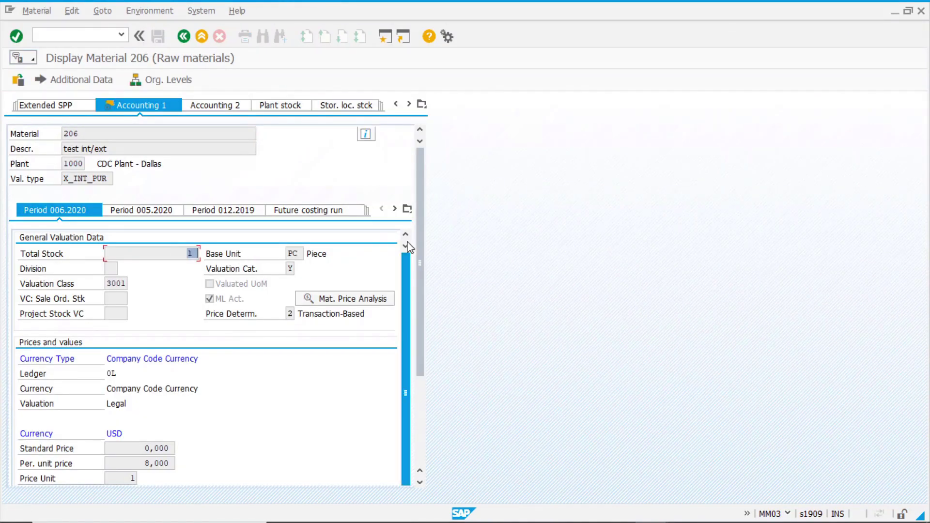
drag(424, 249, 424, 391)
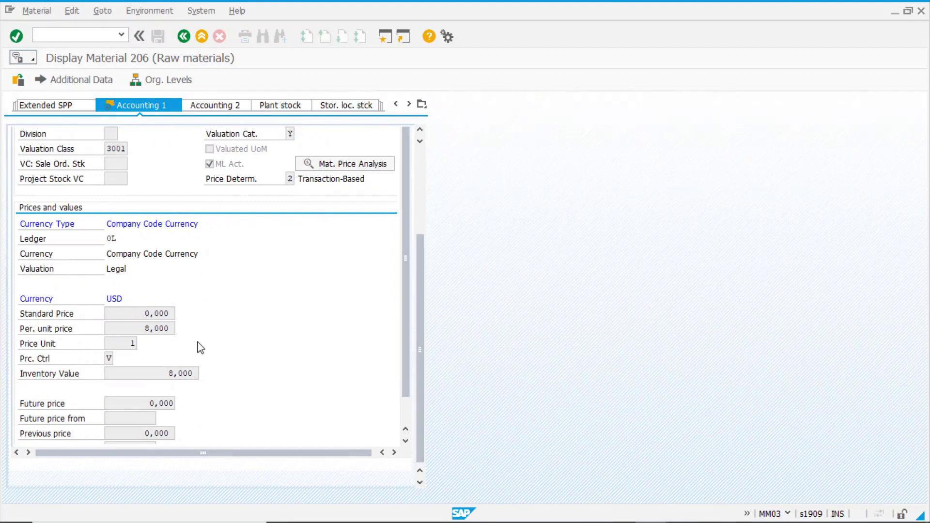
click(164, 369)
click(135, 378)
Switch to the IMG session and display the Global Valuation Types under Configure Split Valuation, skipping the valuation area entry
mouse_move(218, 522)
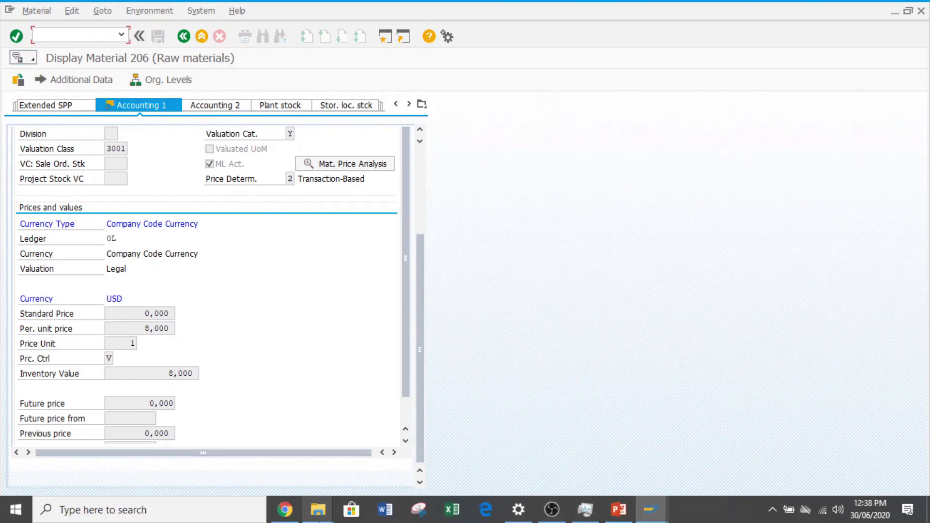
mouse_move(650, 509)
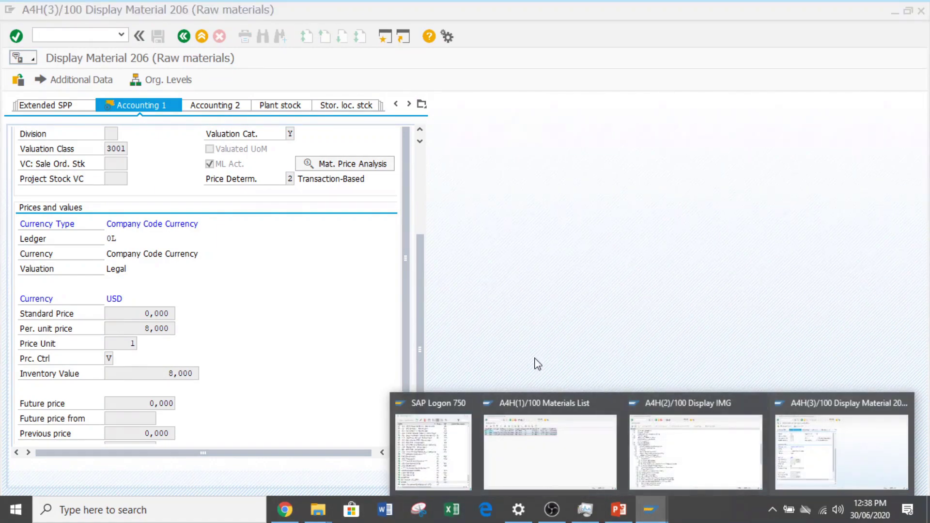
click(694, 471)
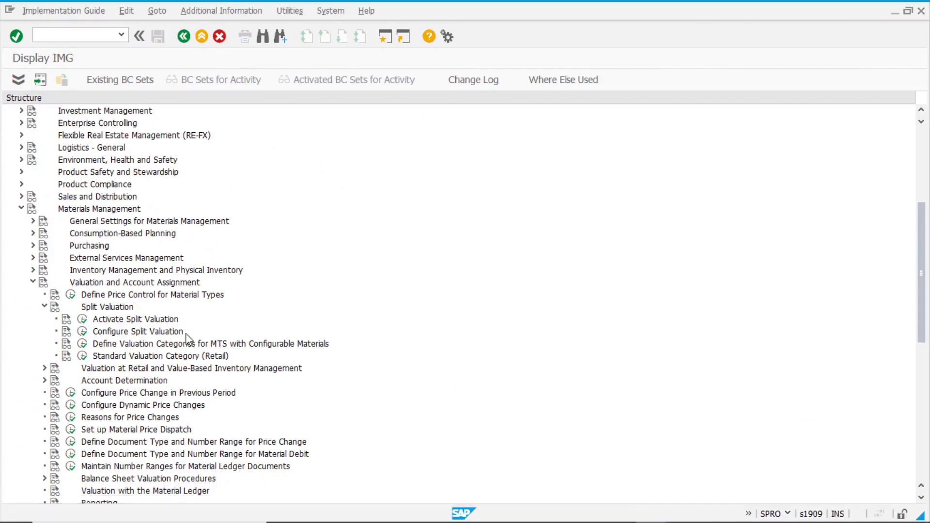
click(82, 333)
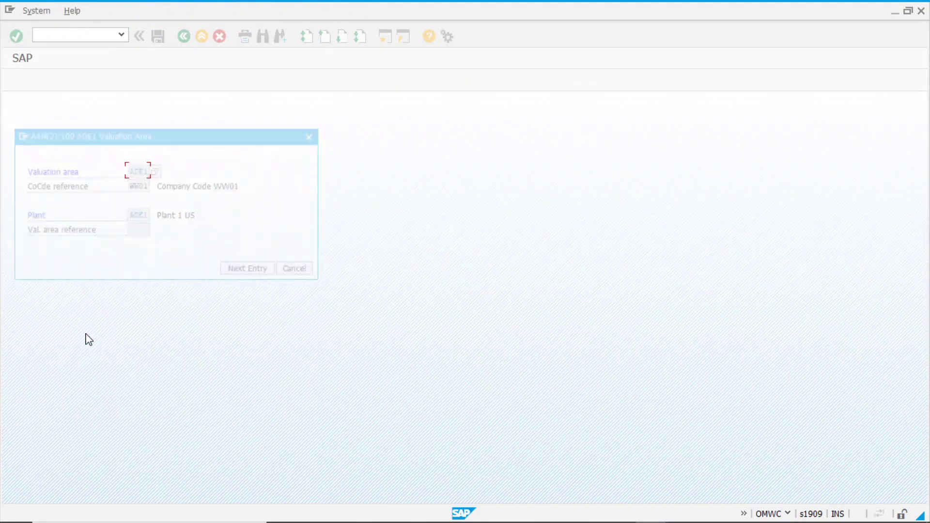
click(310, 276)
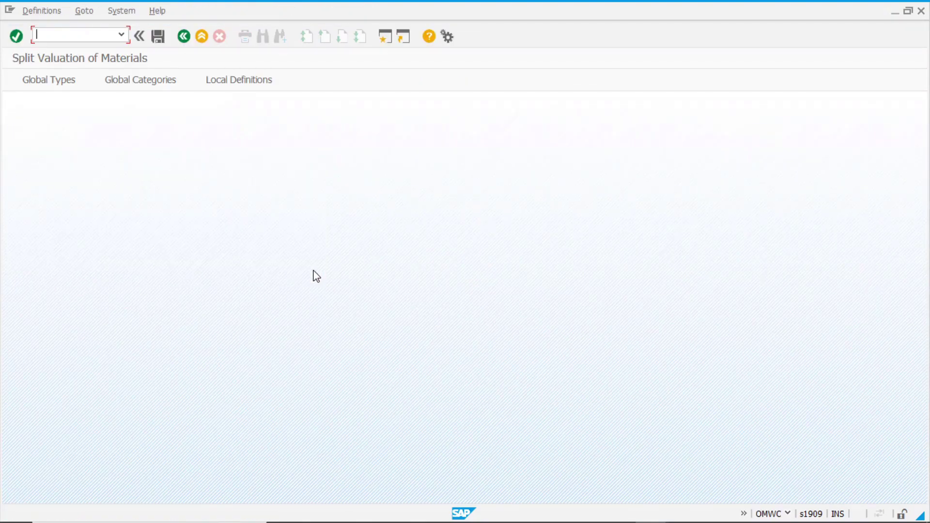
click(51, 83)
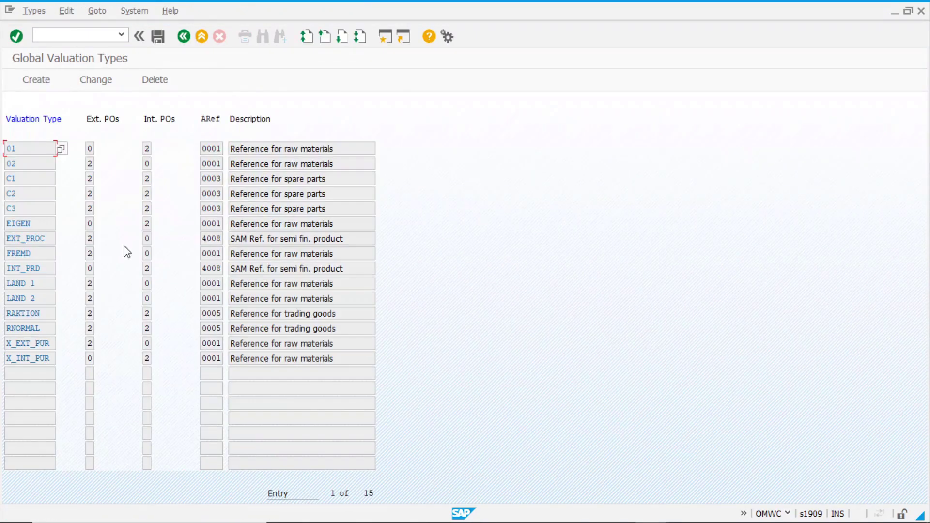
Examine the external and internal purchase order settings of valuation types LAND 1 and LAND 2
click(42, 283)
click(43, 297)
click(91, 284)
click(91, 298)
click(148, 284)
click(44, 284)
drag(44, 285, 3, 284)
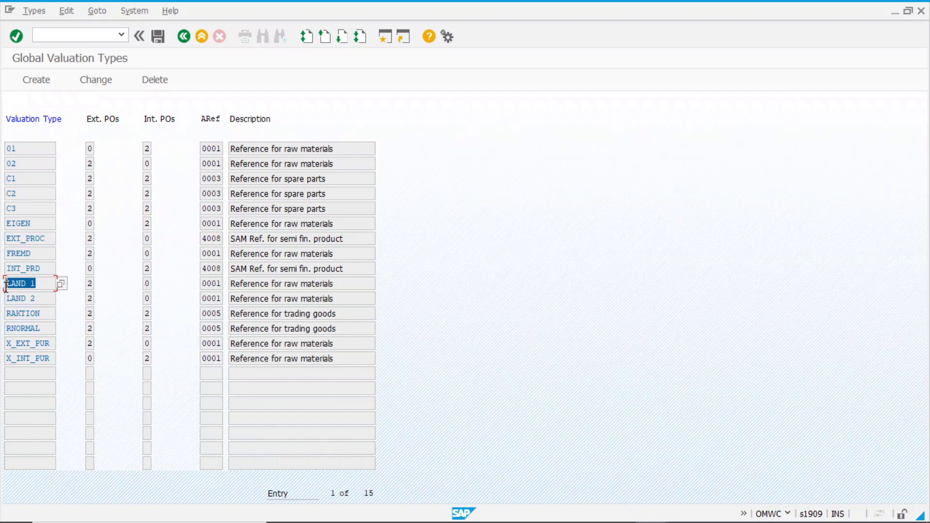
drag(44, 301, 8, 301)
click(44, 300)
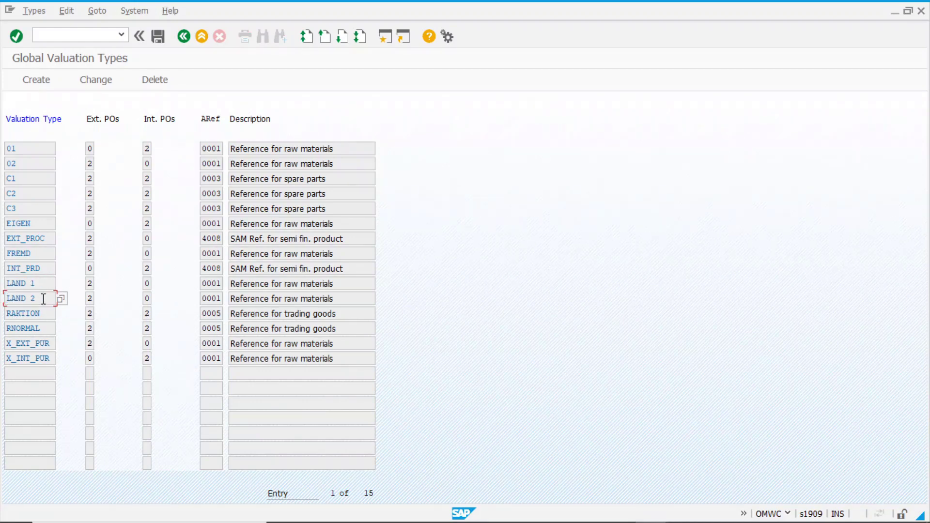
Display the valuation types allocated to global valuation category H (Origin) and check LAND 1 and LAND 2
click(183, 36)
click(146, 83)
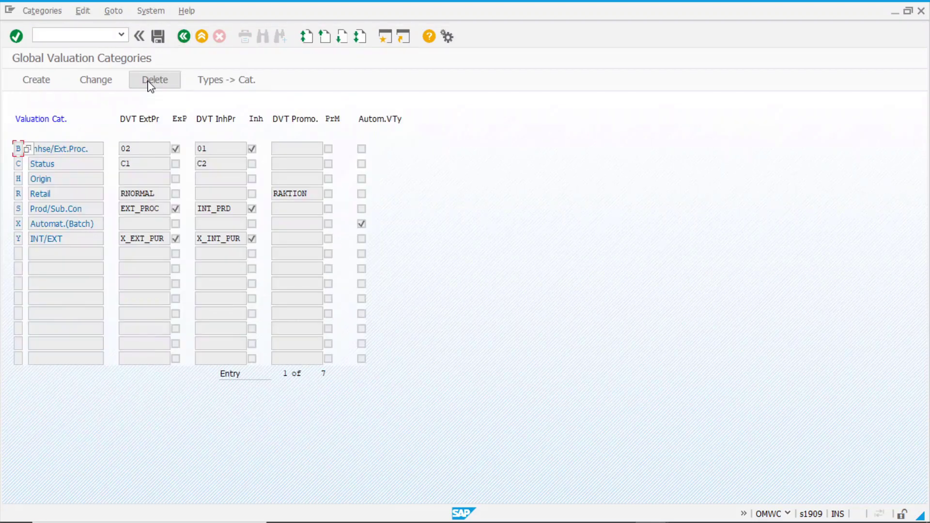
click(63, 178)
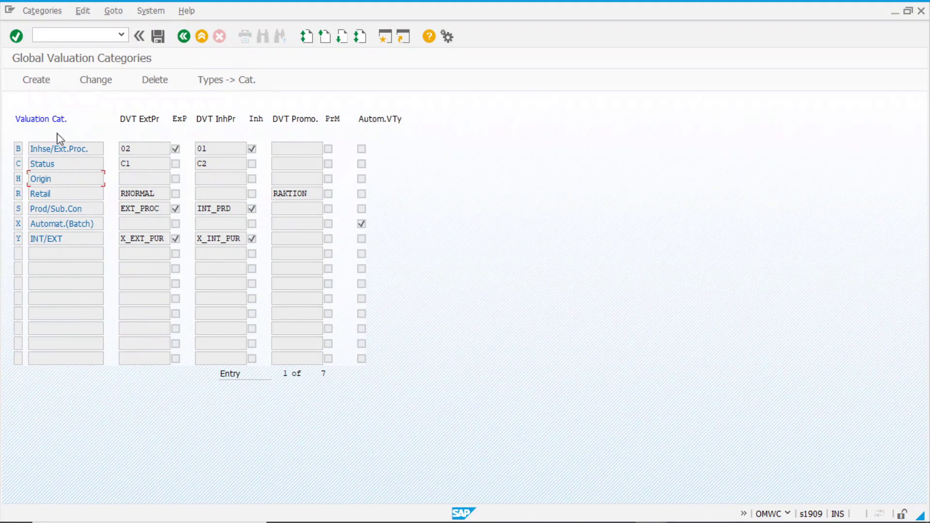
click(228, 81)
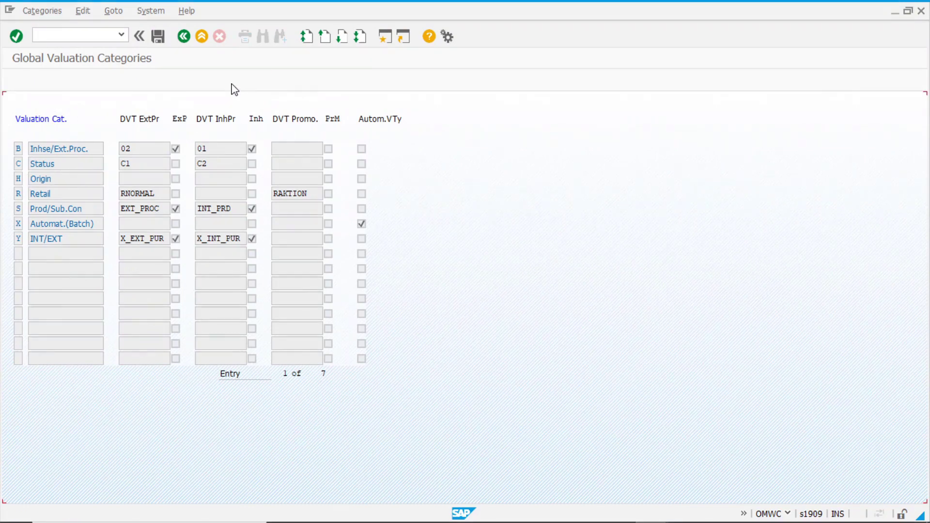
click(111, 315)
click(107, 330)
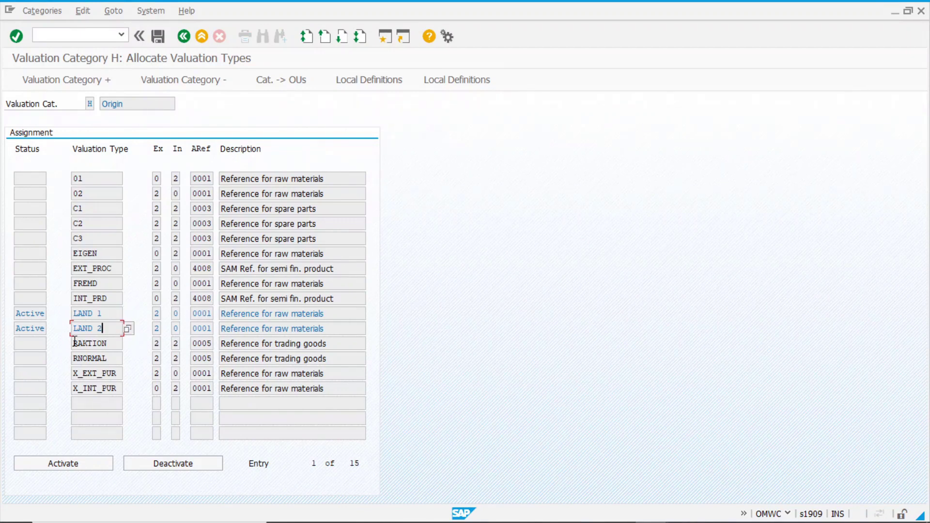
click(202, 313)
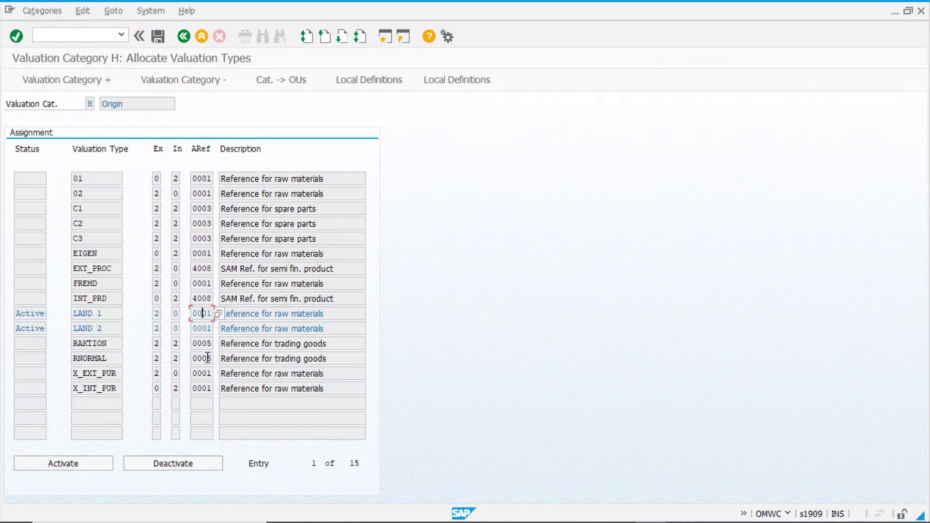
Inspect the default valuation type settings of category H (Origin) in its change view and return to the category list
click(189, 41)
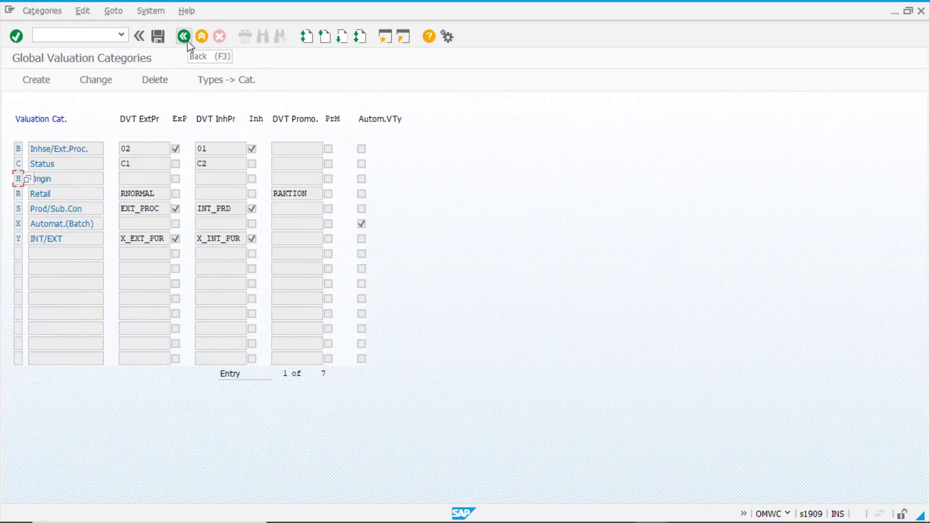
click(97, 83)
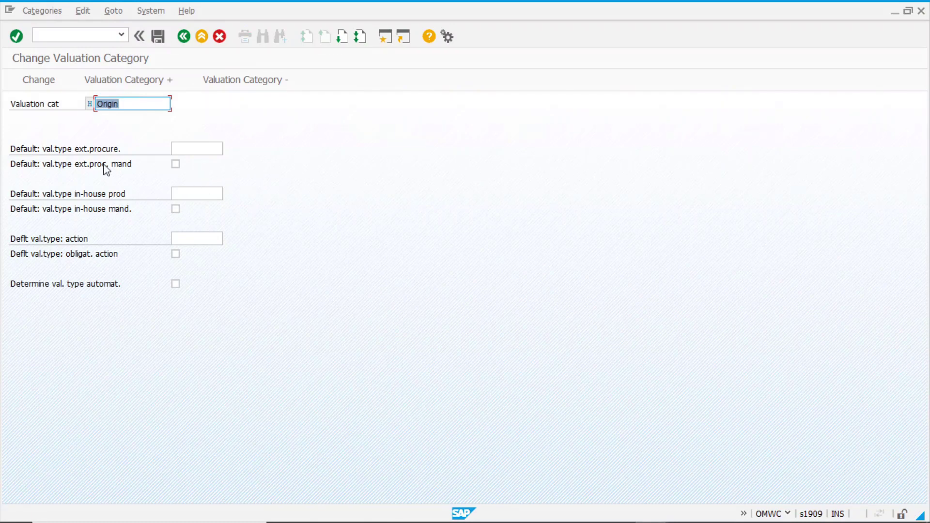
click(206, 149)
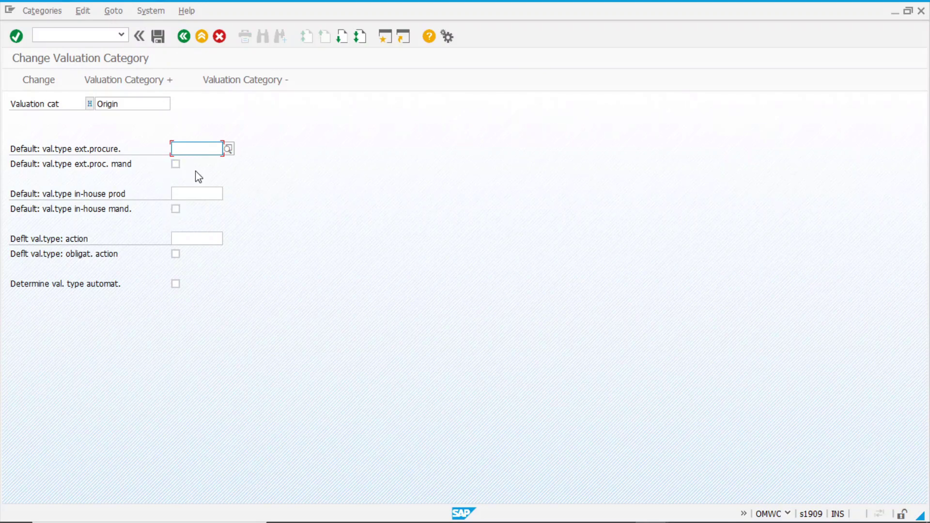
click(186, 41)
click(70, 179)
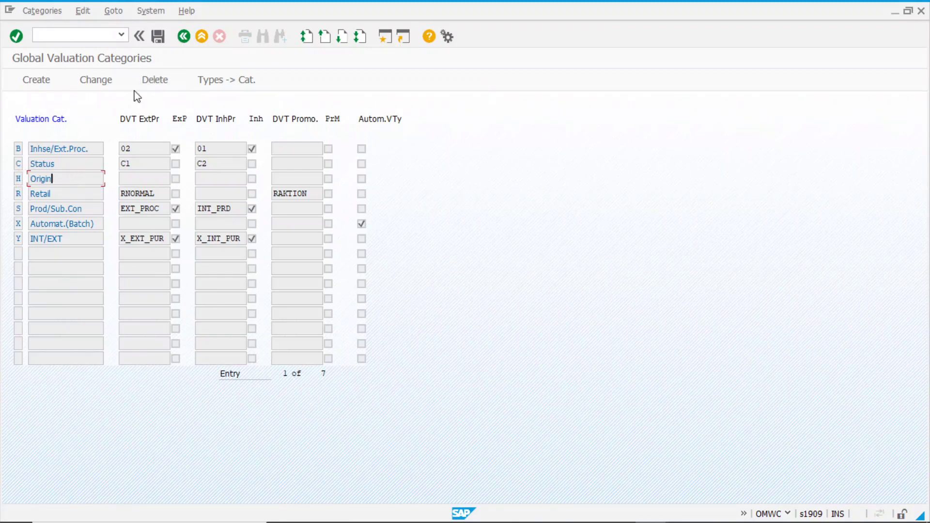
Review the valuation categories allocated to plant 1000 in the local definitions, checking category H (Origin)
click(183, 36)
click(244, 80)
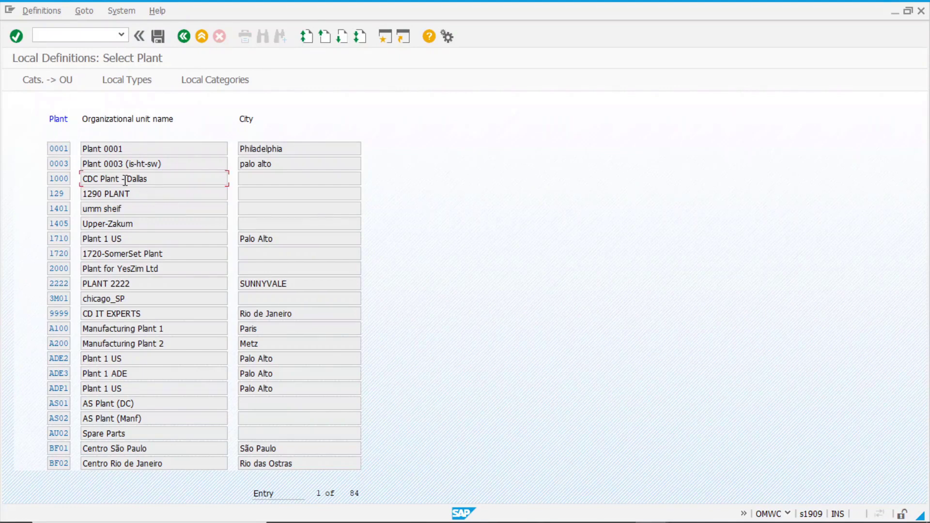
click(46, 79)
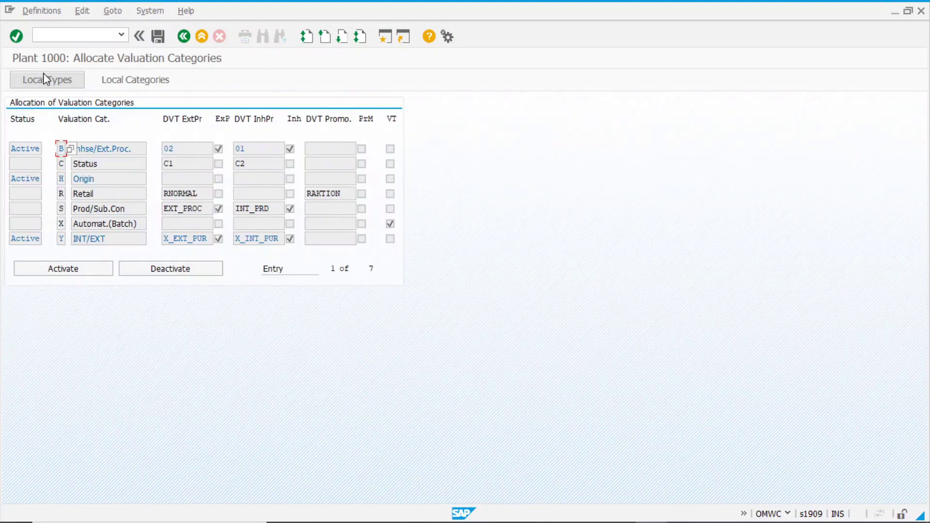
click(110, 180)
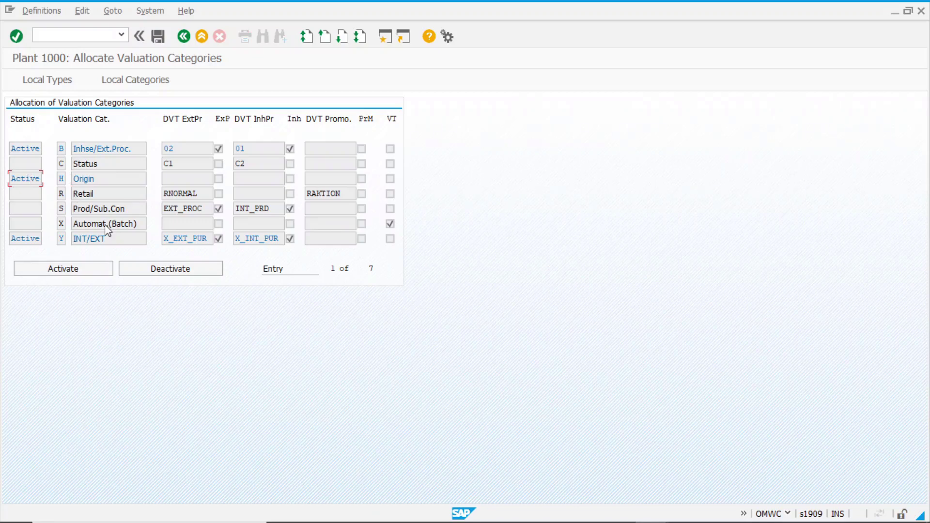
click(185, 40)
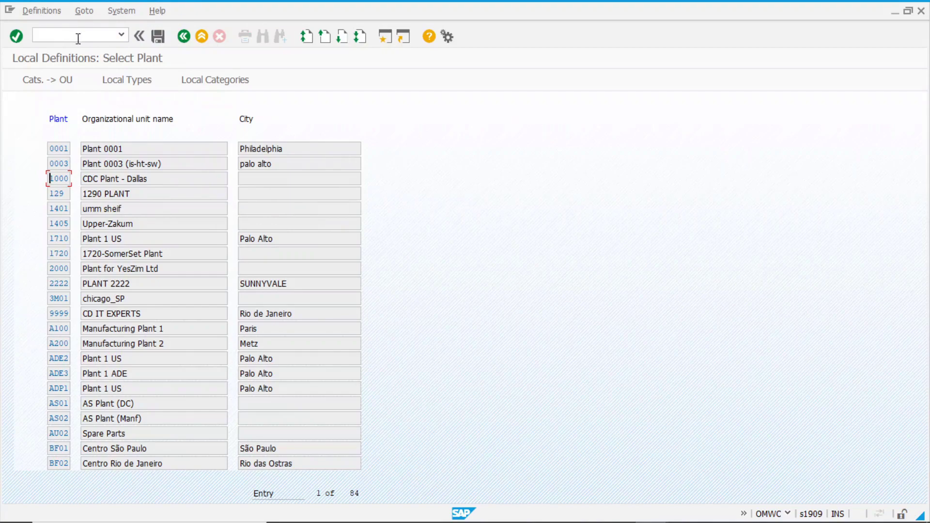
Start creating a material in MM01 with industry sector Mechanical engineering and material type ROH Raw materials
key(alt+Tab)
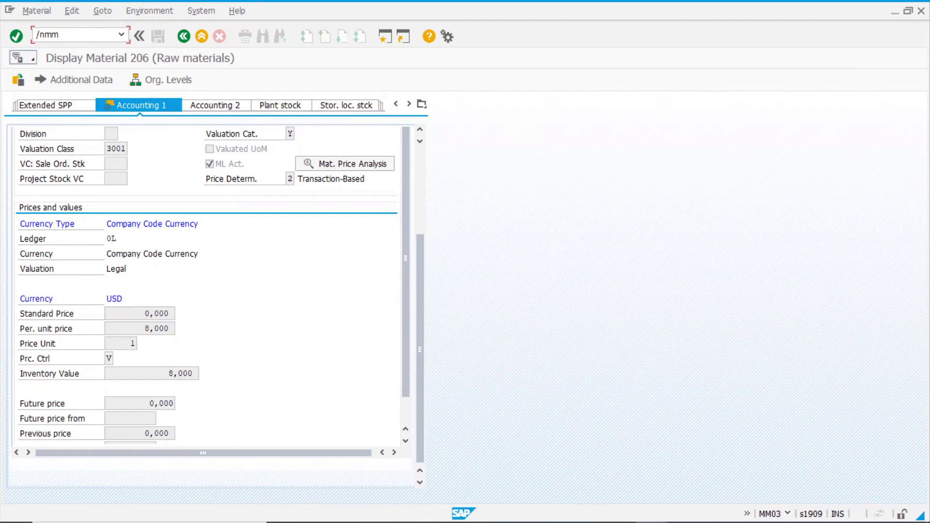
key(Return)
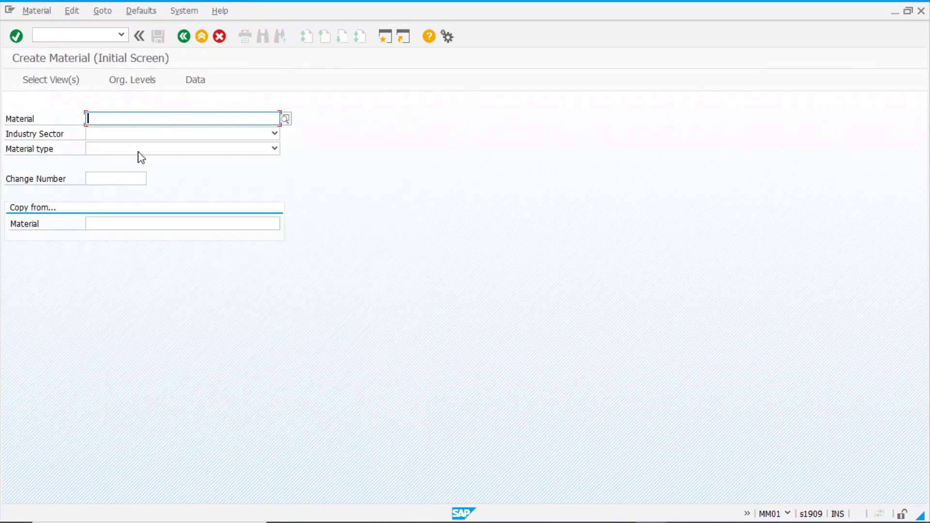
click(117, 135)
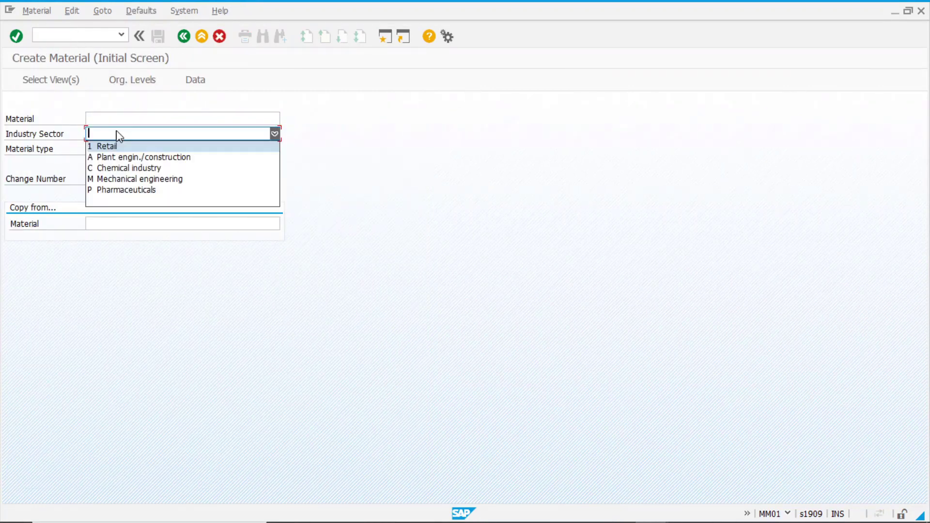
click(119, 178)
click(118, 151)
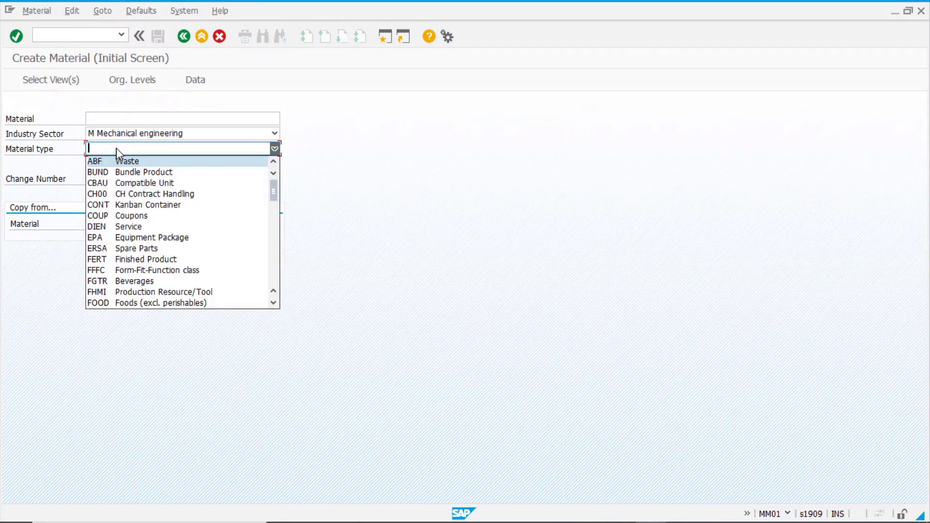
key(r)
key(Return)
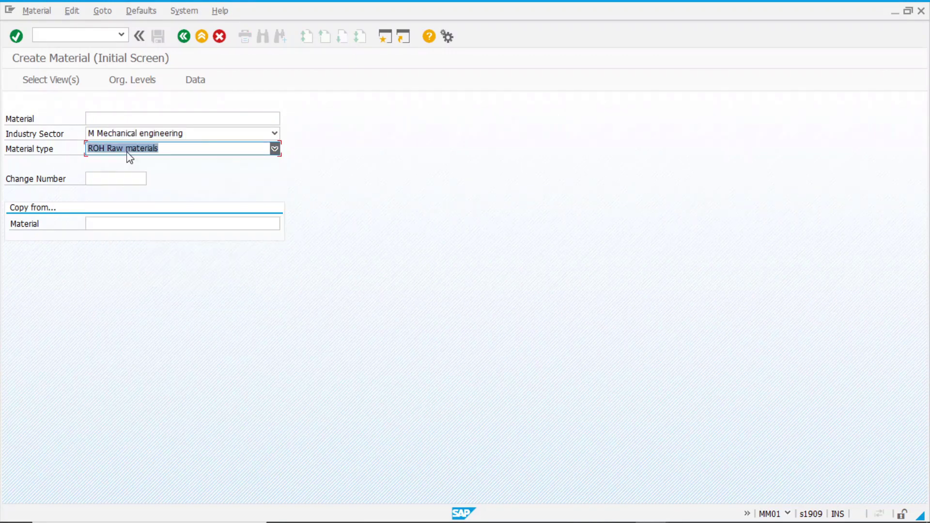
key(Return)
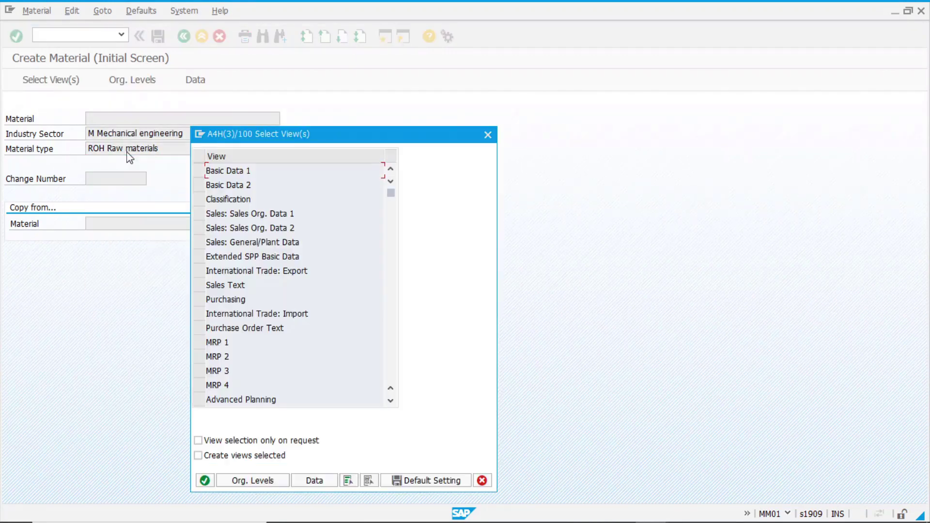
Choose the Basic Data 1, Purchasing and Accounting 1 views and set the organizational level to plant 1000
click(205, 170)
click(199, 300)
scroll(225, 352, down, 4)
click(220, 342)
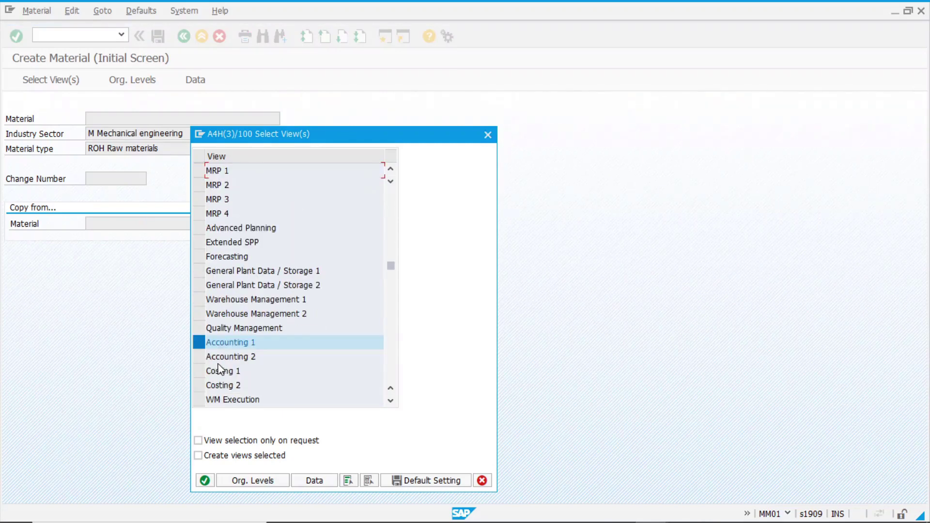
click(206, 481)
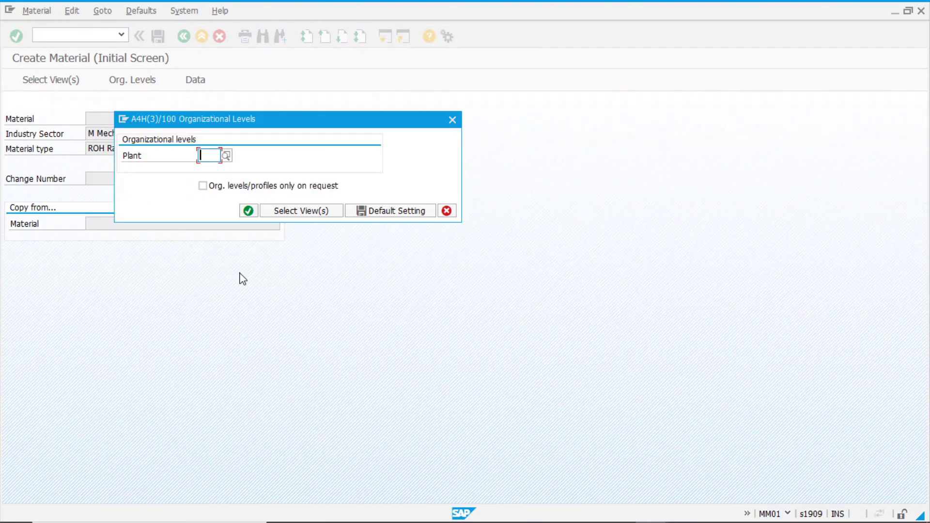
text(1000)
key(Return)
Enter the description "test land", base unit of measure PC and material group 00101 in the new material's basic data
text(te)
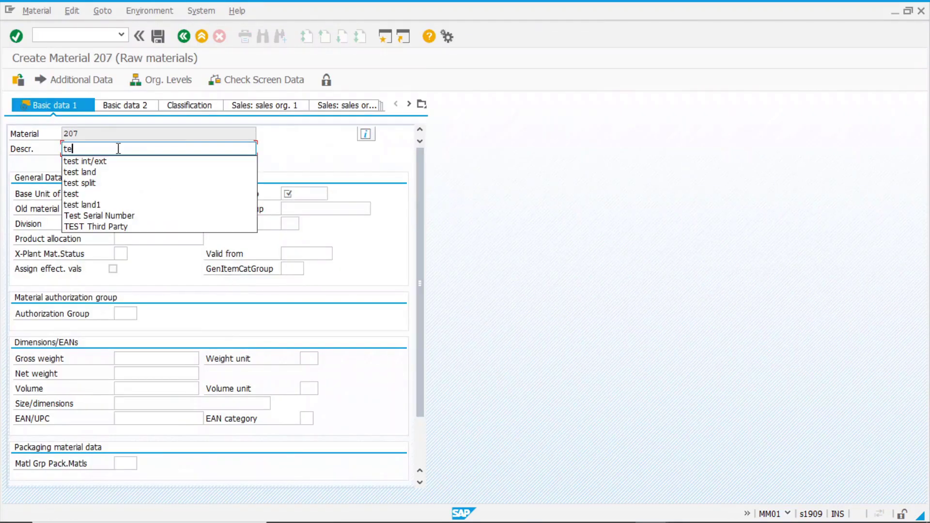
text(st land)
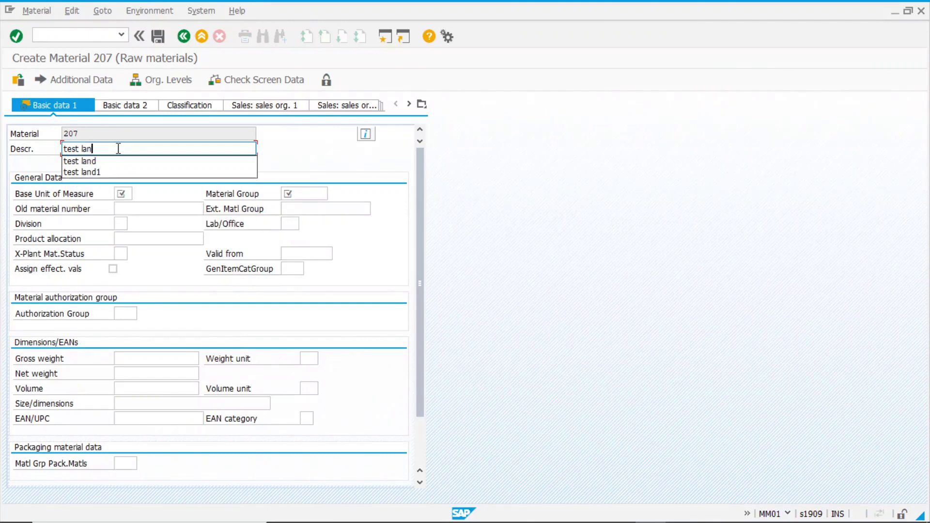
click(121, 193)
click(122, 194)
click(121, 207)
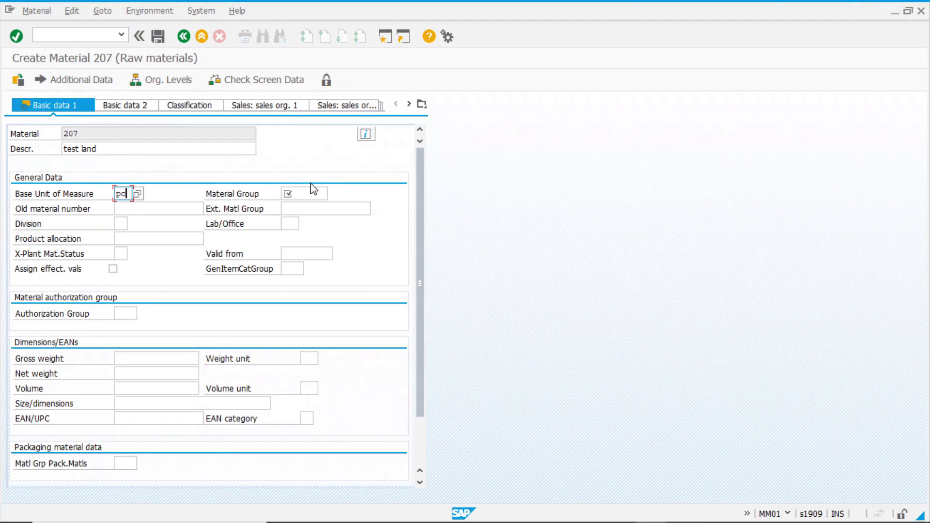
click(299, 194)
click(299, 193)
click(301, 205)
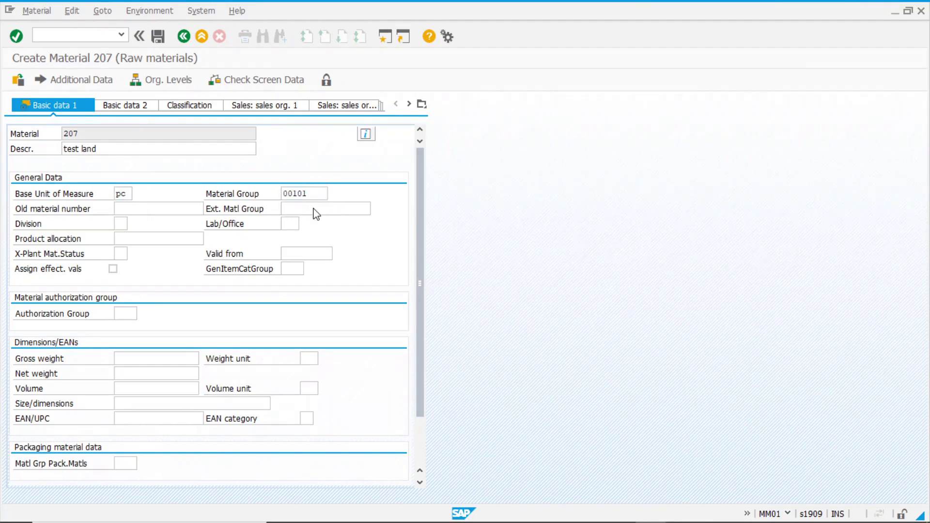
key(Return)
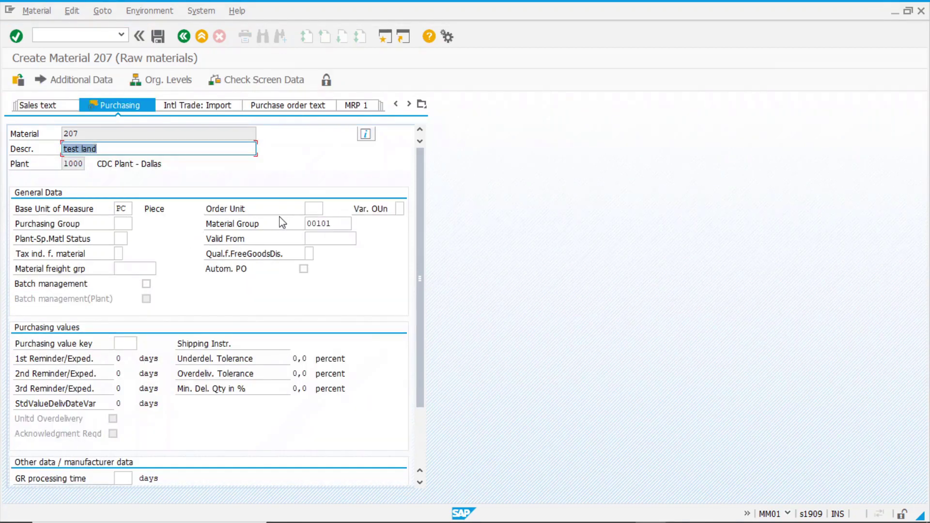
Set the purchasing value key to 1 and the GR processing time to 5 days, and continue to the Accounting 1 view
click(123, 346)
text(1)
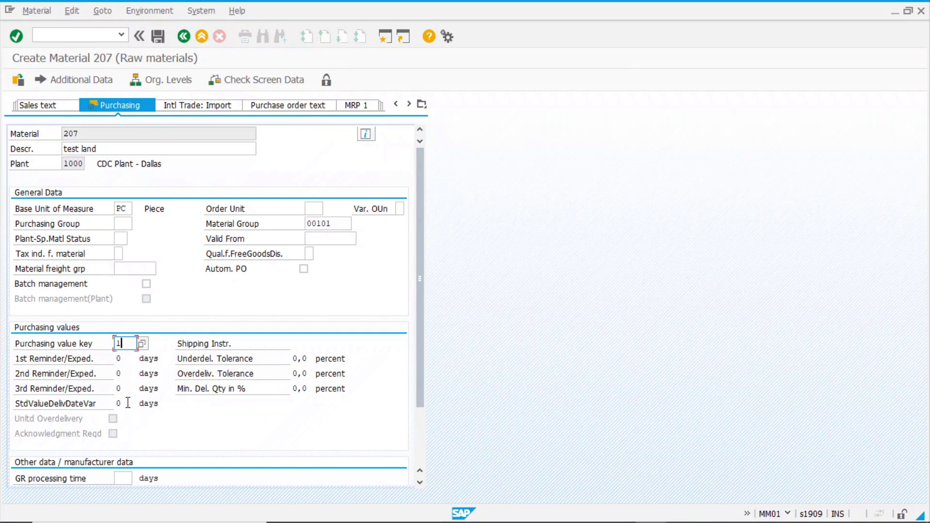
click(122, 480)
text(5)
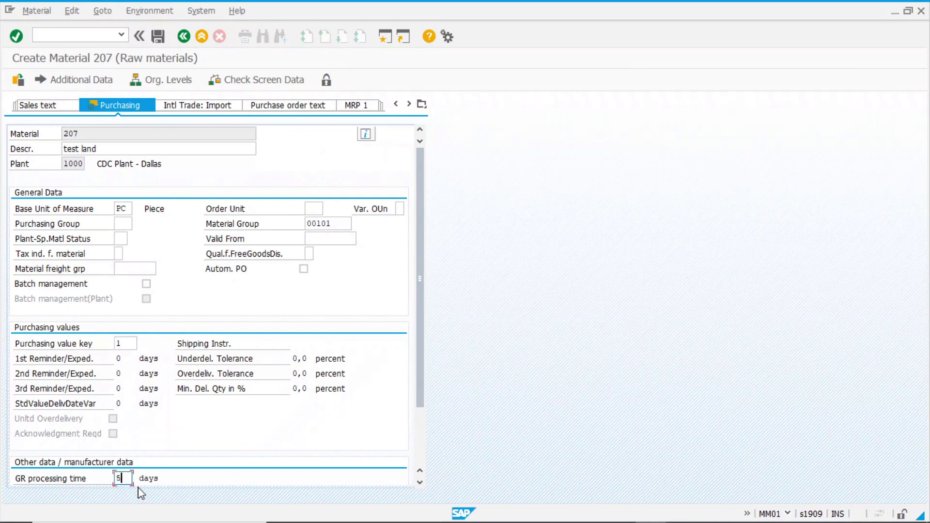
key(Return)
key(Return)
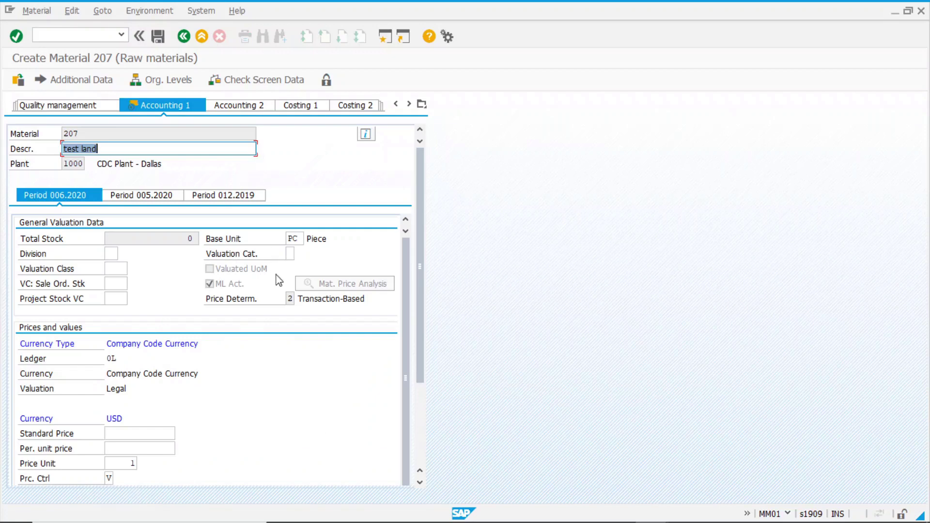
Assign valuation category H (Origin) to the new material in its accounting data
click(295, 252)
click(302, 253)
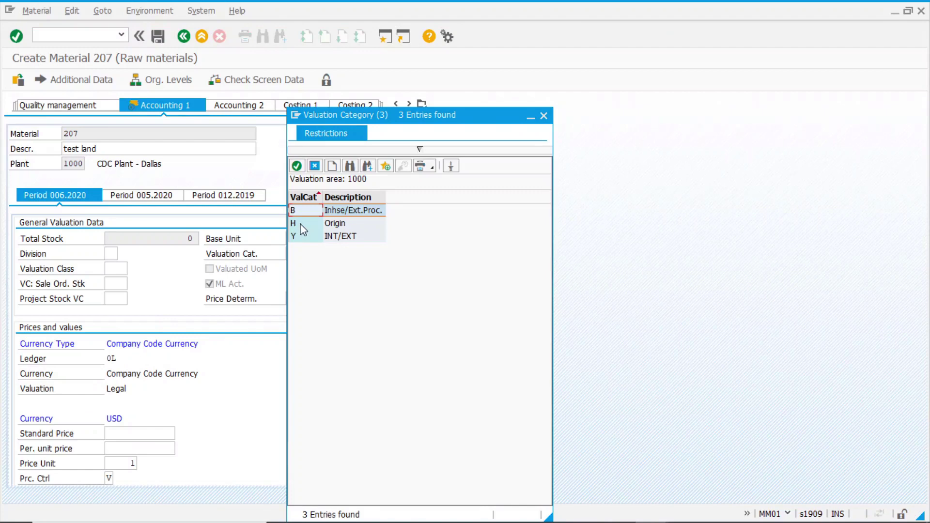
click(301, 223)
double_click(306, 224)
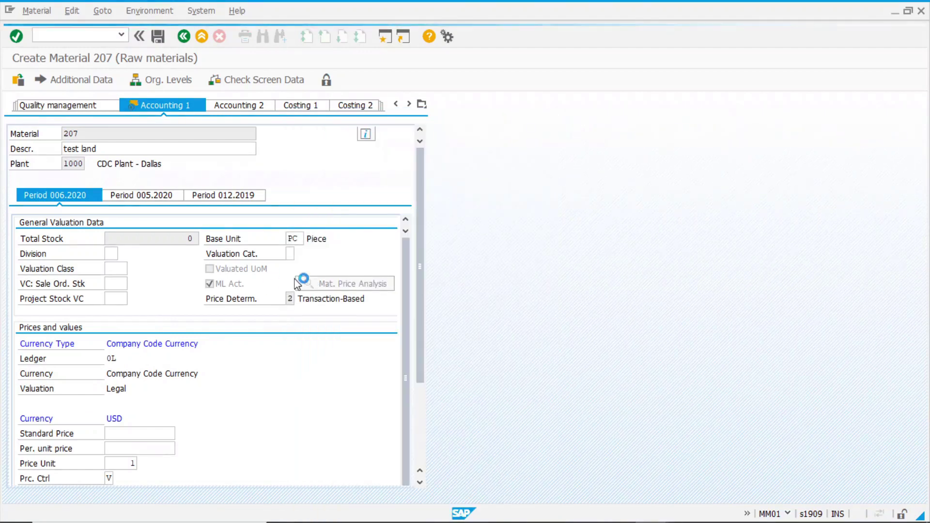
Enter valuation class 3000 and a periodic unit price of 10 USD for the new material, and save it
click(111, 269)
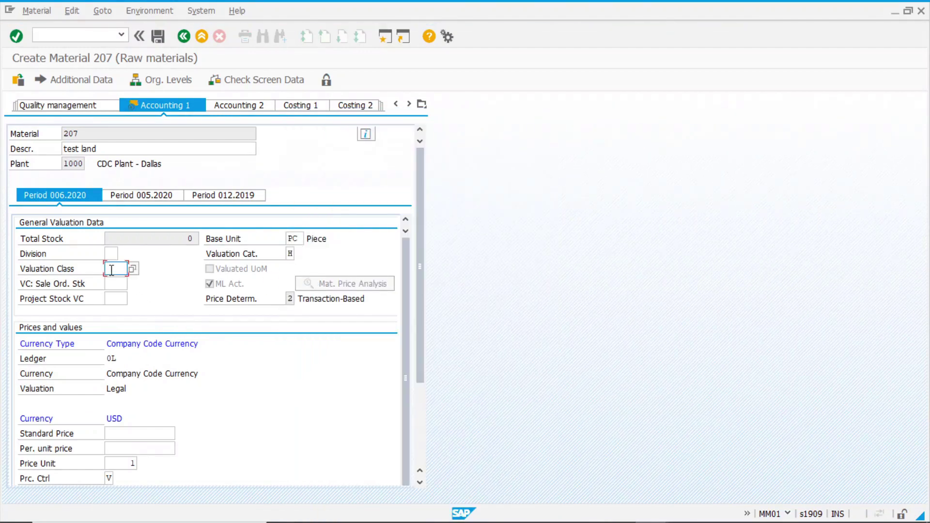
text(3000)
click(143, 451)
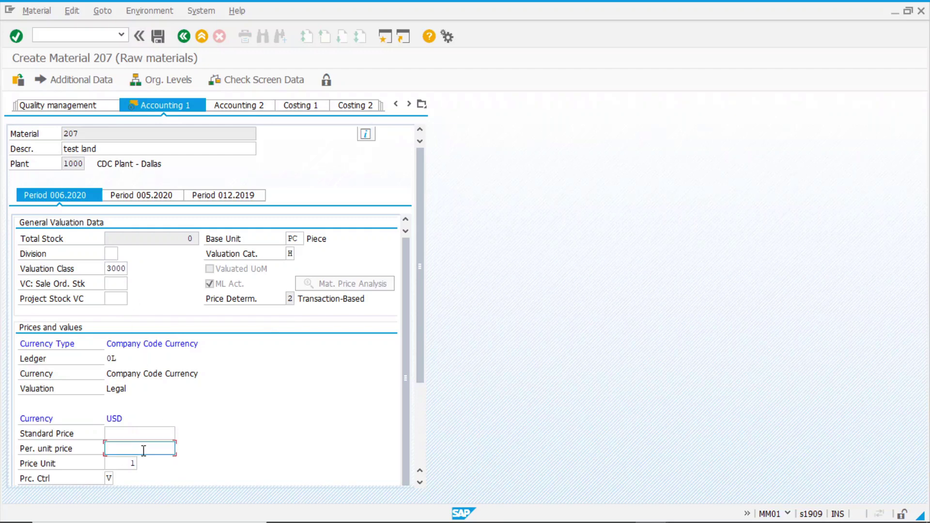
text(10)
key(Return)
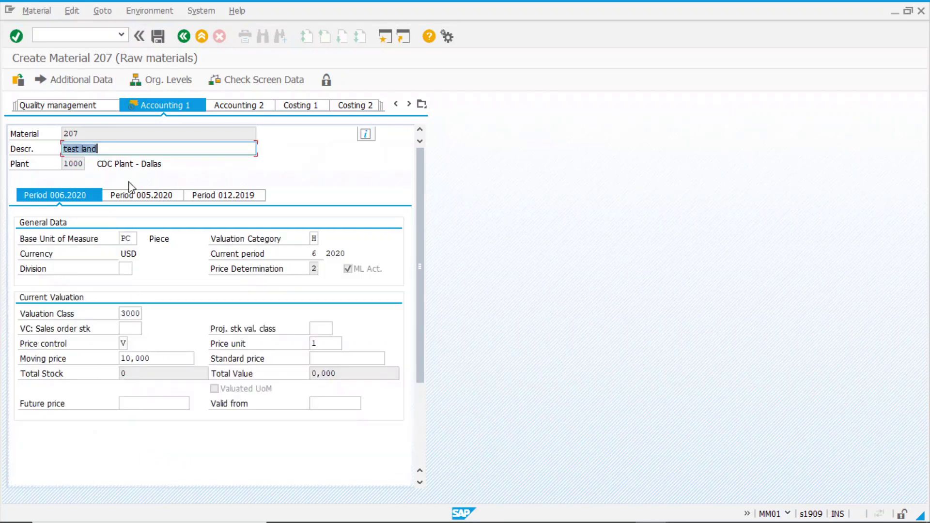
click(158, 36)
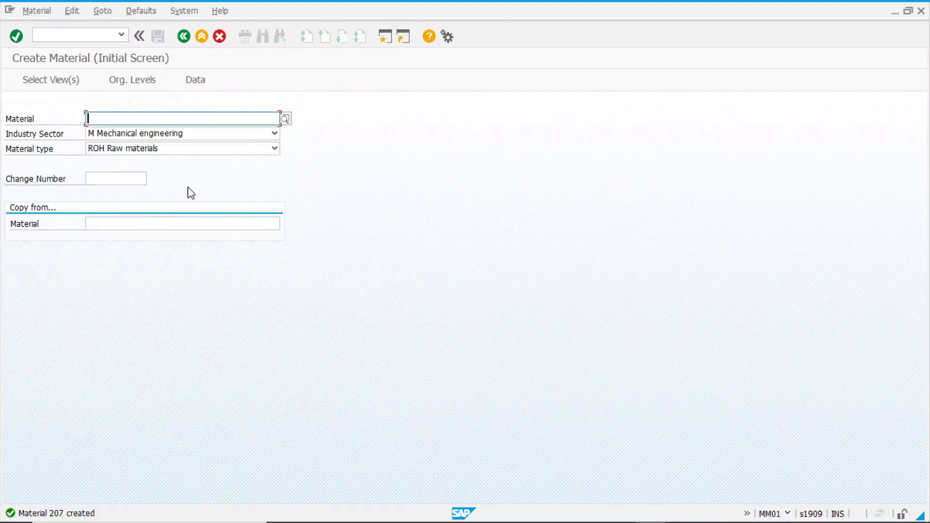
Extend material 207 with the Accounting 1 view for plant 1000 and valuation type LAND 1
text(207)
key(Return)
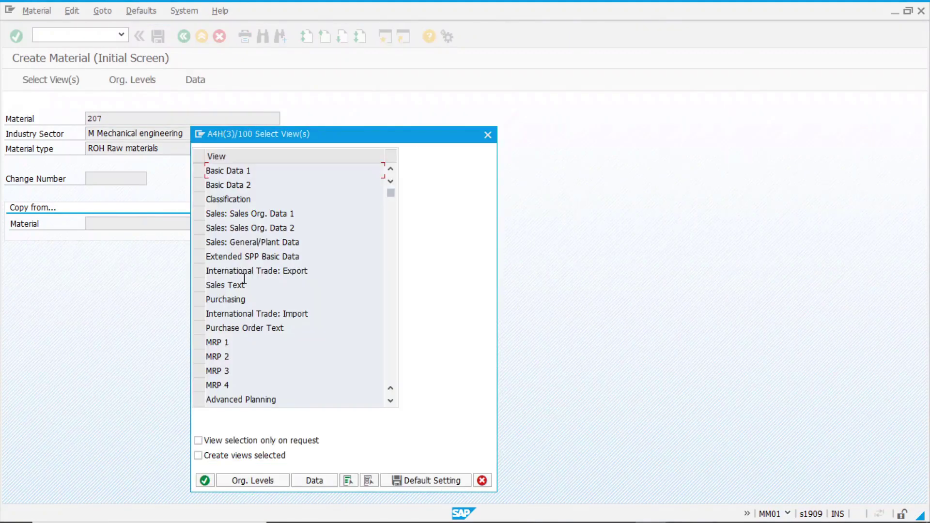
click(392, 374)
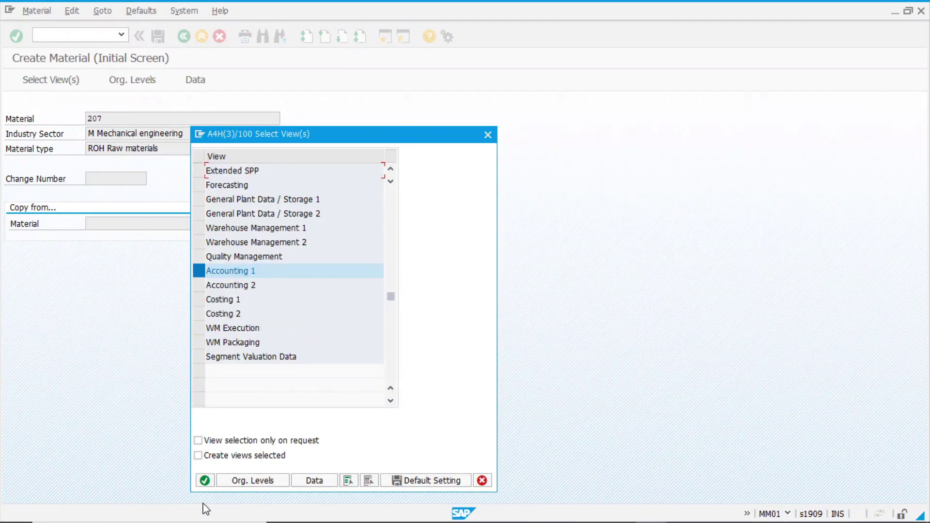
click(205, 480)
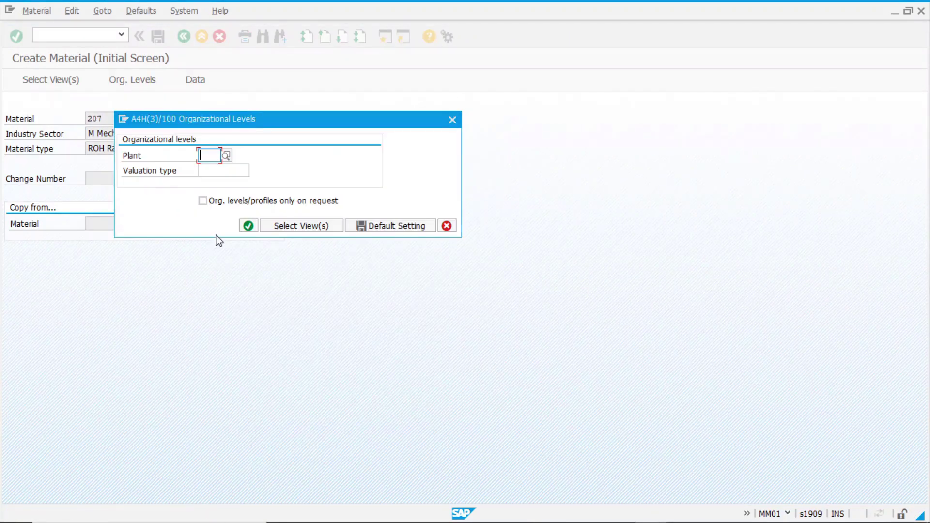
text(1000)
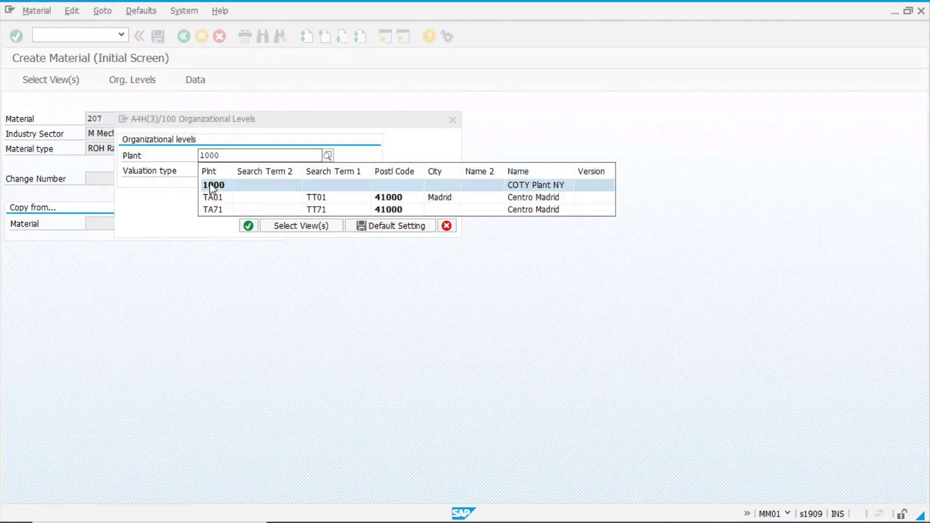
click(212, 187)
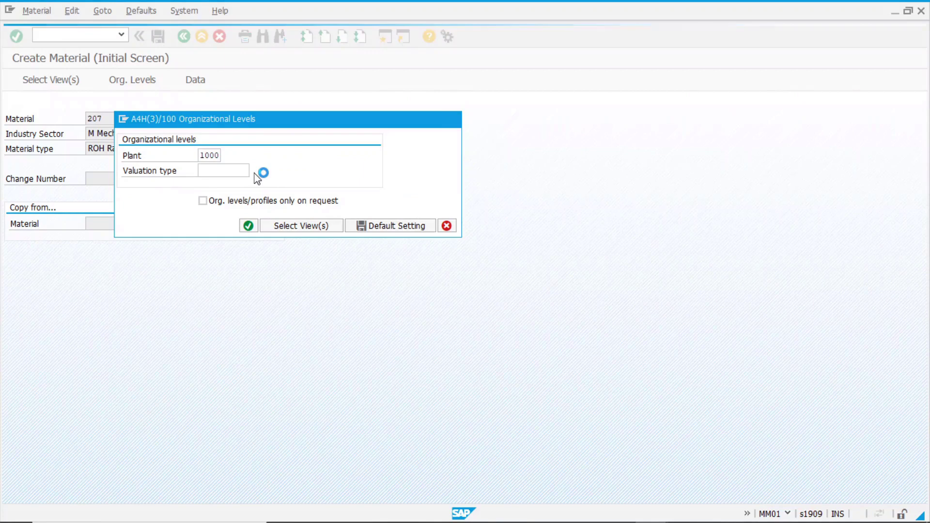
click(165, 199)
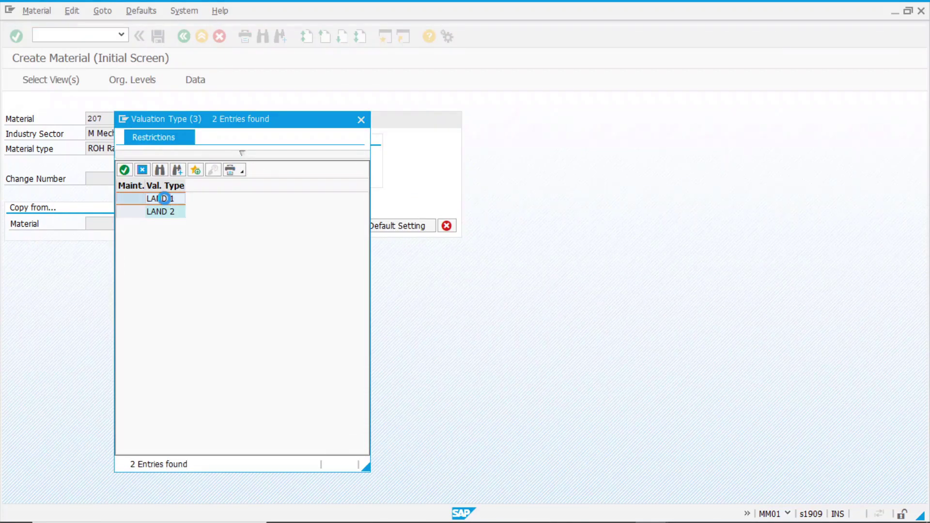
click(249, 226)
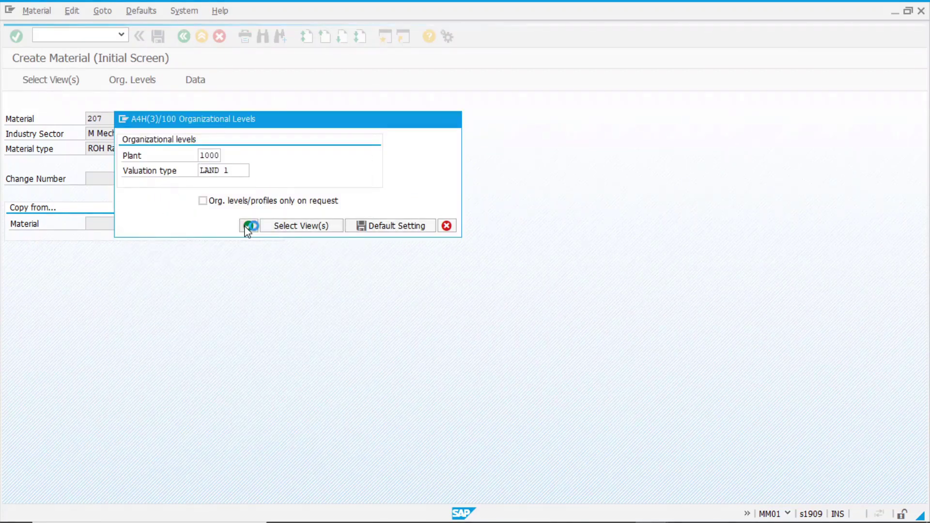
Enter valuation class 3000 and a periodic unit price of 10 USD for valuation type LAND 1, and save
click(118, 284)
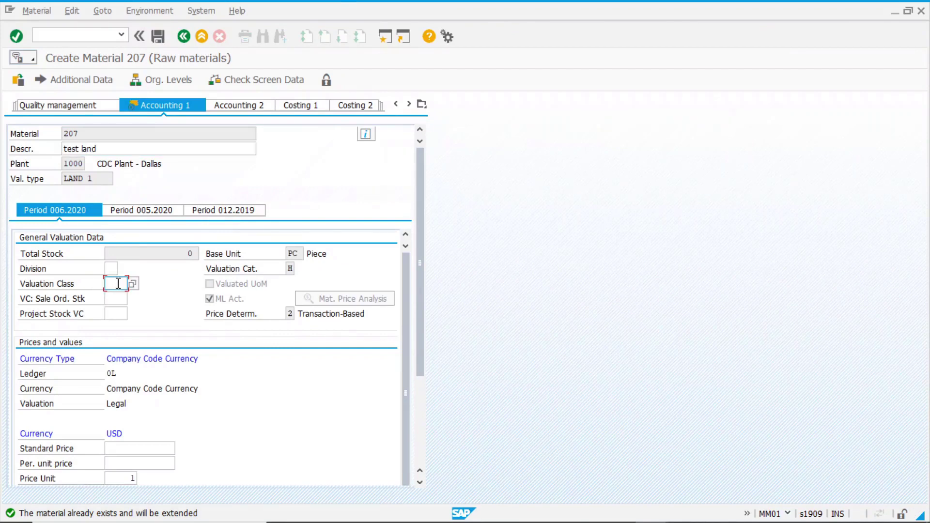
text(3000)
click(150, 466)
scroll(160, 467, down, 5)
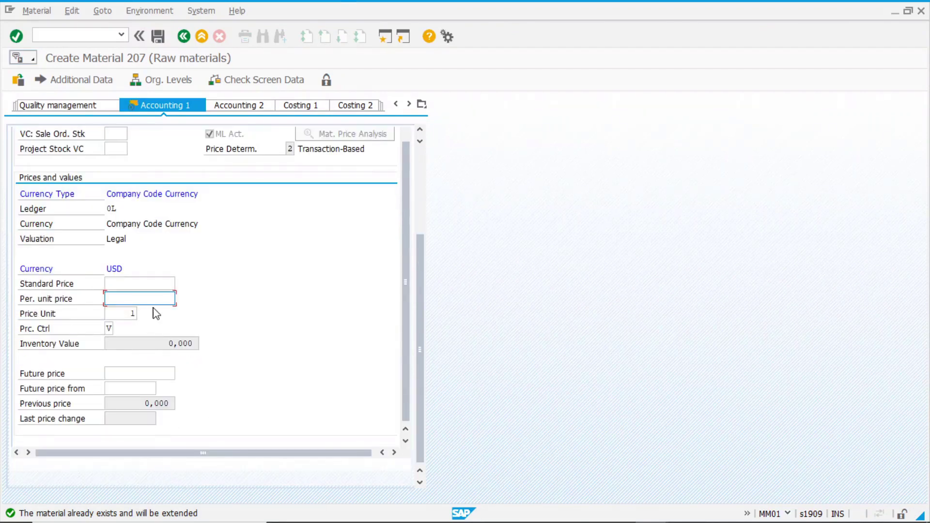
text(10)
key(Return)
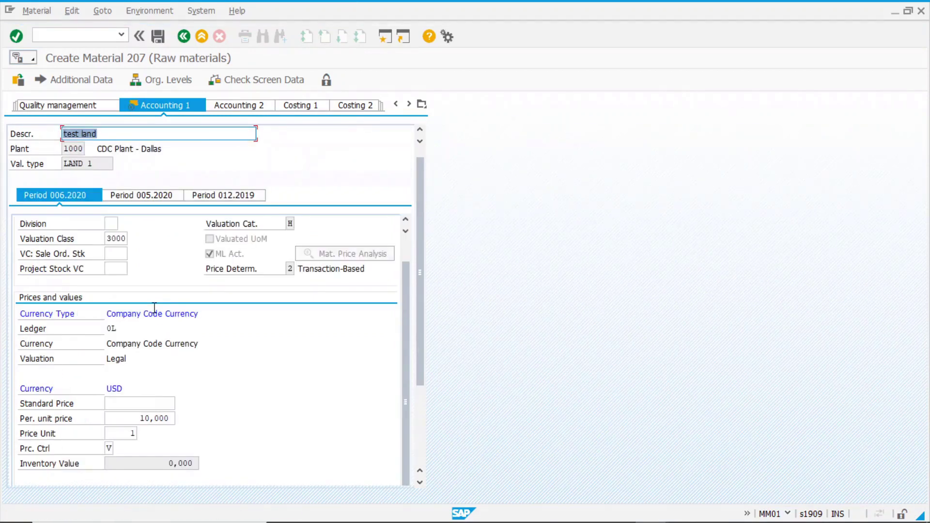
click(159, 38)
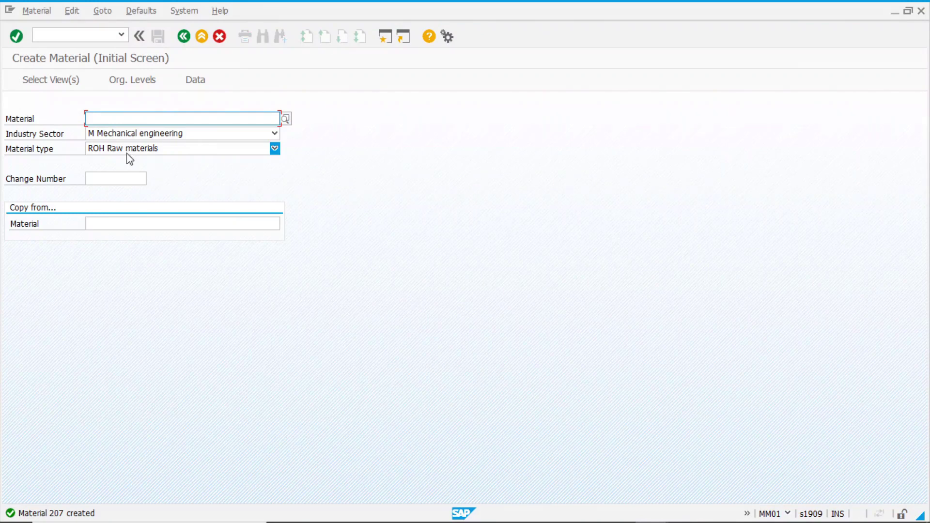
Extend material 207 with the Accounting 1 view for plant 1000 and valuation type LAND 2
text(207)
key(Return)
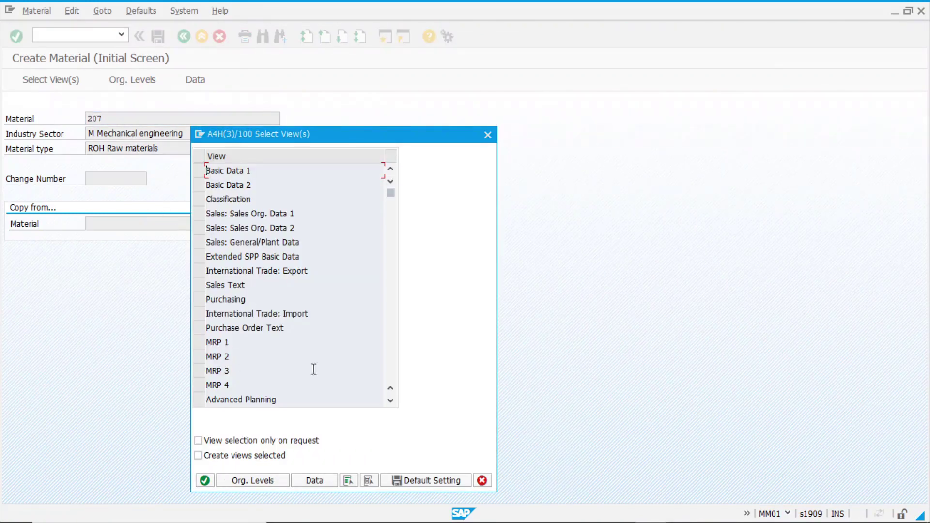
click(205, 480)
click(209, 155)
click(214, 168)
click(216, 170)
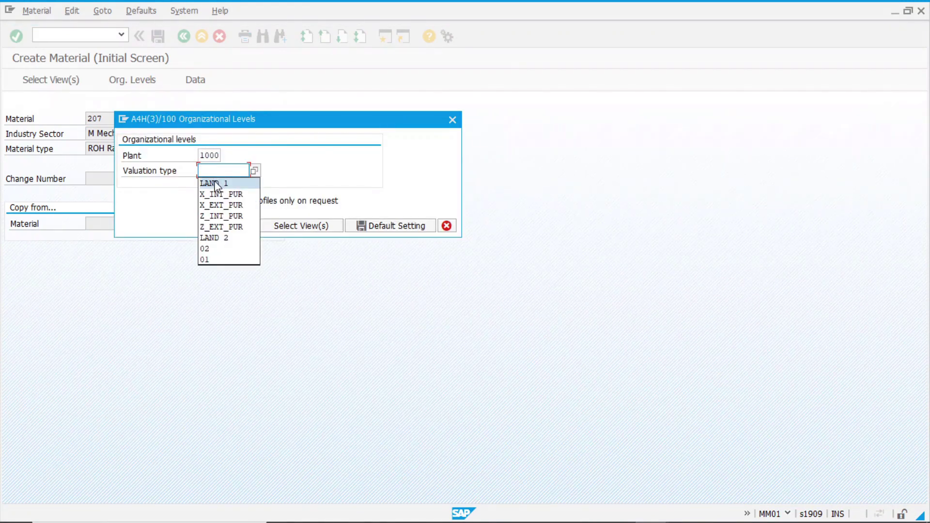
click(236, 238)
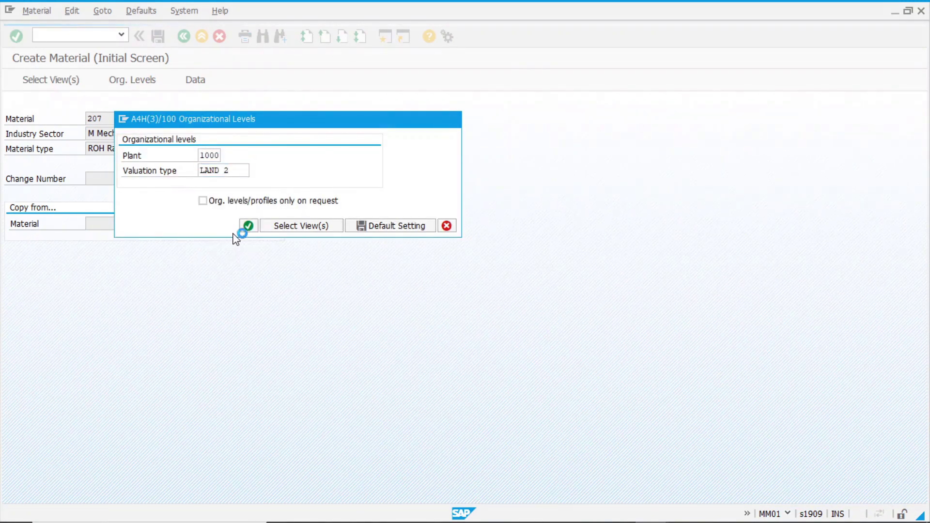
click(245, 227)
Enter valuation class 3000 and a periodic unit price of 5 USD for valuation type LAND 2, and save
click(113, 282)
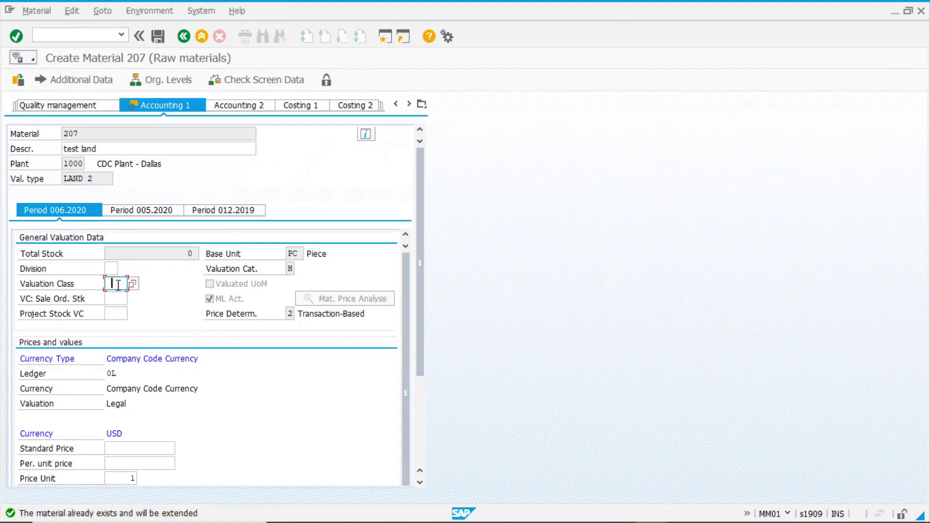
click(116, 297)
click(148, 463)
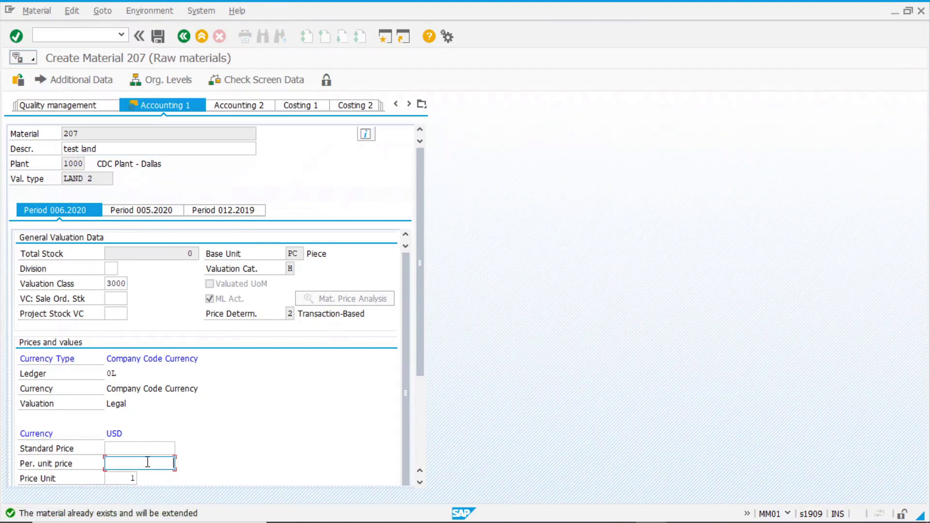
text(5)
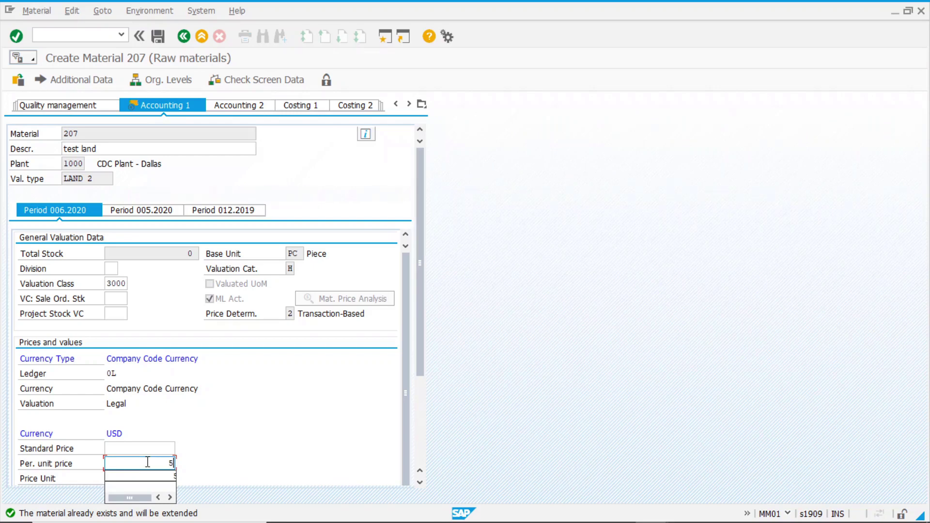
text(,000)
key(Return)
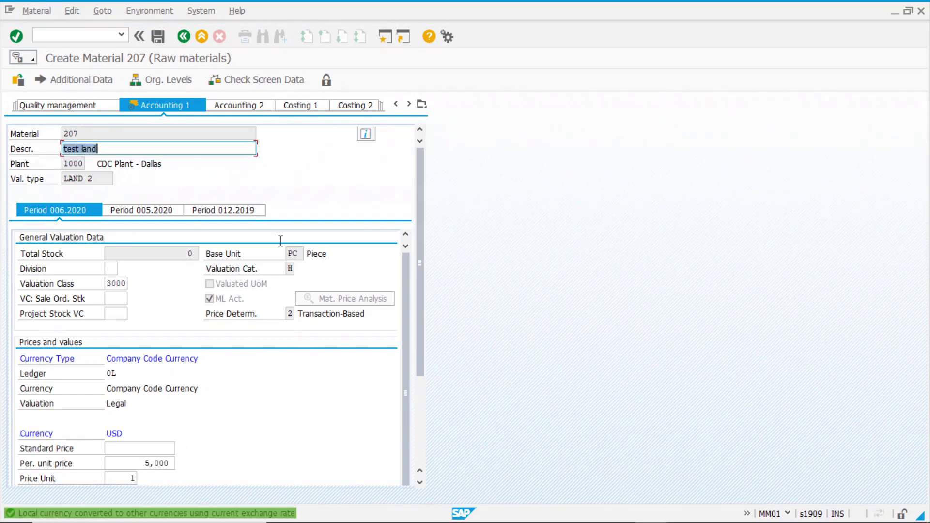
click(159, 38)
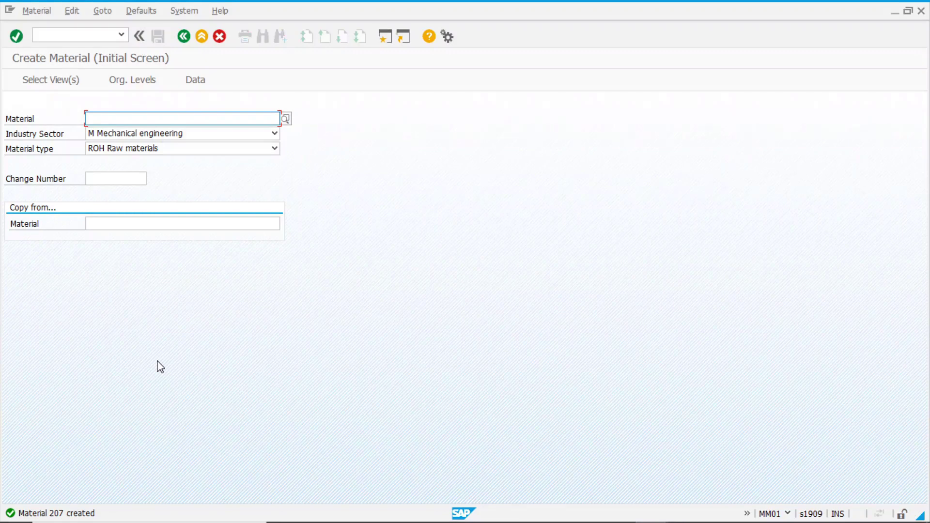
Start a new standard purchase order with transaction ME21N and enter the vendor number
click(83, 38)
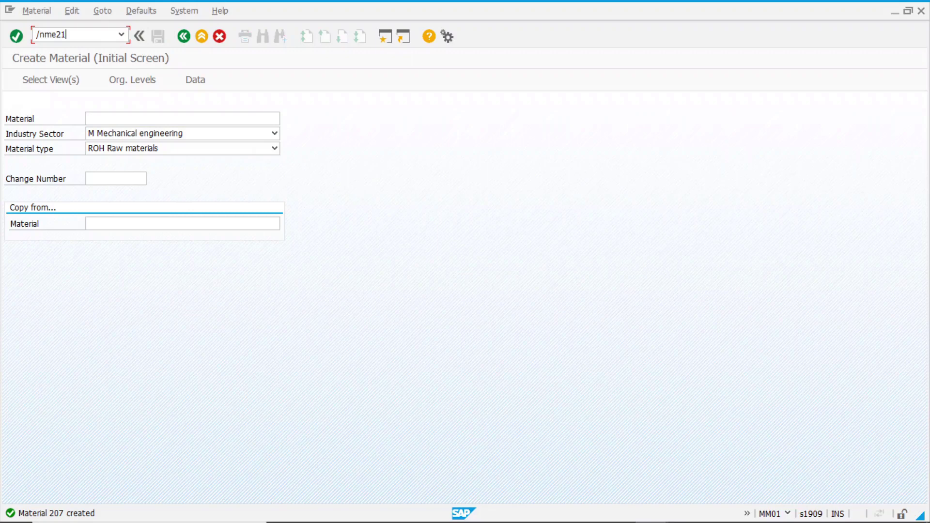
key(Return)
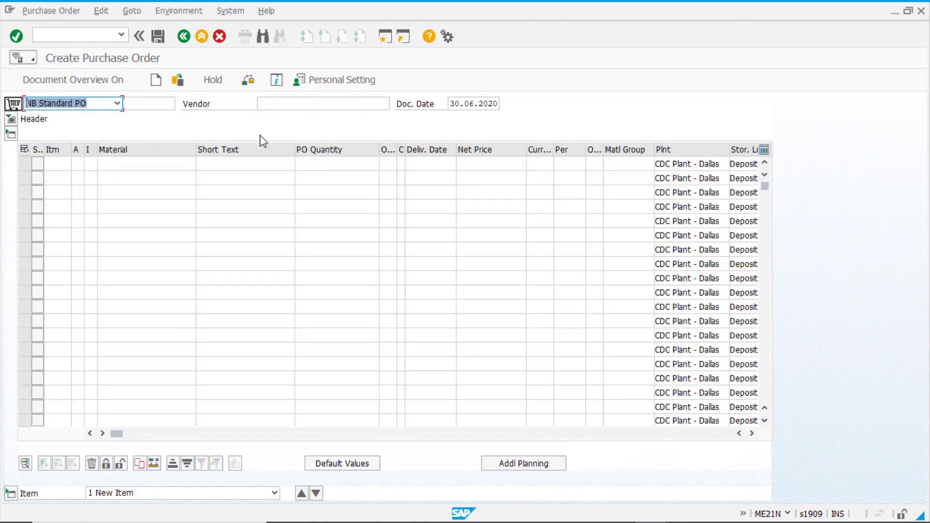
click(287, 103)
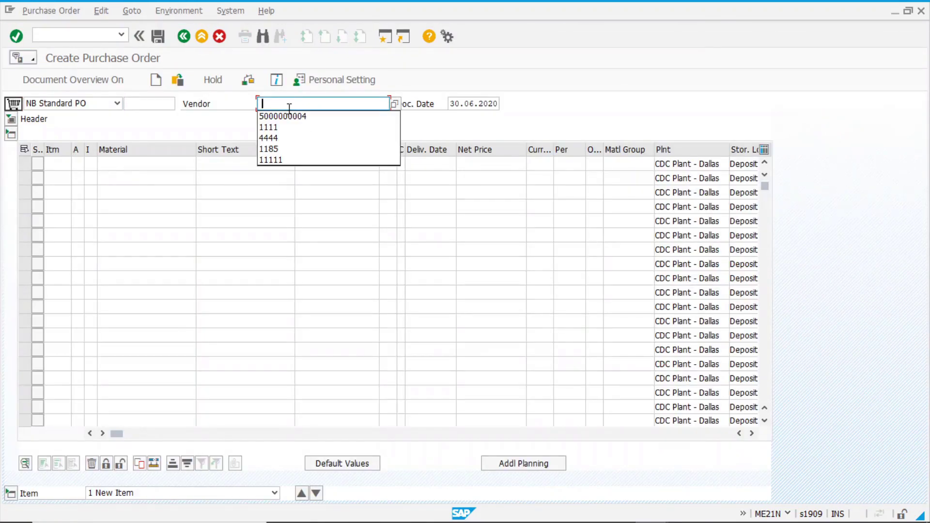
click(288, 115)
Add a purchase order item for material 207 with quantity 1 and net price 10
click(165, 163)
click(153, 173)
text(207)
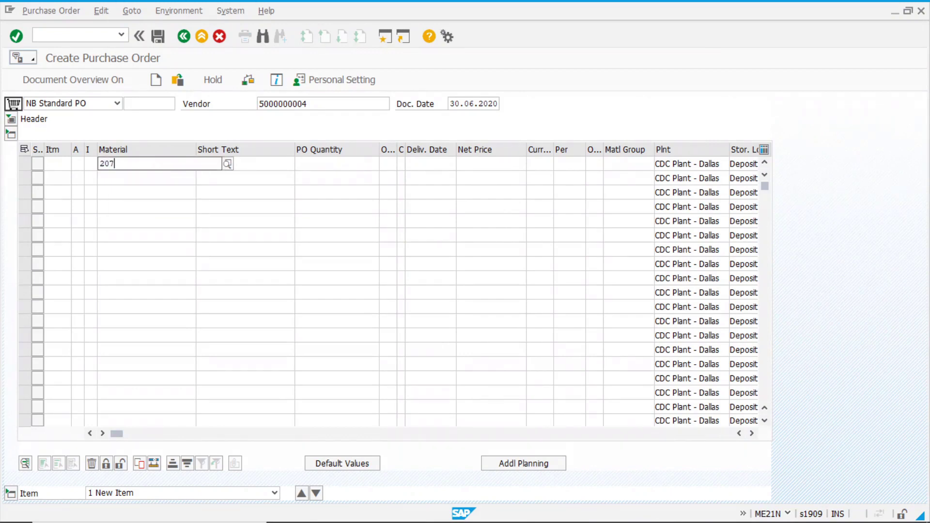
click(334, 164)
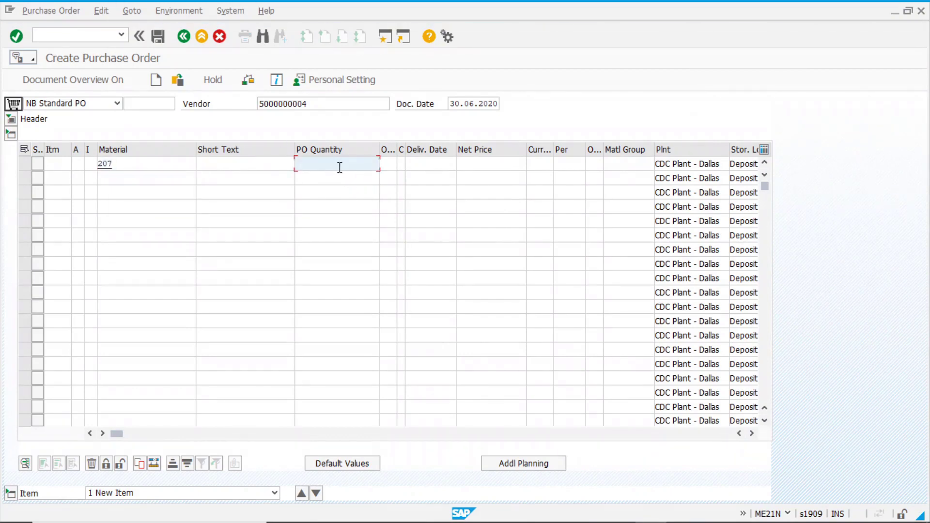
text(1)
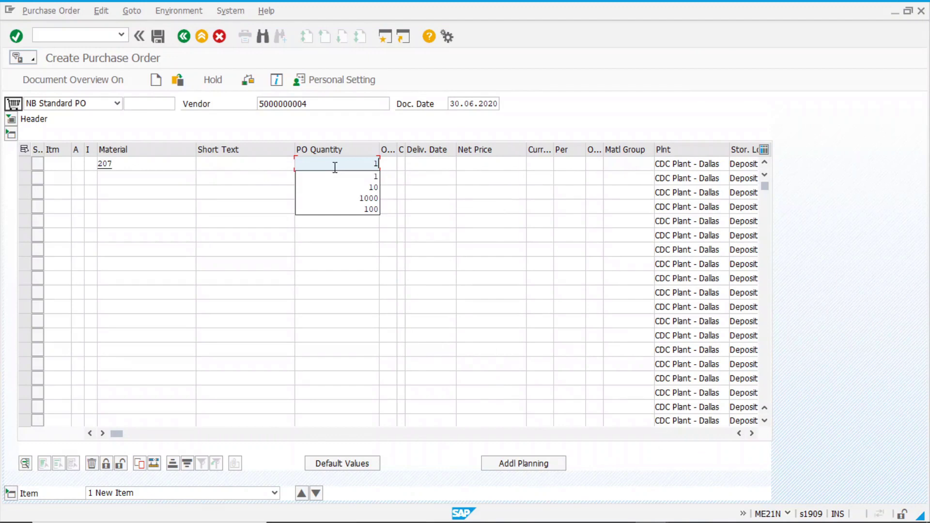
click(494, 164)
text(10)
key(Return)
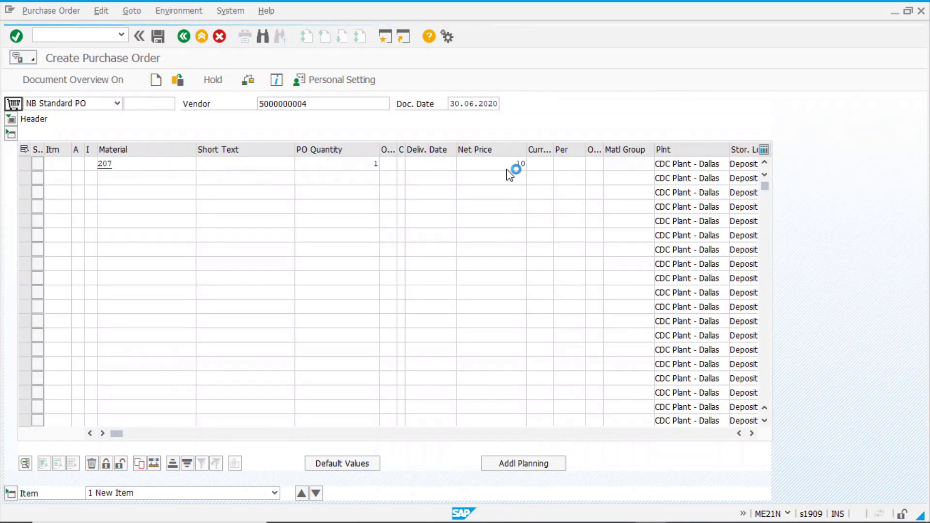
Set the first item's currency to USD and assign it valuation type LAND 1
text(usd)
key(Return)
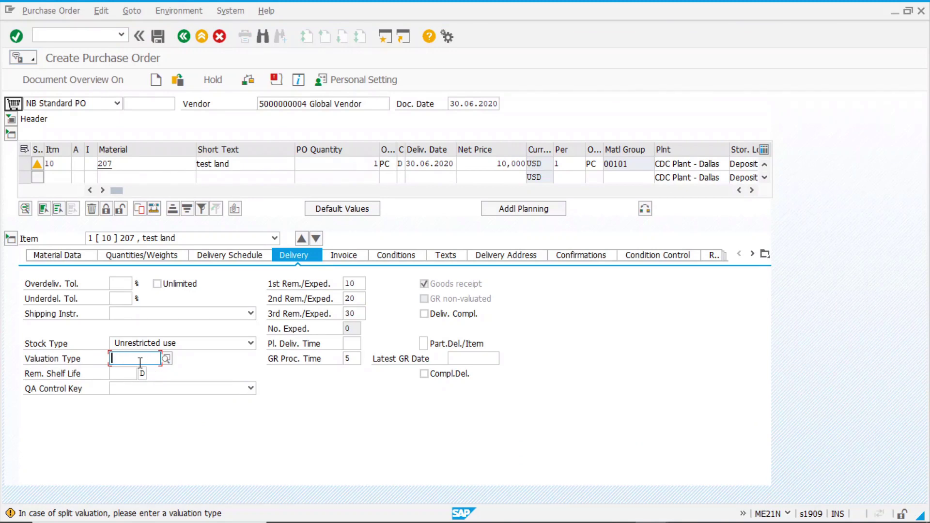
click(166, 359)
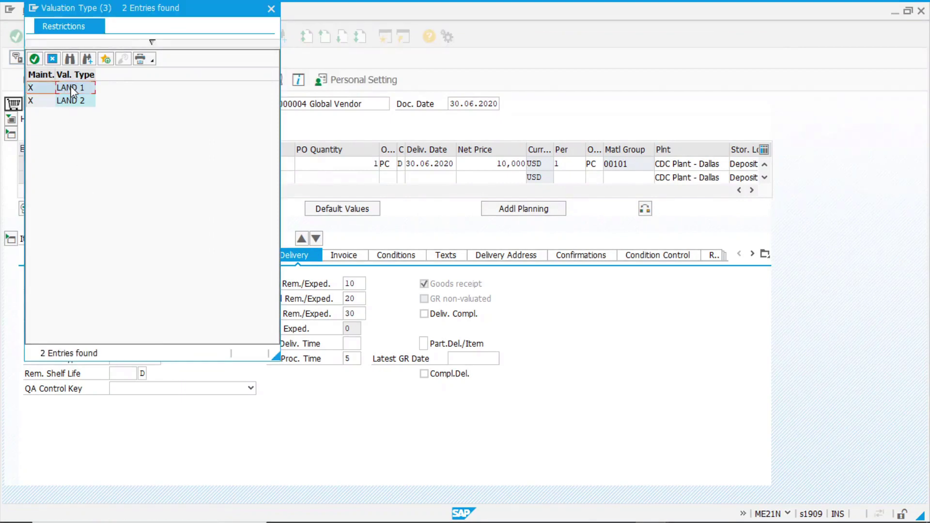
double_click(71, 89)
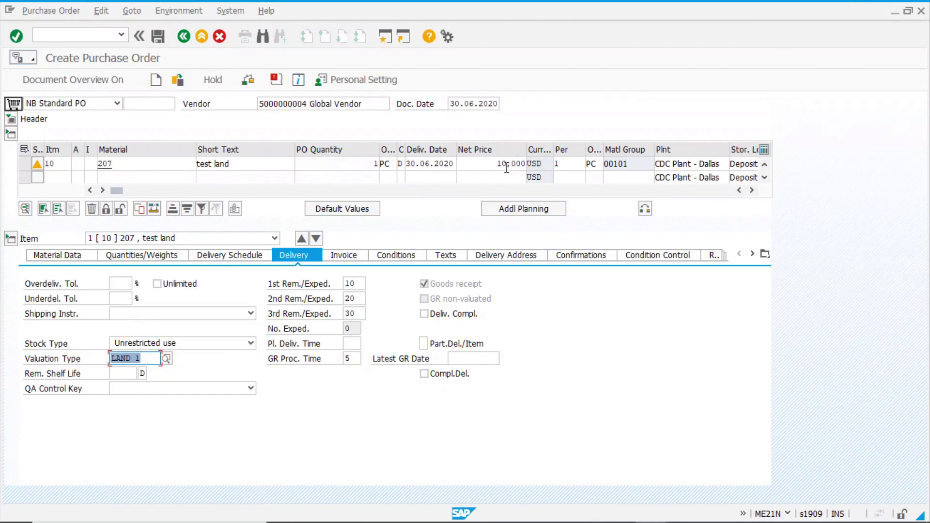
Add a second purchase order item for material 207 with quantity 1 and net price 8
click(129, 178)
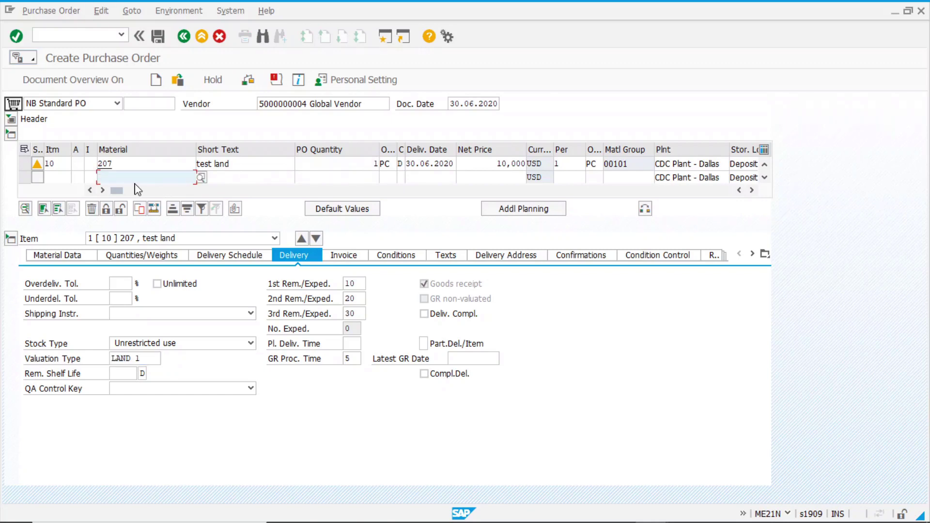
text(20)
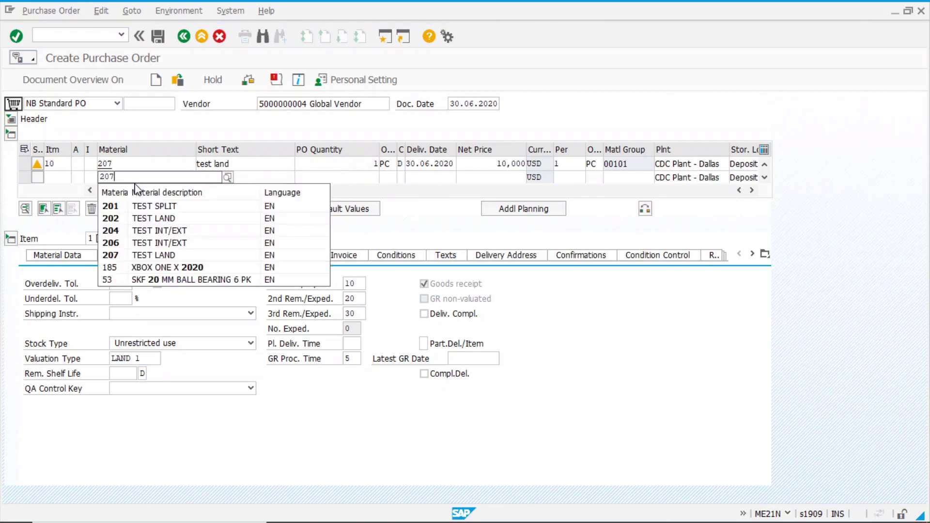
text(7)
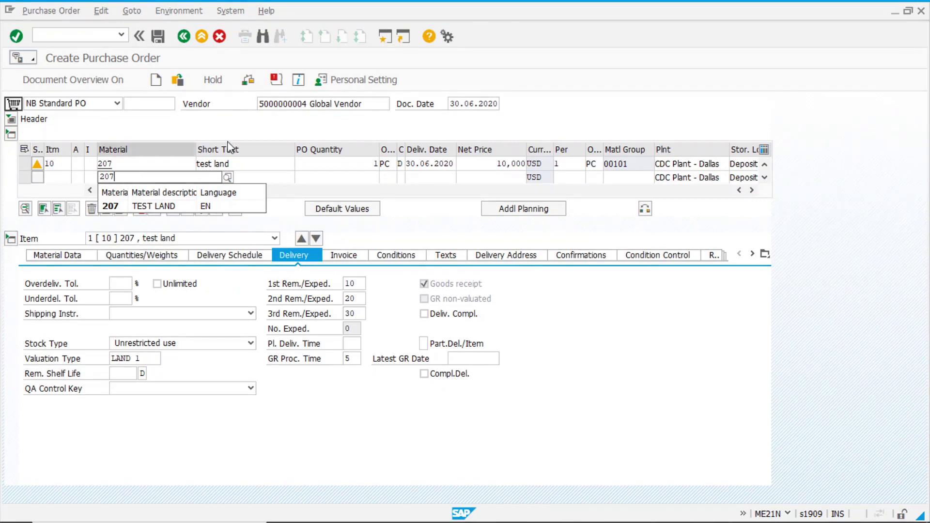
click(371, 179)
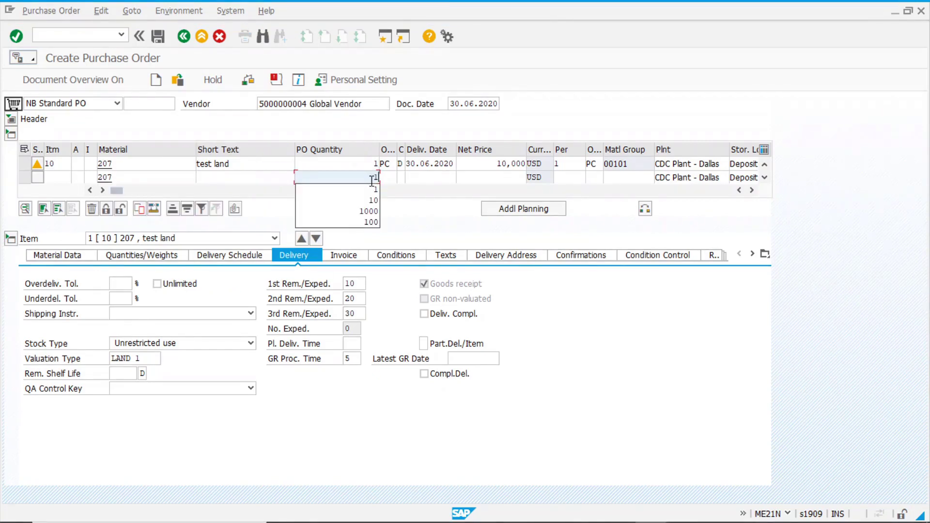
click(493, 176)
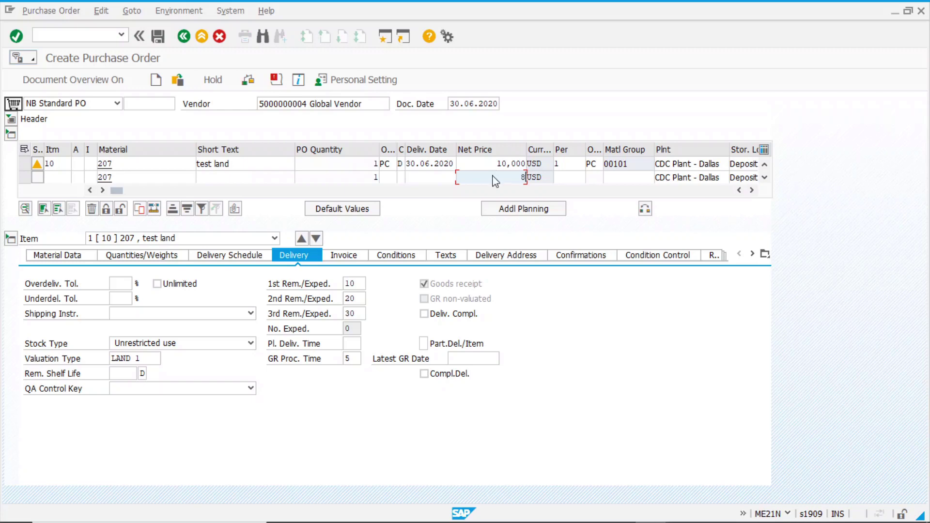
text(8)
key(Return)
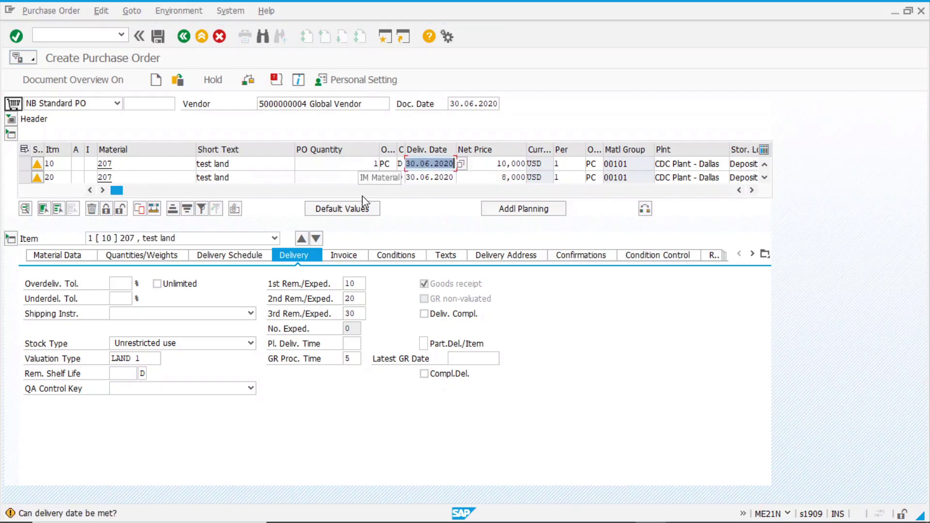
Assign valuation type LAND 1 to item 20 and save the purchase order
click(316, 239)
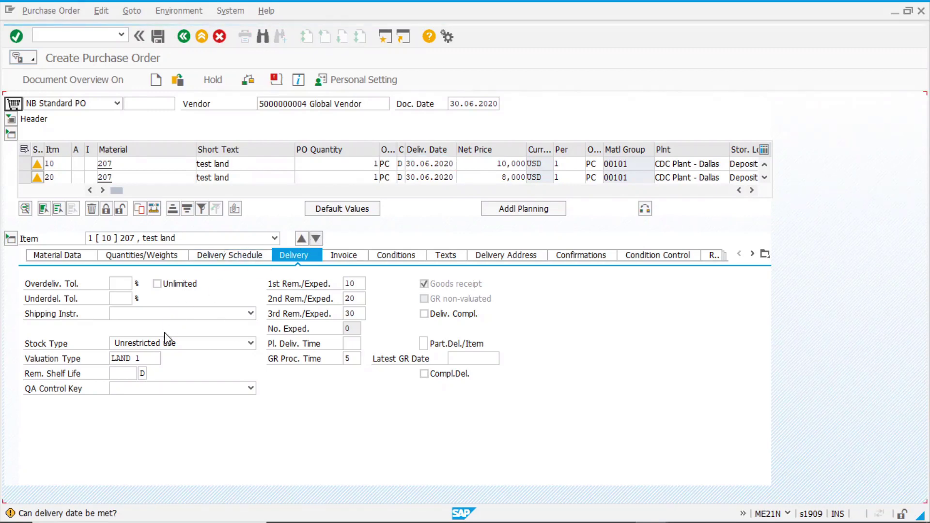
click(146, 360)
click(166, 360)
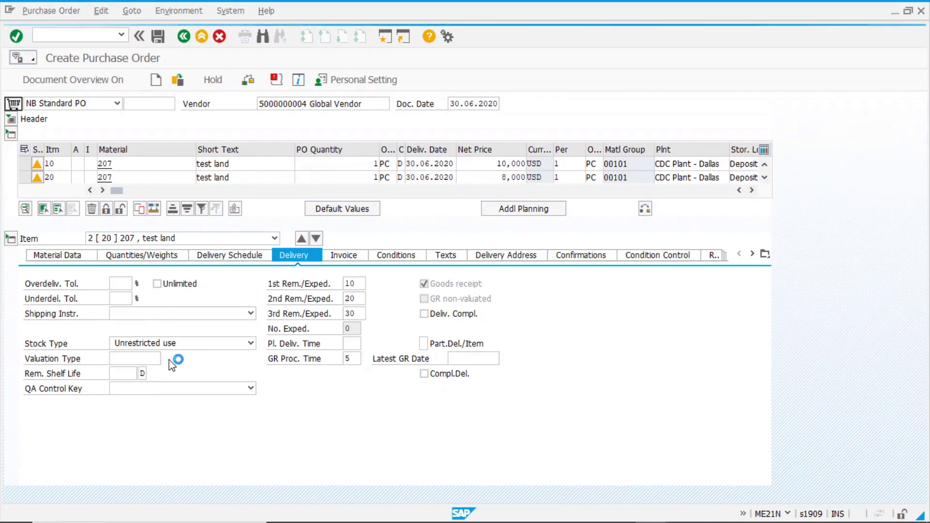
double_click(72, 87)
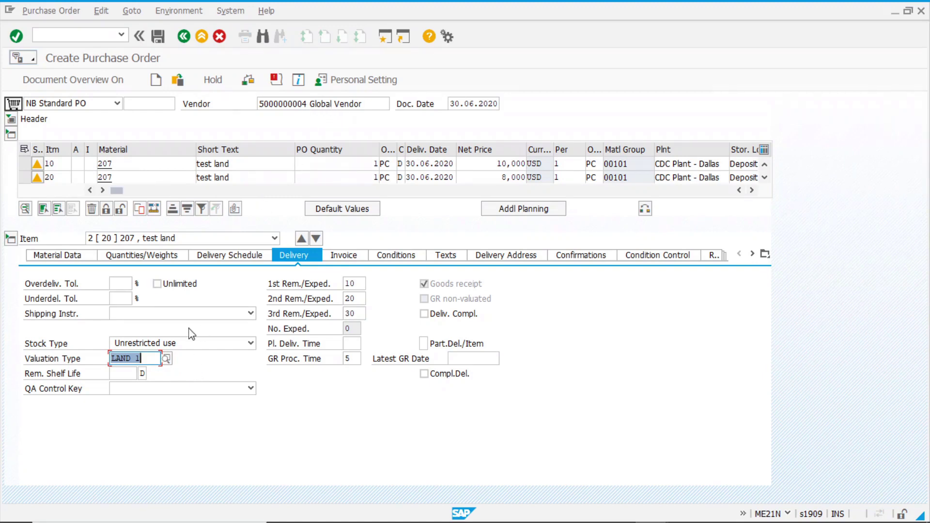
click(499, 165)
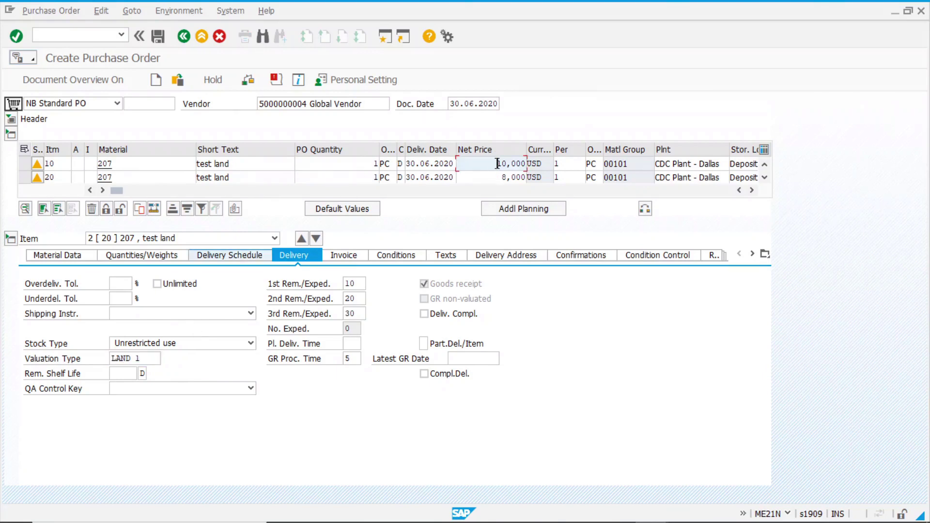
click(497, 175)
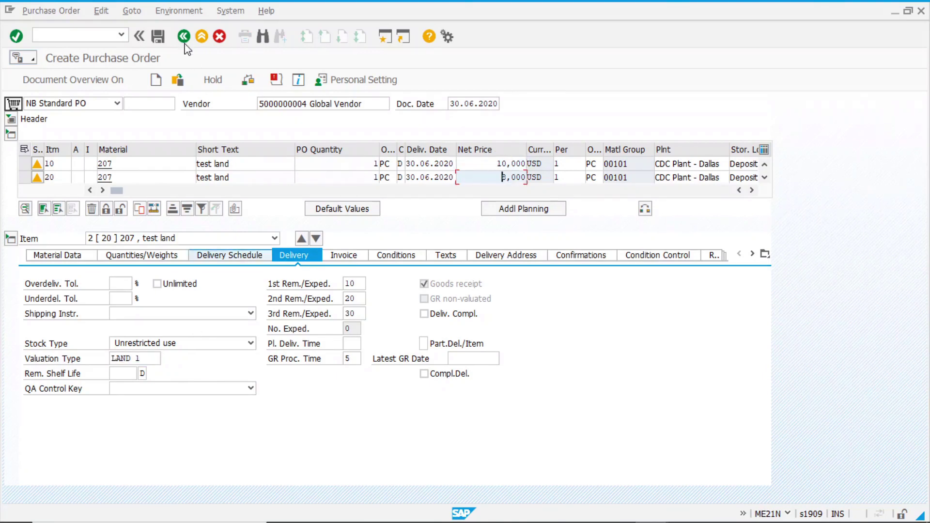
click(158, 42)
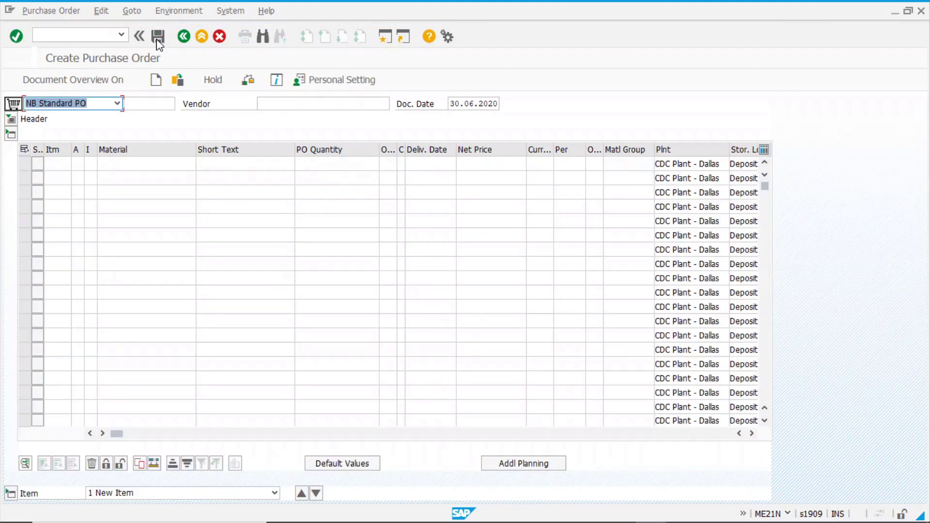
Enter the same vendor number in the new, empty standard purchase order
click(312, 104)
click(314, 107)
key(Down)
key(Return)
Add an item for material 207 with quantity 1 to the new purchase order
click(158, 163)
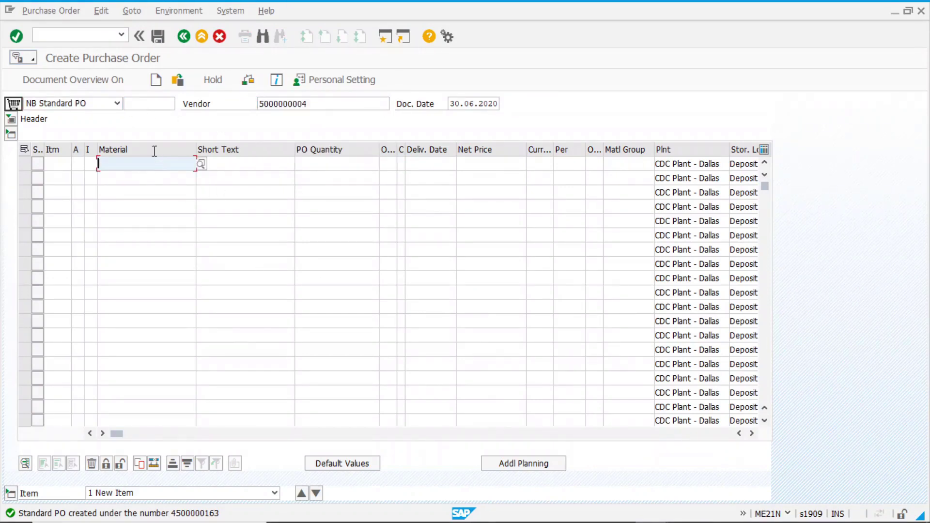
text(207)
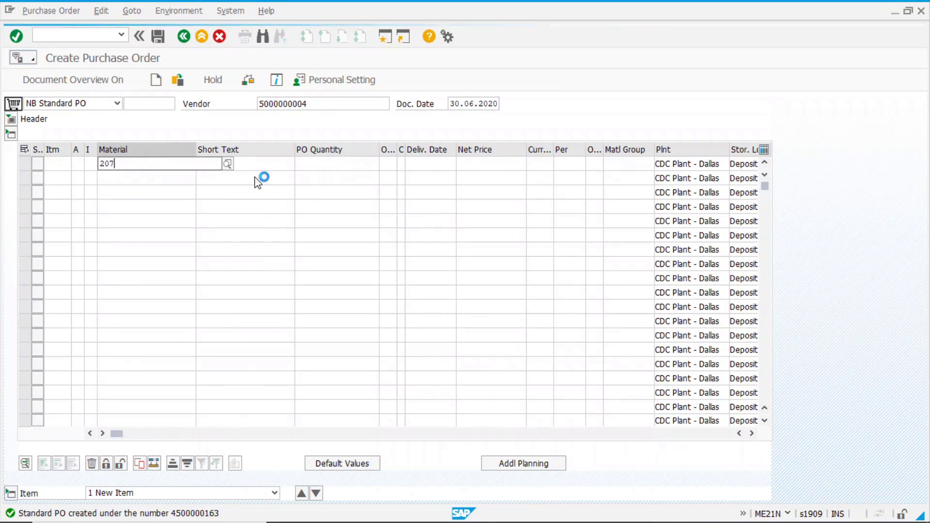
click(324, 171)
key(Return)
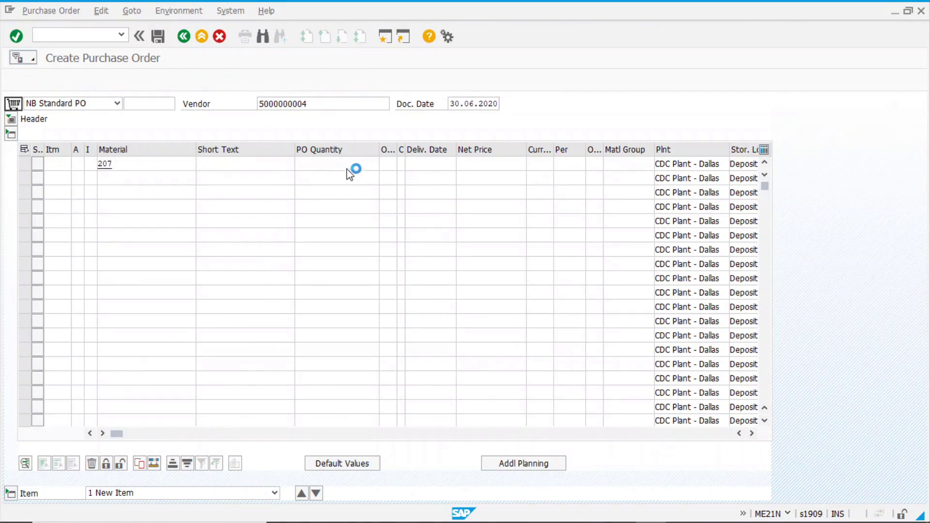
text(1)
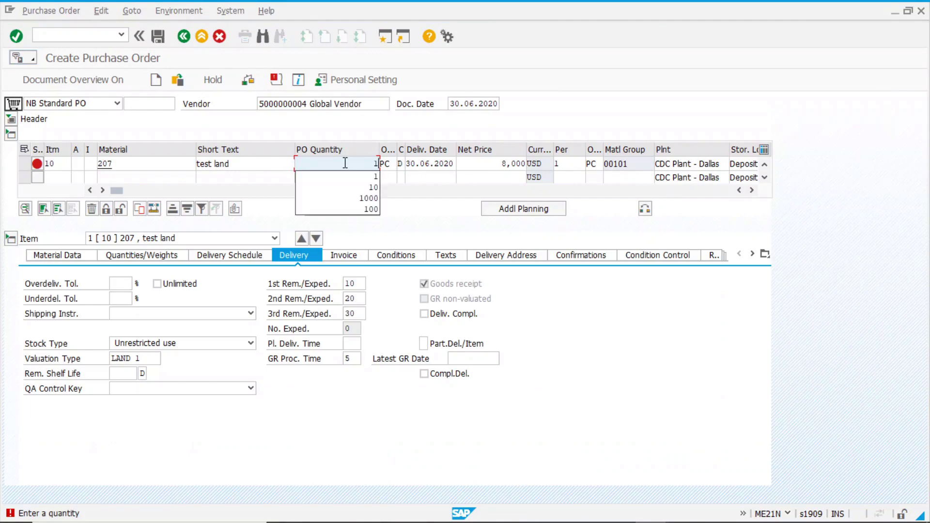
double_click(468, 164)
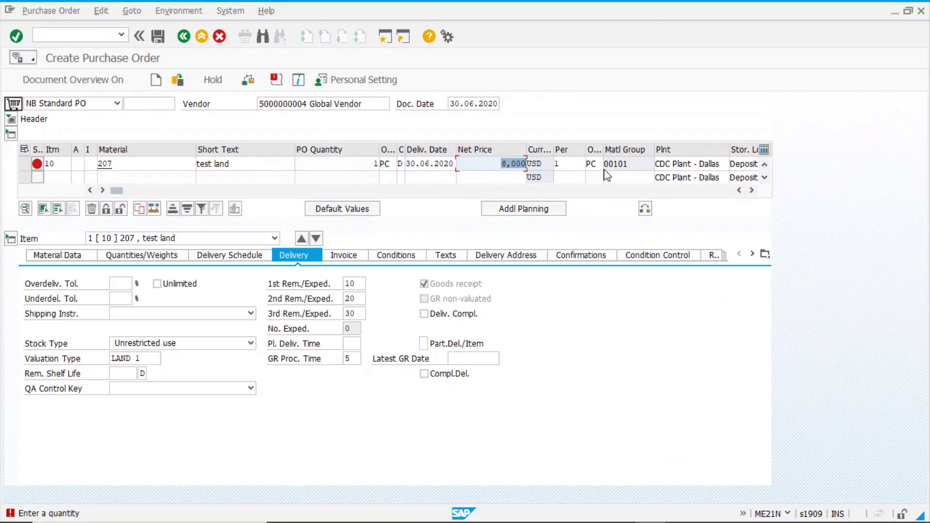
key(Return)
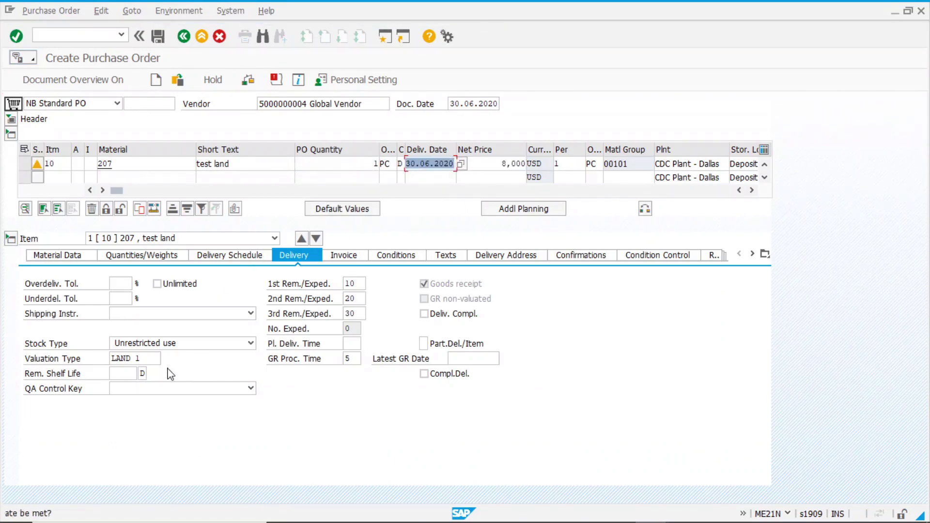
Set the item's valuation type to LAND 2 and its net price to 5 USD, and save the purchase order
click(148, 358)
click(167, 359)
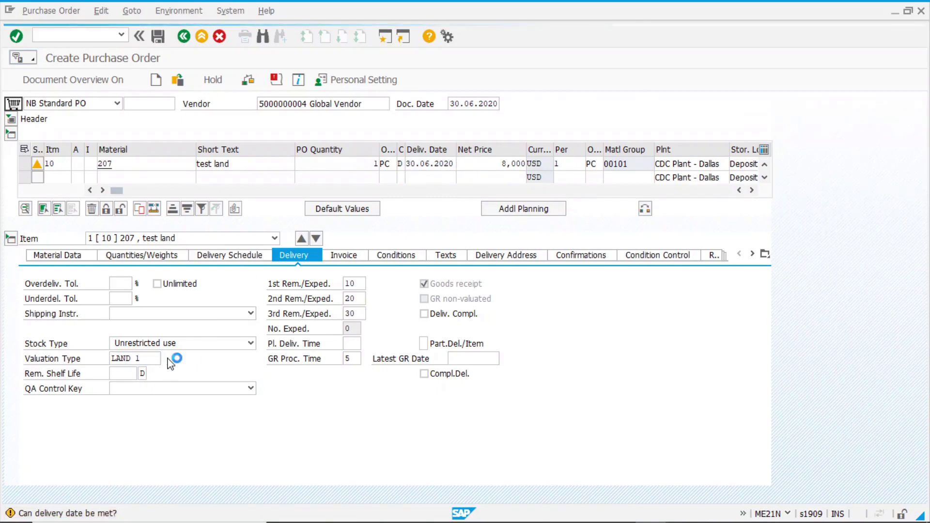
double_click(78, 99)
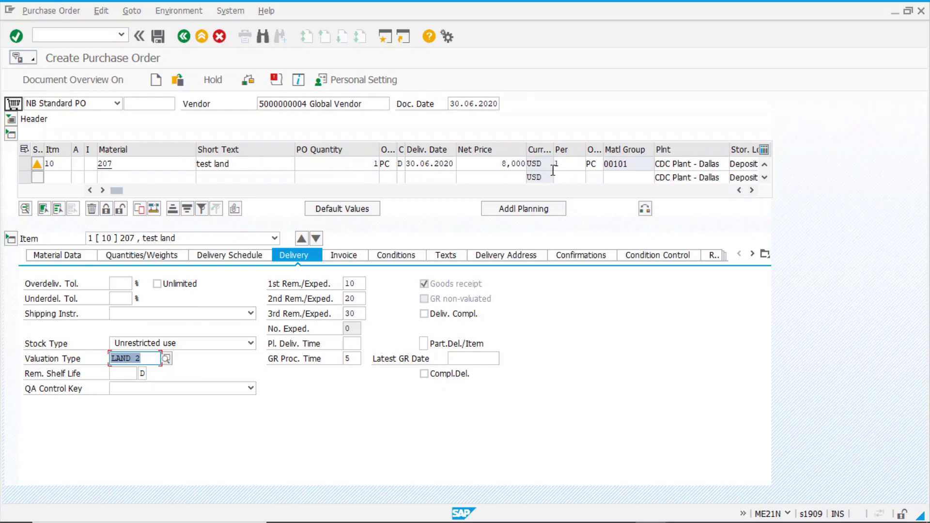
click(496, 165)
text(5000)
key(Return)
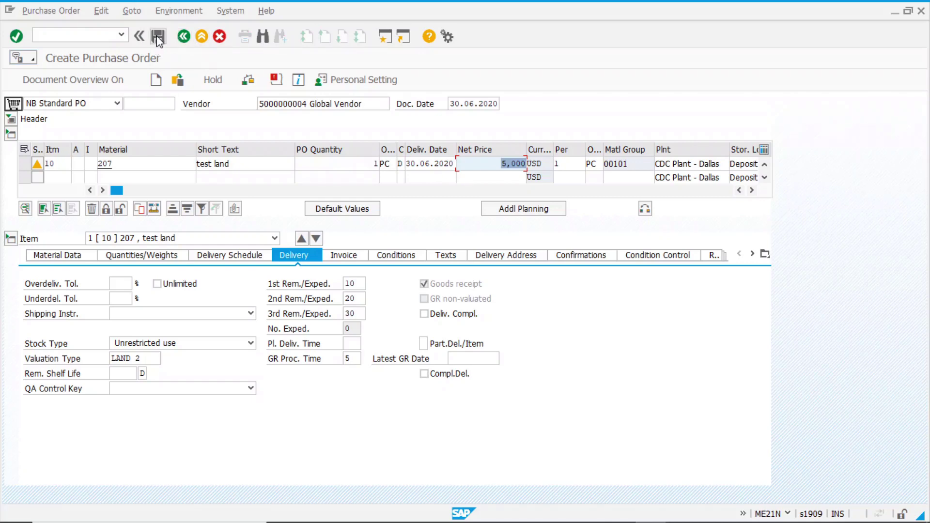
click(157, 39)
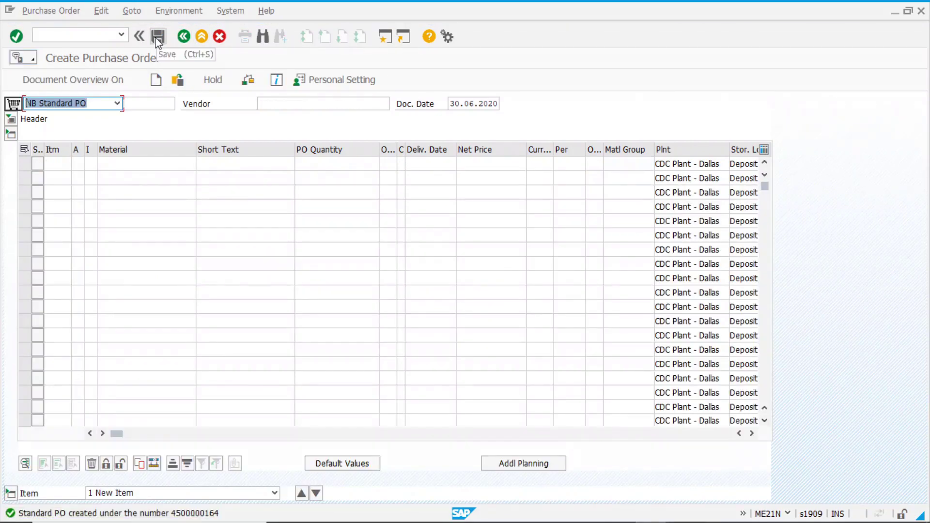
Open transaction MIGO and set the goods receipt reference to R01 Purchase Order
click(79, 39)
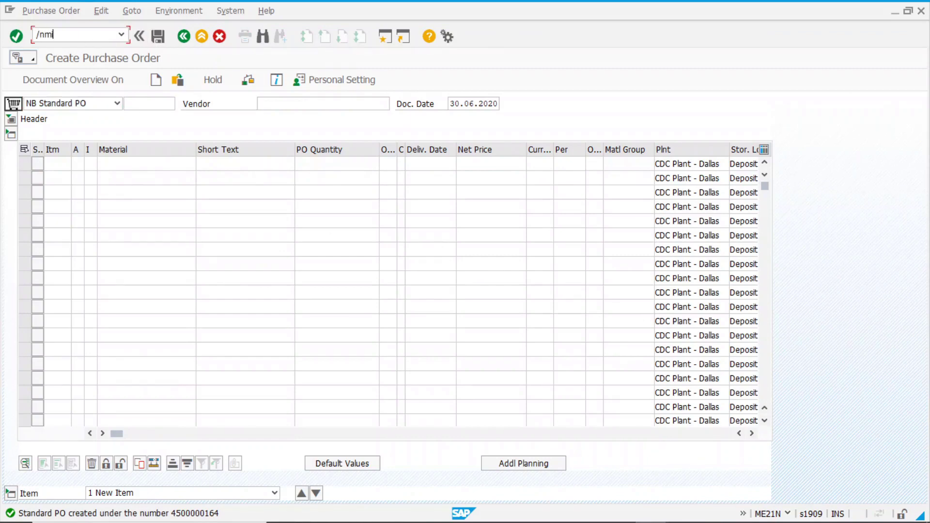
text(/nmigo)
key(Return)
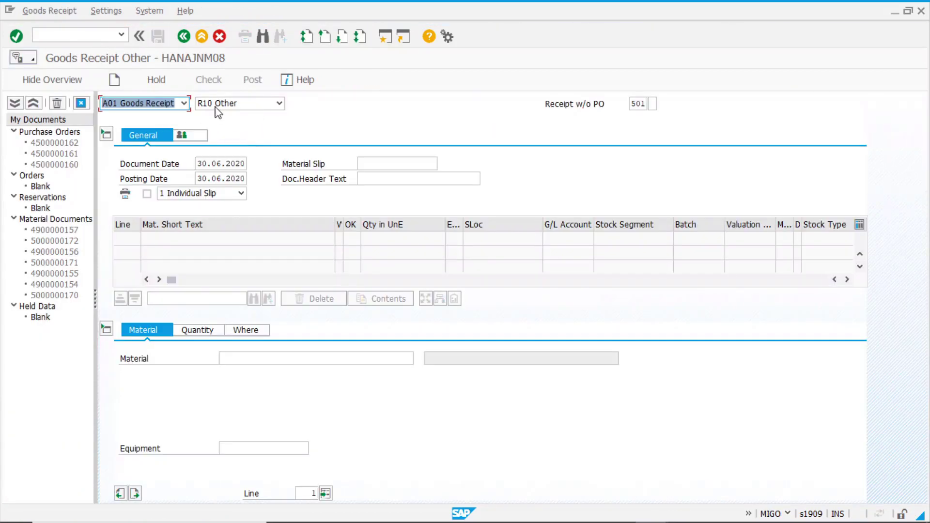
click(220, 106)
click(219, 115)
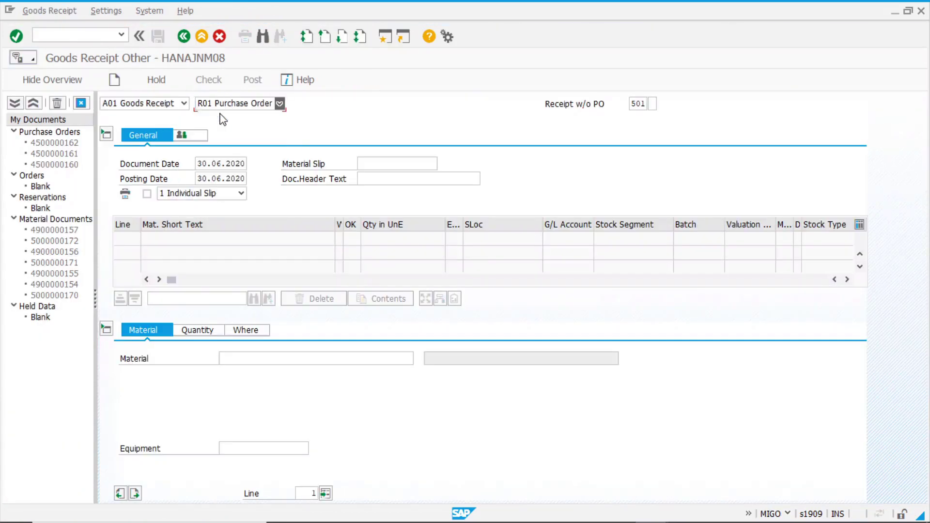
Load the purchase order with the two LAND 1 items by its number and post its goods receipt
click(314, 104)
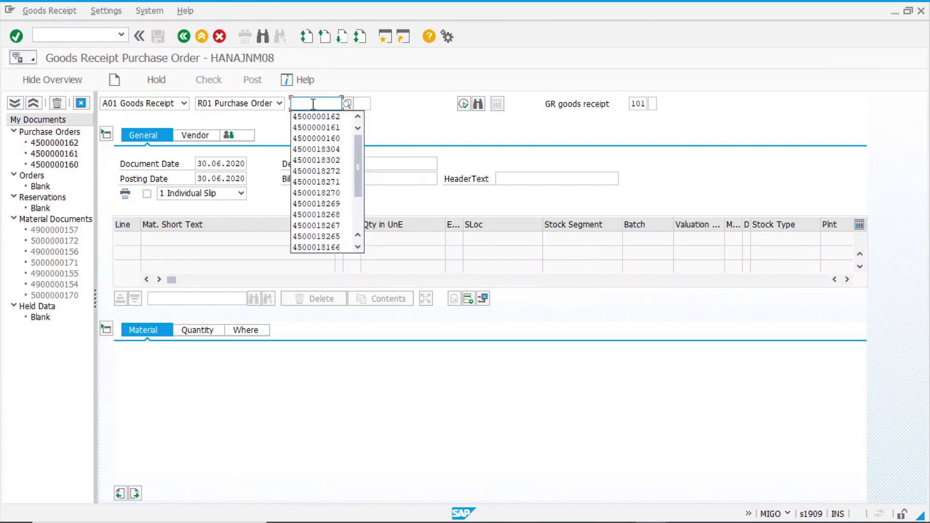
text(4500000163)
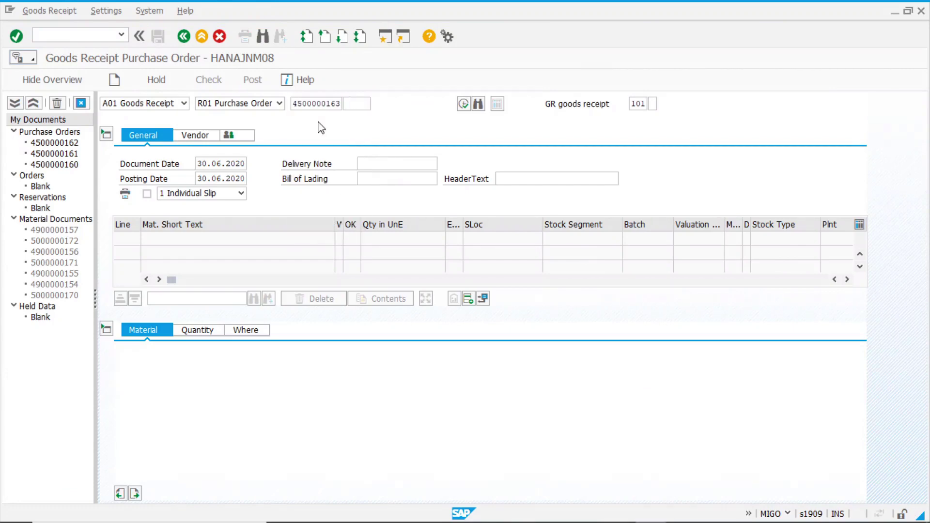
key(Return)
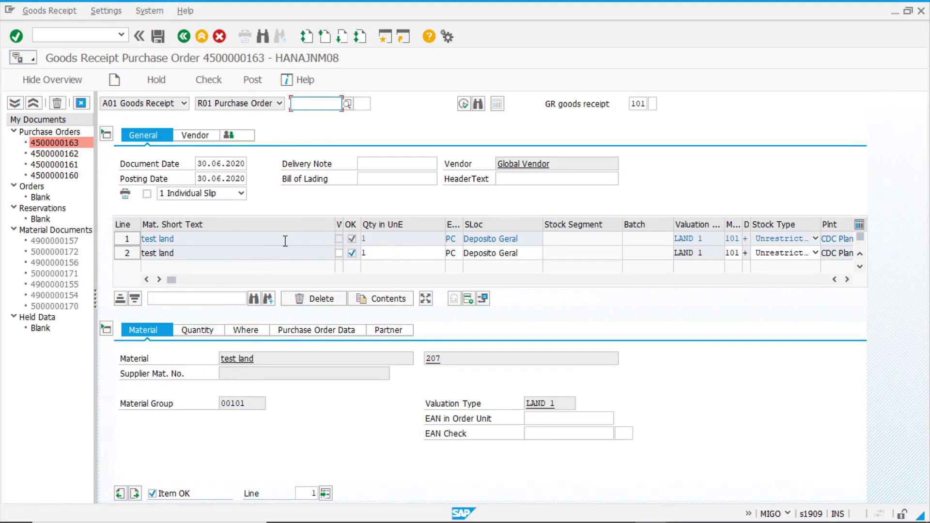
click(255, 81)
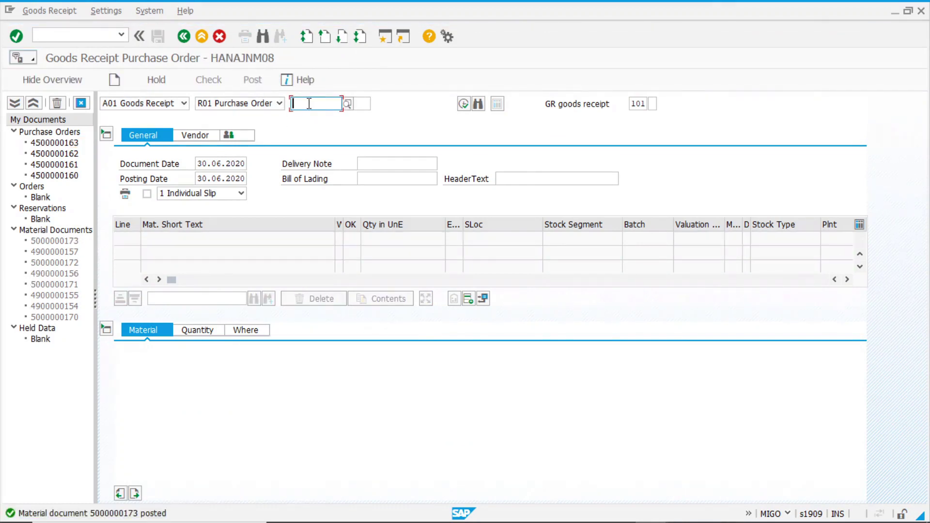
Load the purchase order with the LAND 2 item by its number and post its goods receipt
text(4500000163)
key(Return)
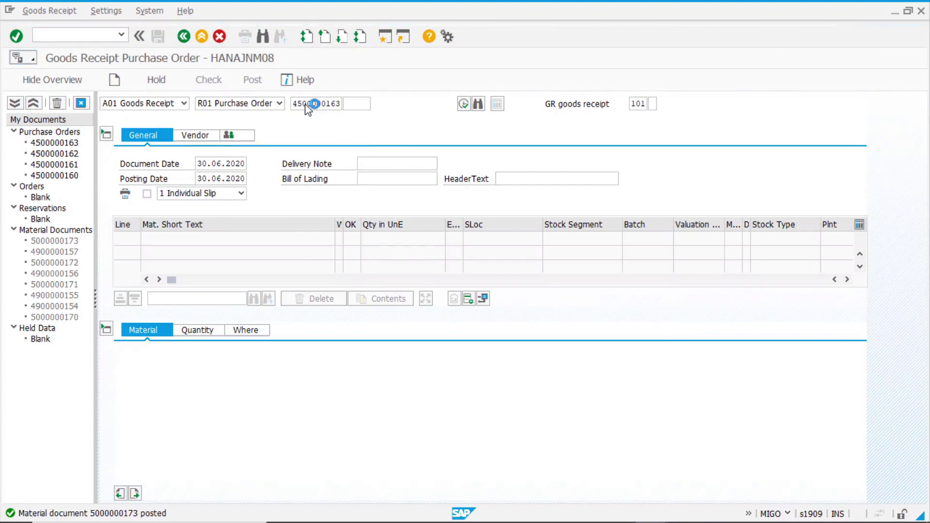
key(BackSpace)
text(4)
key(Return)
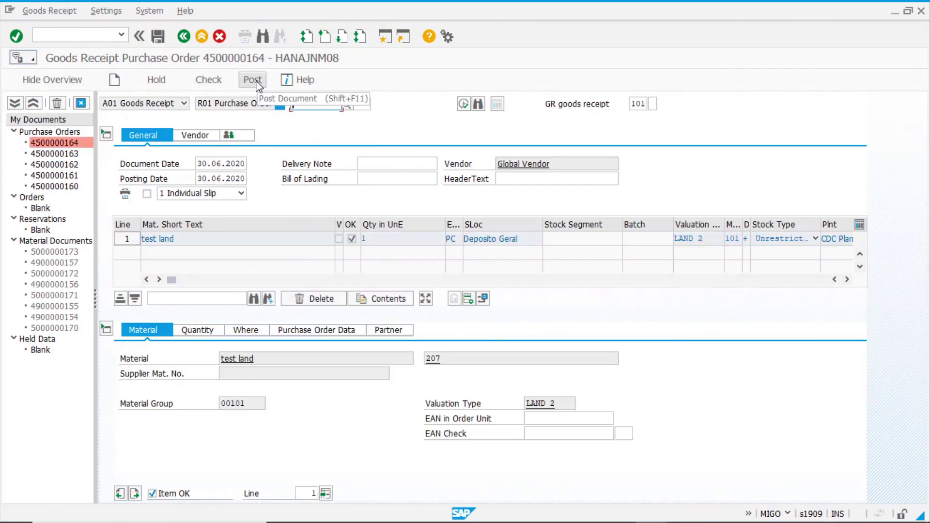
click(256, 83)
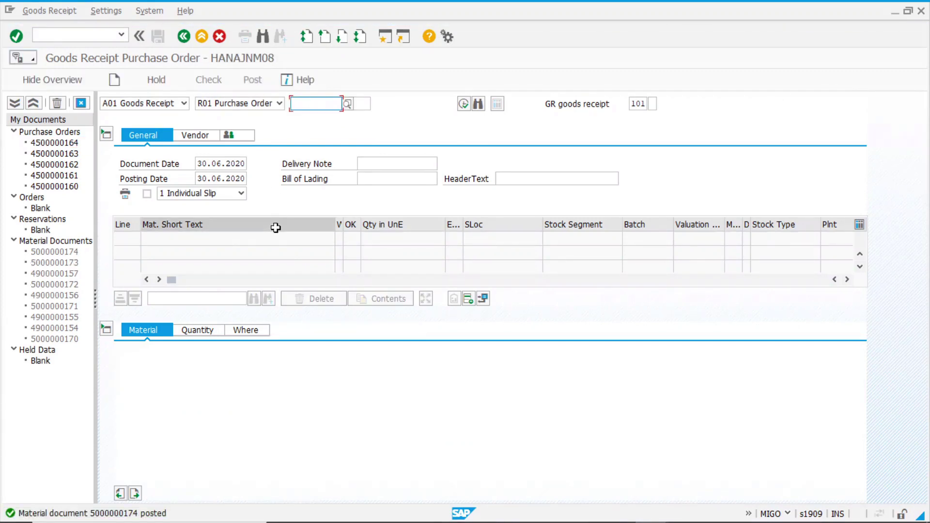
Open transaction MM03 and display the Accounting 1 view of material 207 for plant 1000 and valuation type LAND 1
click(88, 37)
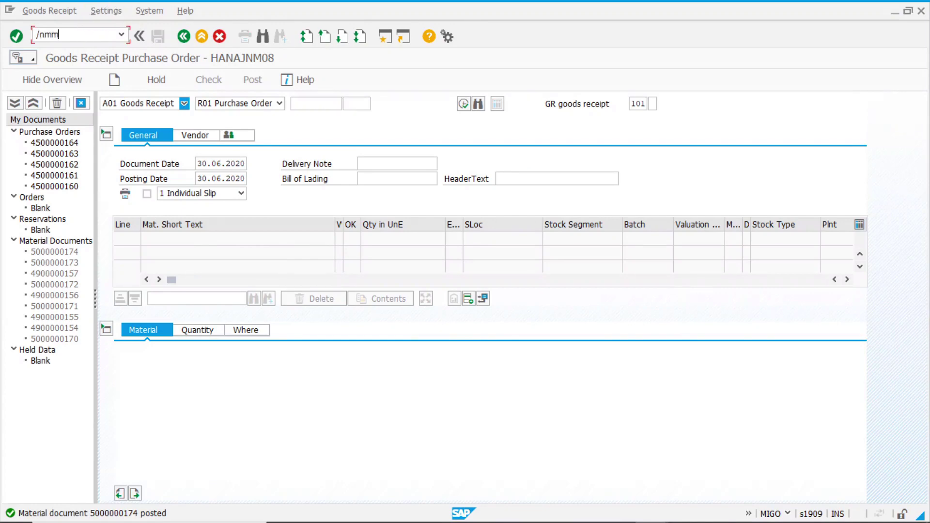
key(Return)
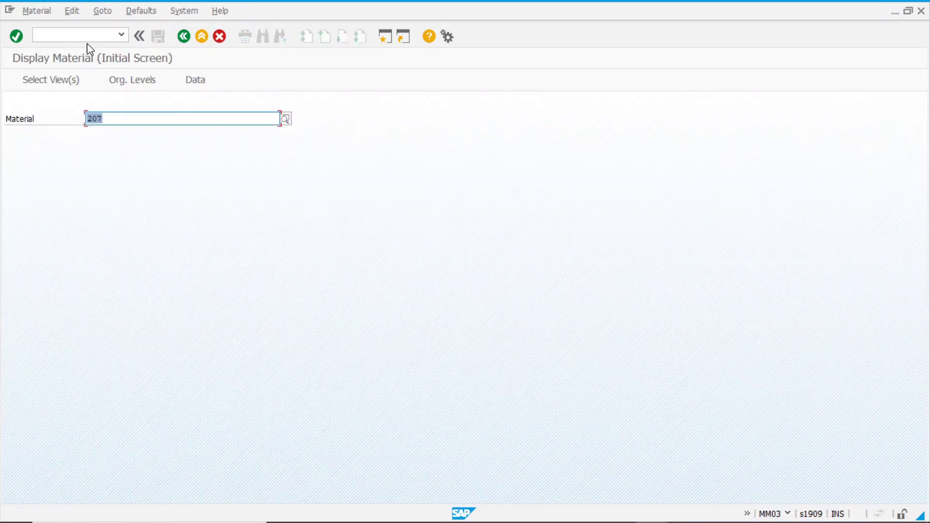
key(Return)
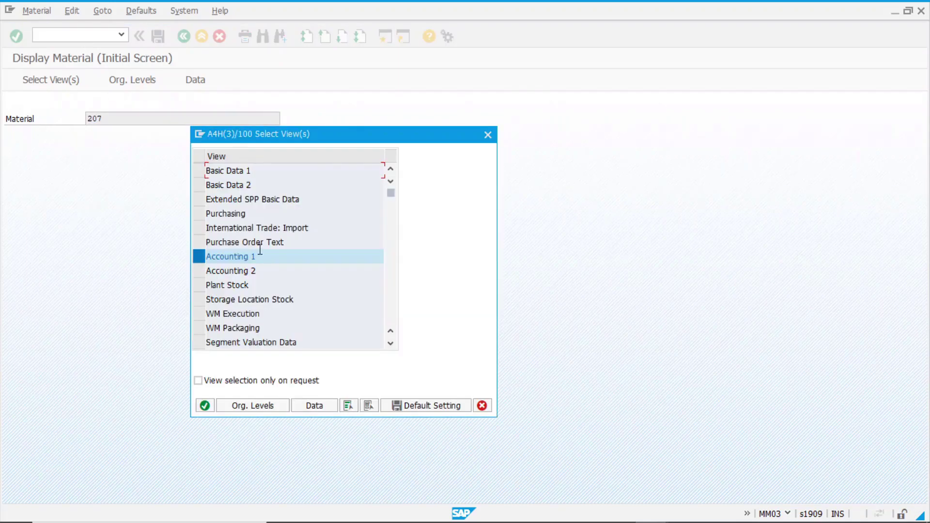
click(206, 406)
key(space)
click(215, 170)
click(217, 168)
key(space)
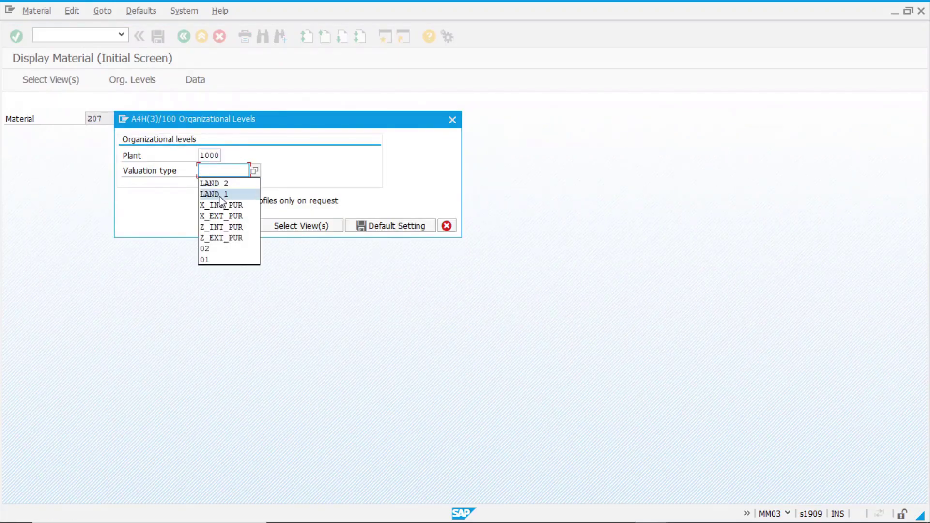
click(220, 194)
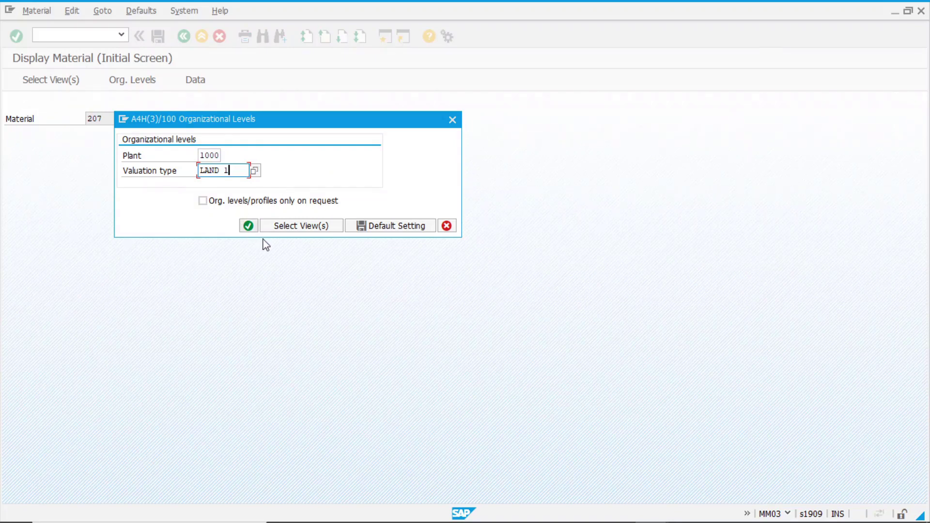
click(249, 226)
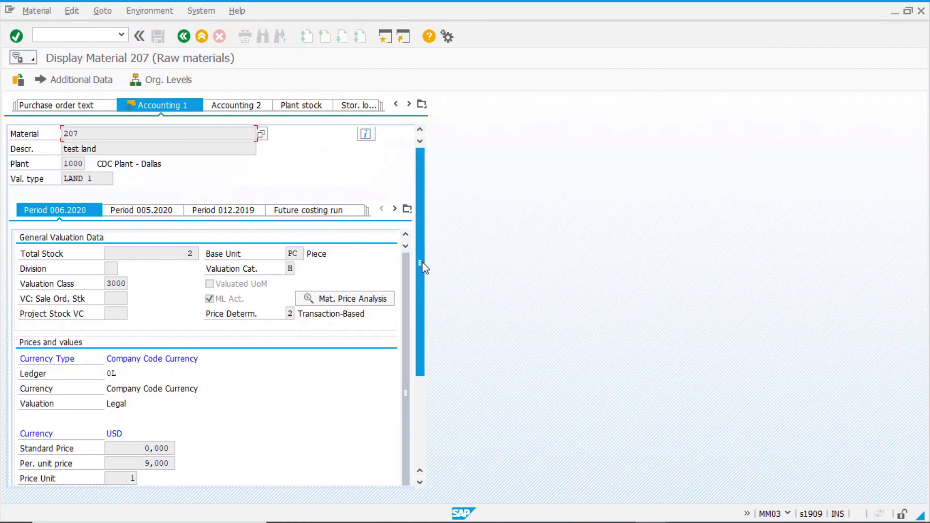
Check the unit price, inventory value and valuation type in the LAND 1 accounting data, and return to the initial screen
drag(424, 267, 420, 365)
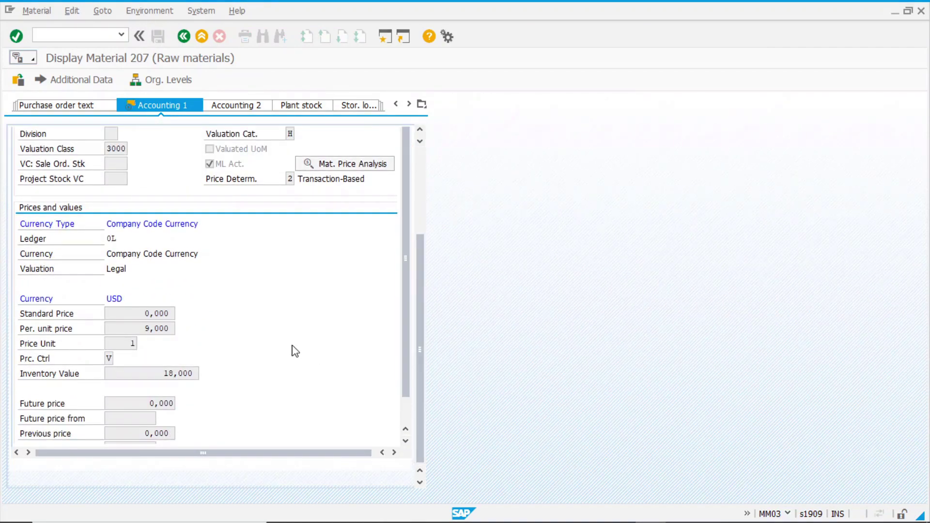
drag(159, 374, 123, 329)
click(148, 329)
scroll(424, 286, up, 3)
drag(425, 283, 422, 207)
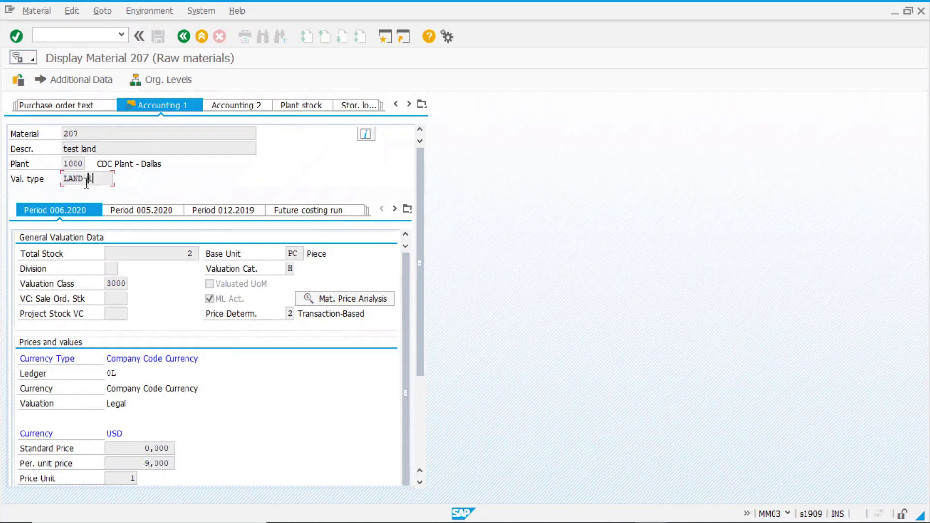
double_click(91, 178)
click(184, 36)
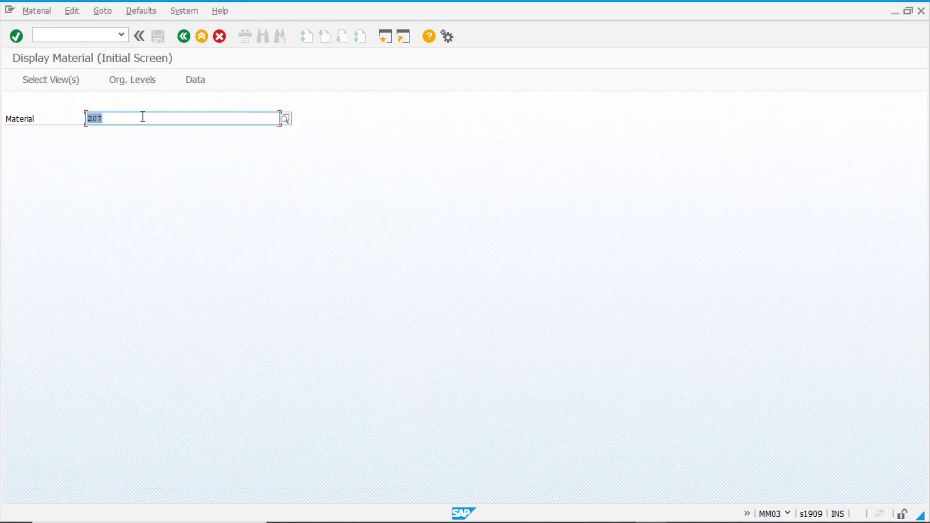
Display the Accounting 1 view of material 207 for valuation type LAND 2 in plant 1000
key(Return)
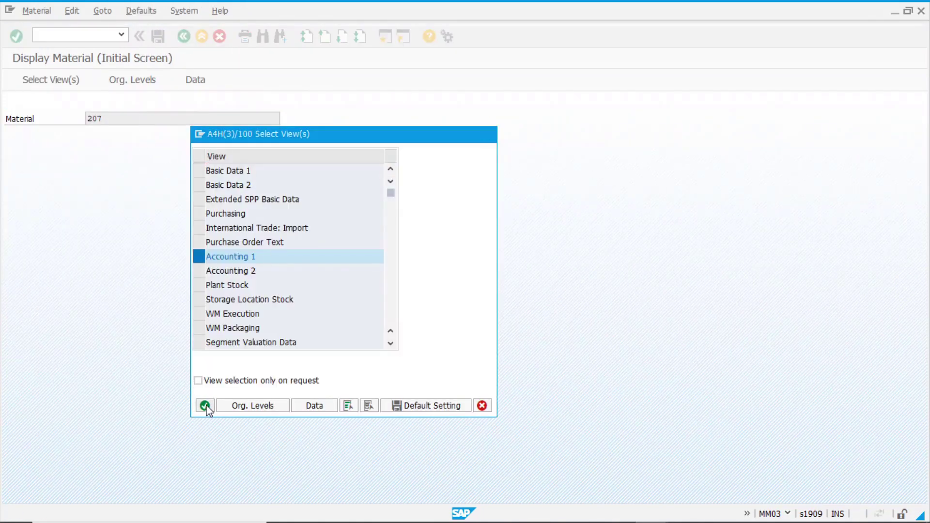
click(205, 405)
click(210, 168)
click(203, 171)
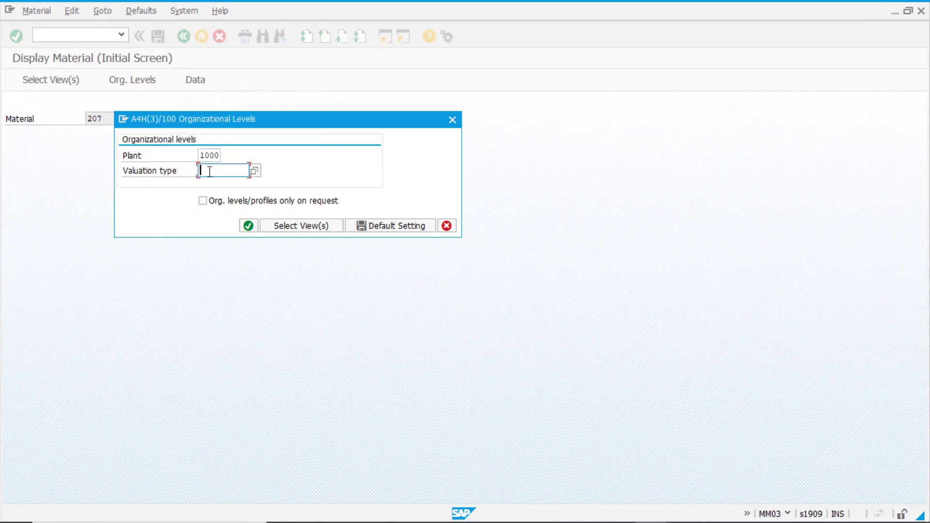
click(212, 194)
click(249, 228)
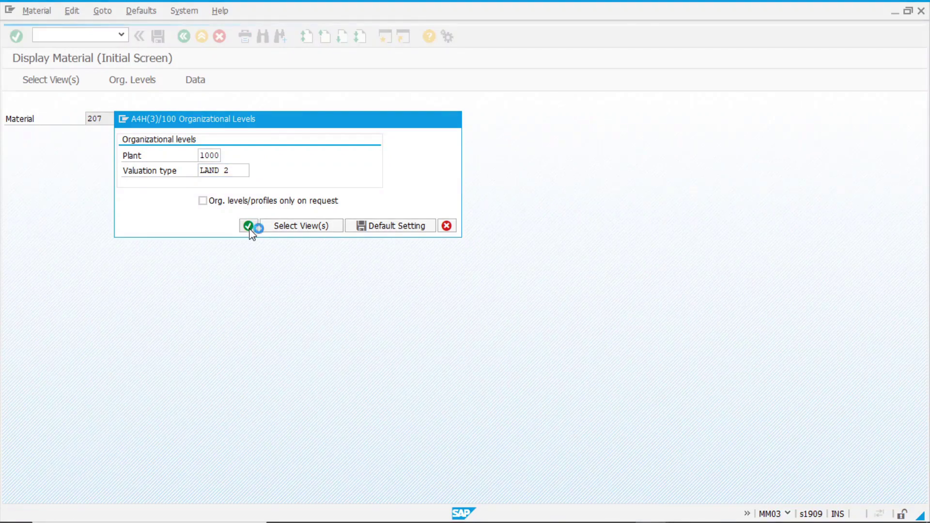
Check the total stock, periodic unit price and inventory value in the LAND 2 accounting data
double_click(172, 253)
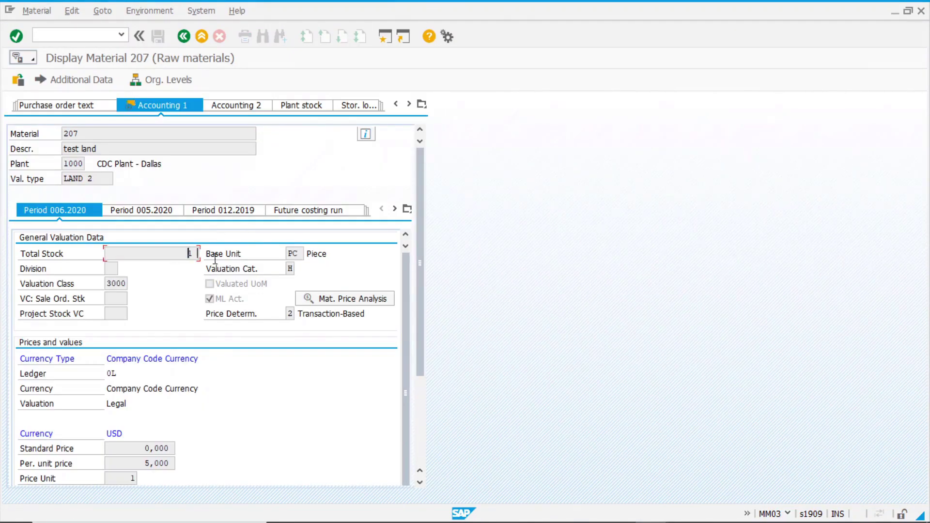
drag(425, 246, 430, 315)
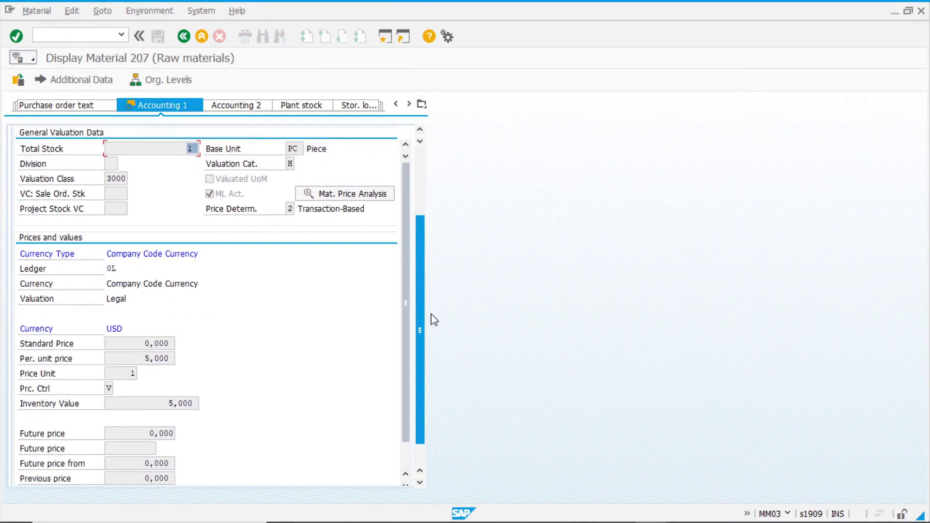
click(143, 359)
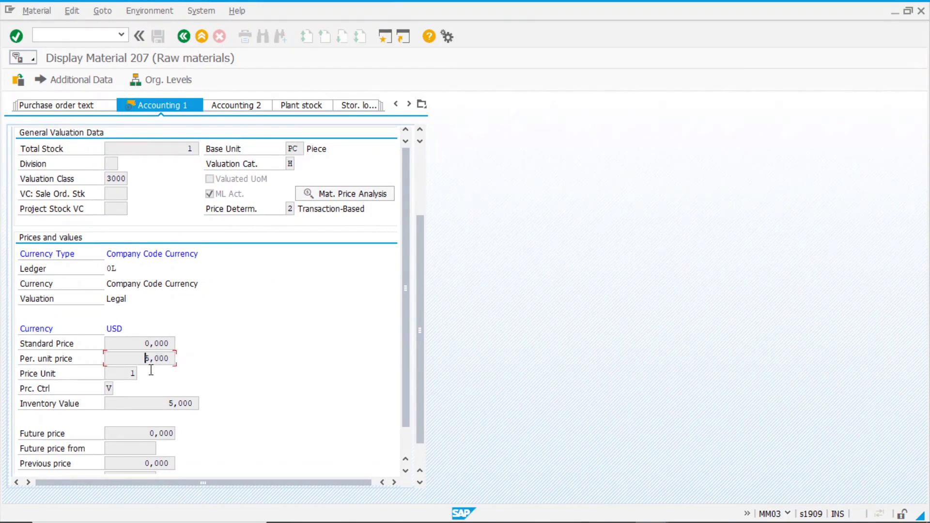
drag(165, 403, 253, 398)
click(145, 405)
drag(420, 244, 418, 146)
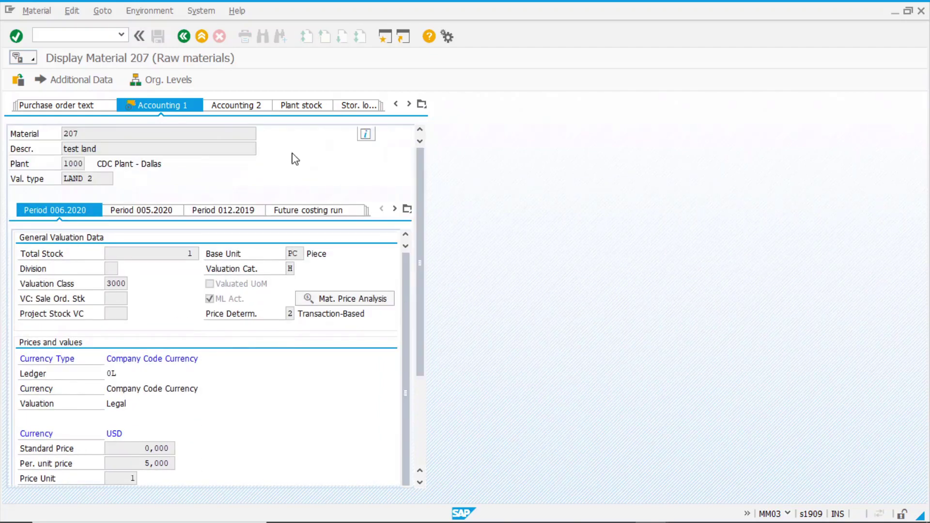